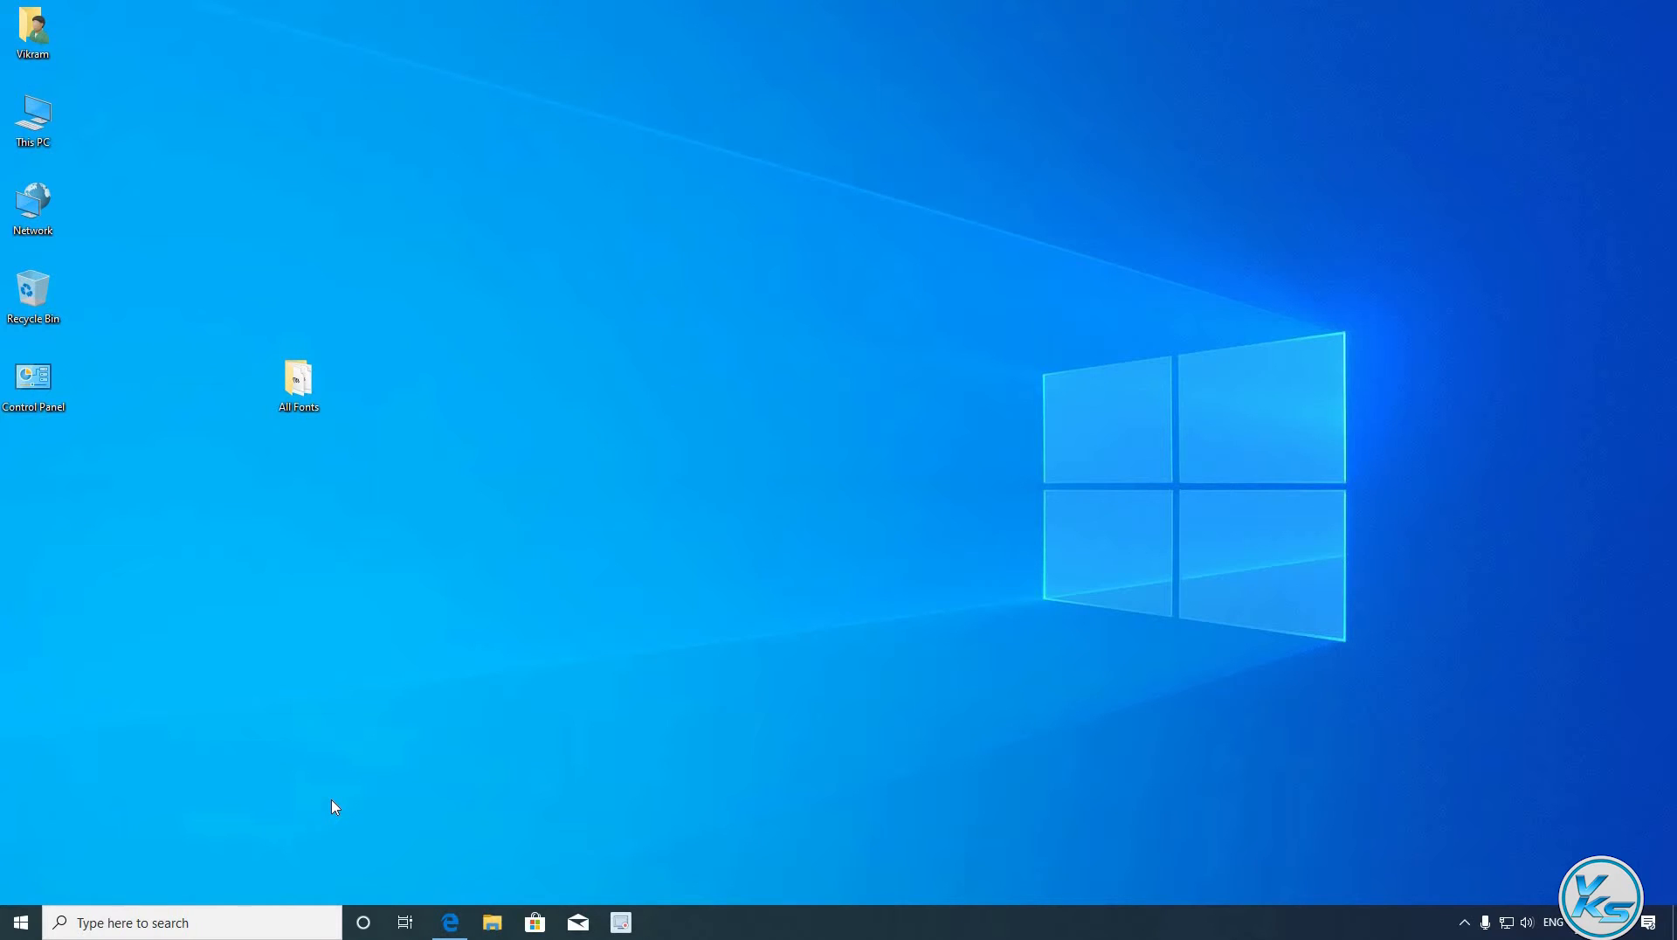
- Launch the 7-Zip File Manager from Windows search, then close it
{"action": "left_click", "coordinate": [246, 931]}
{"action": "type", "text": "7"}
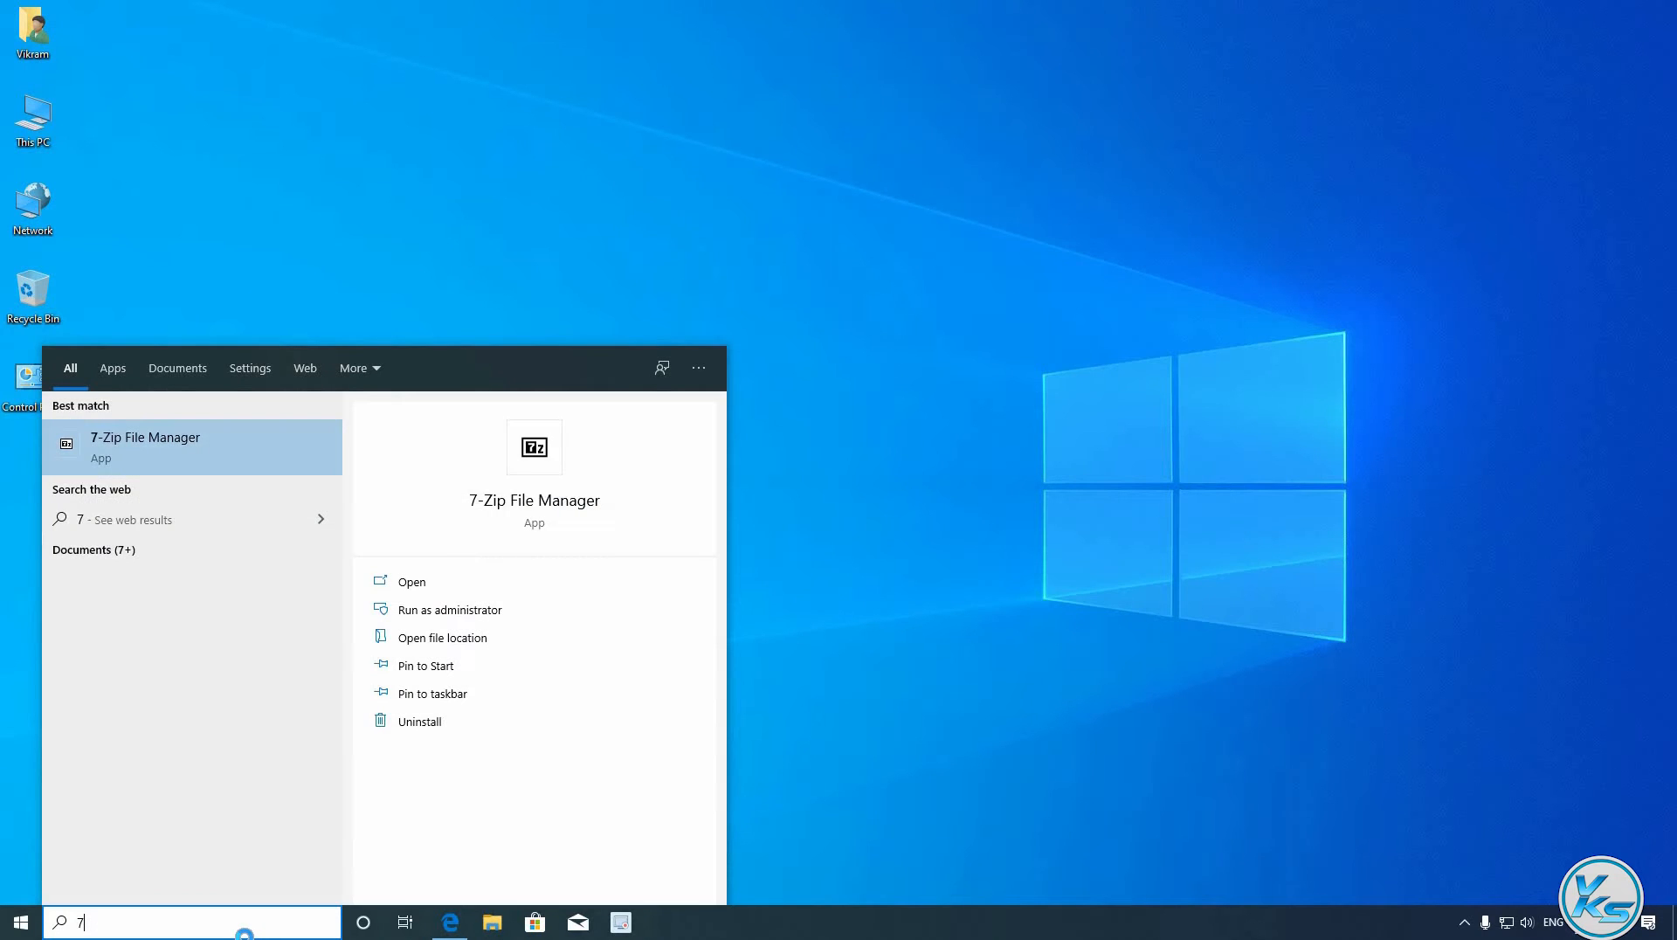
{"action": "key", "text": "Return"}
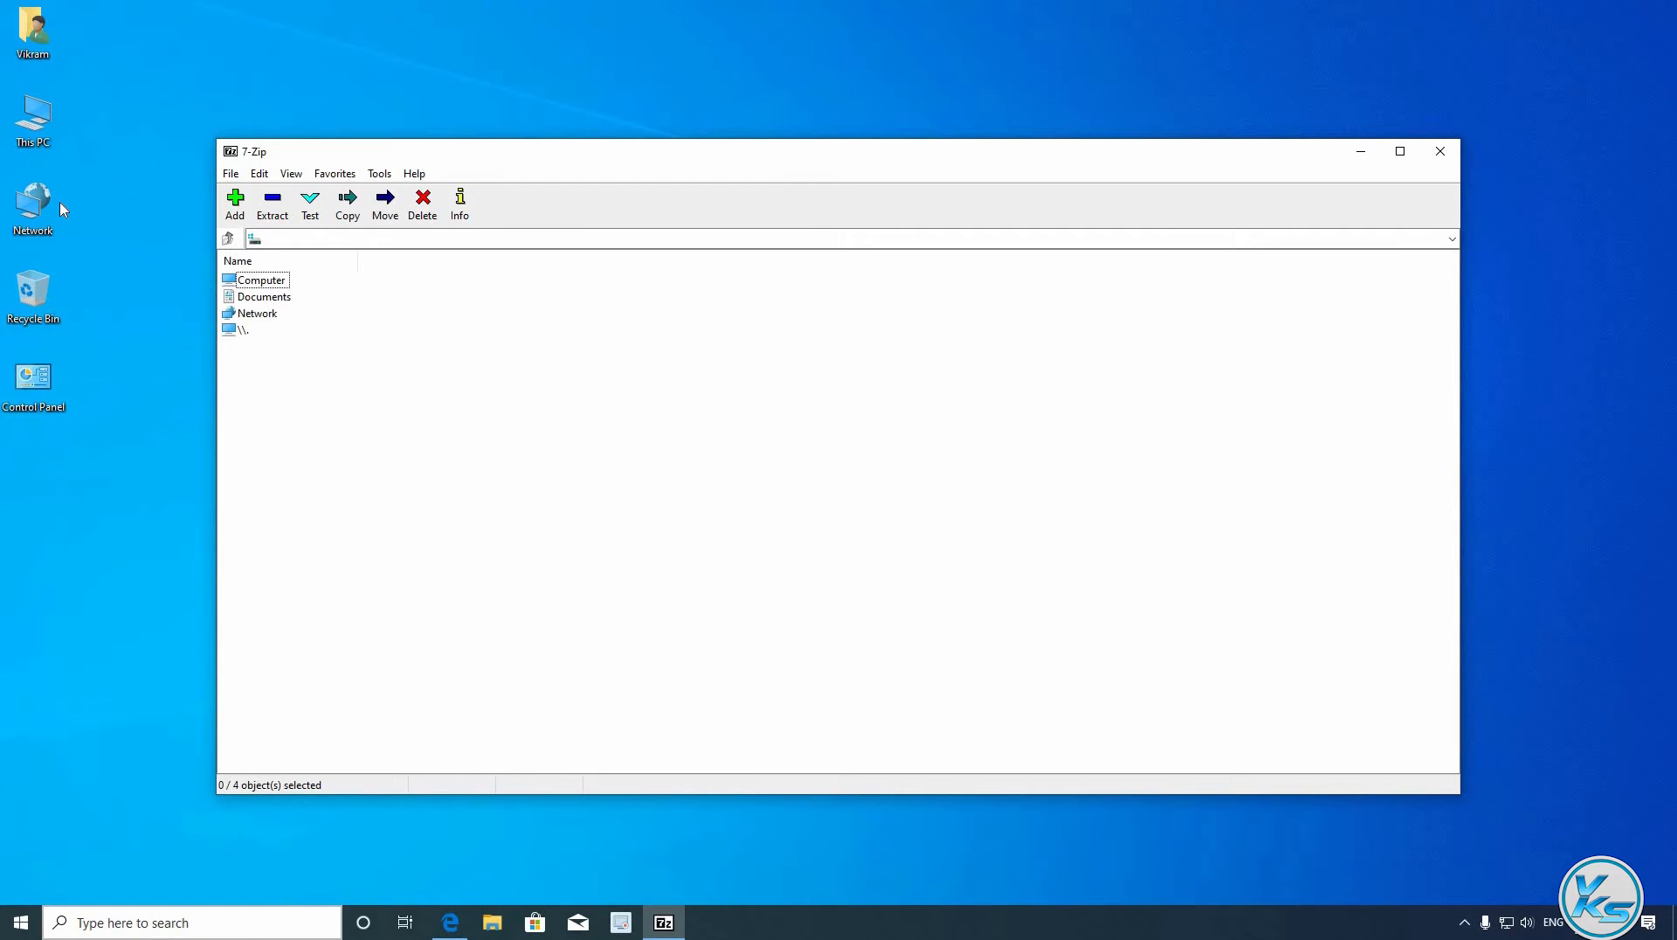
{"action": "left_click", "coordinate": [1436, 156]}
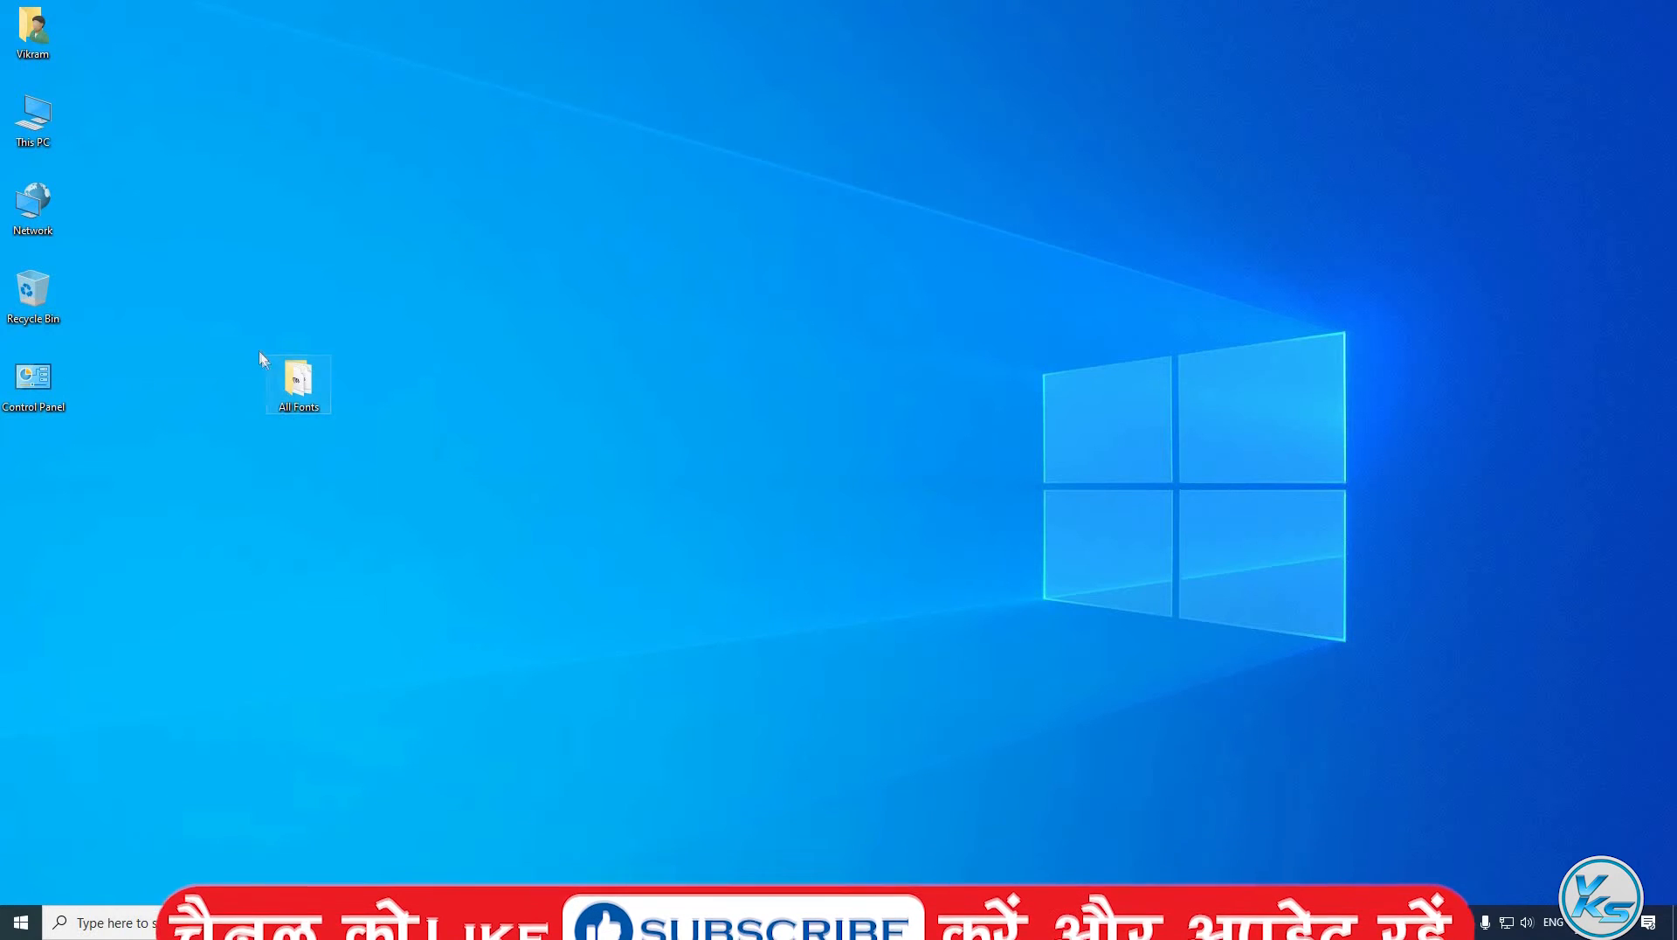
- Open the All Fonts folder and compress the Aryan2b font file into Aryan2b.zip
{"action": "double_click", "coordinate": [299, 381]}
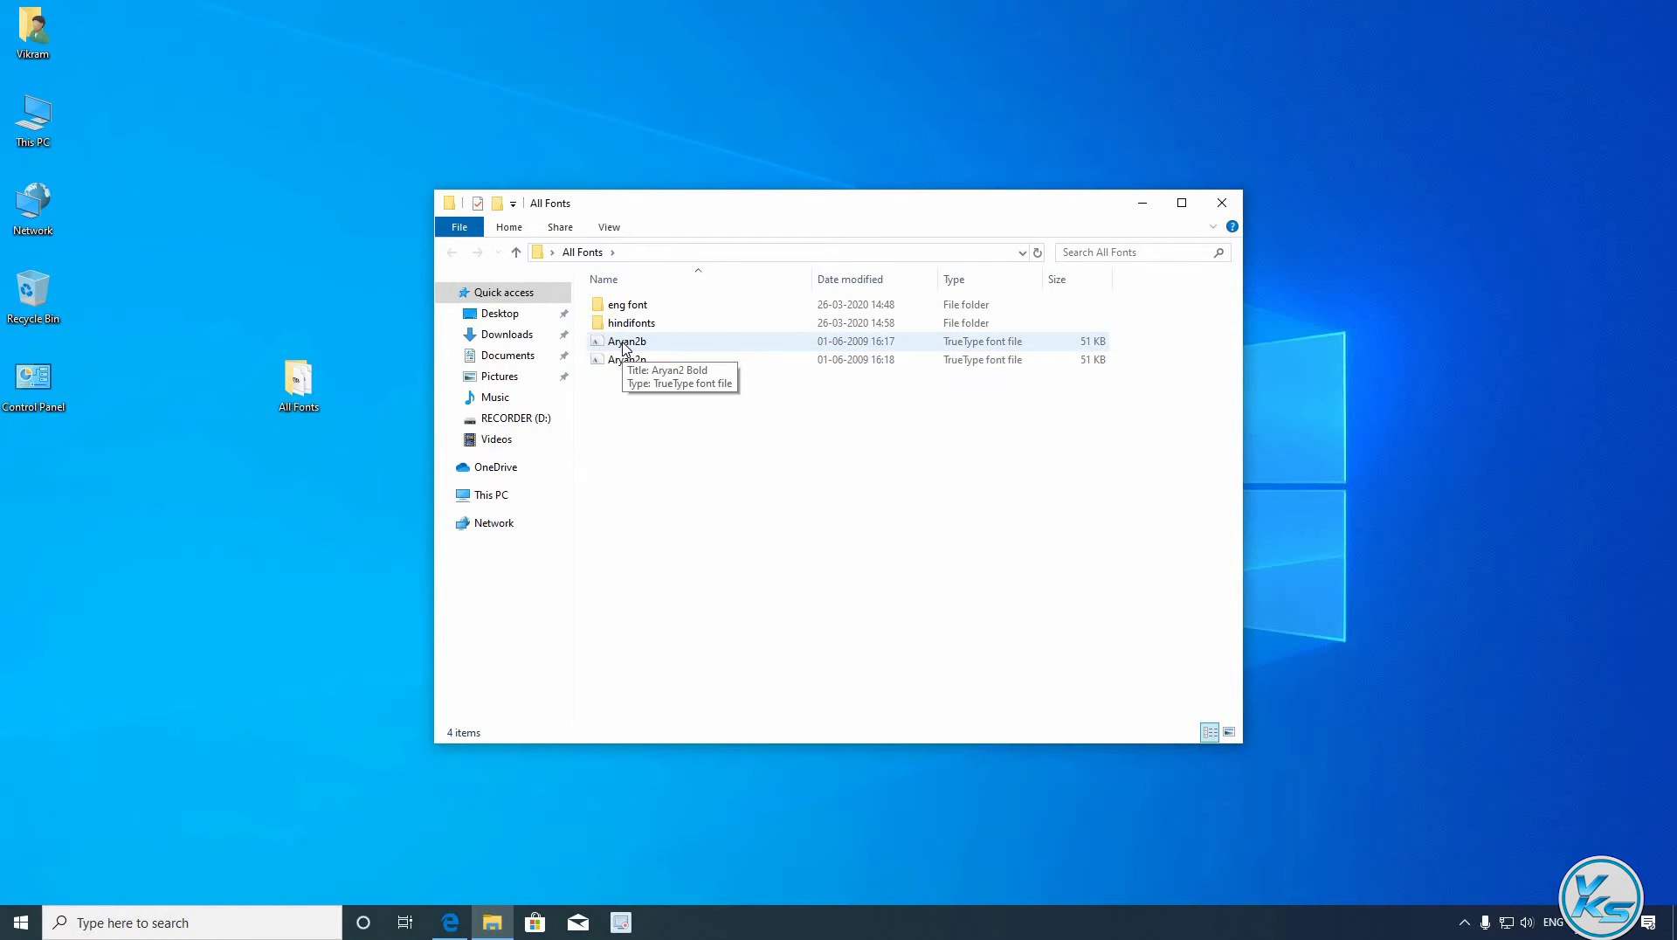
{"action": "right_click", "coordinate": [624, 345]}
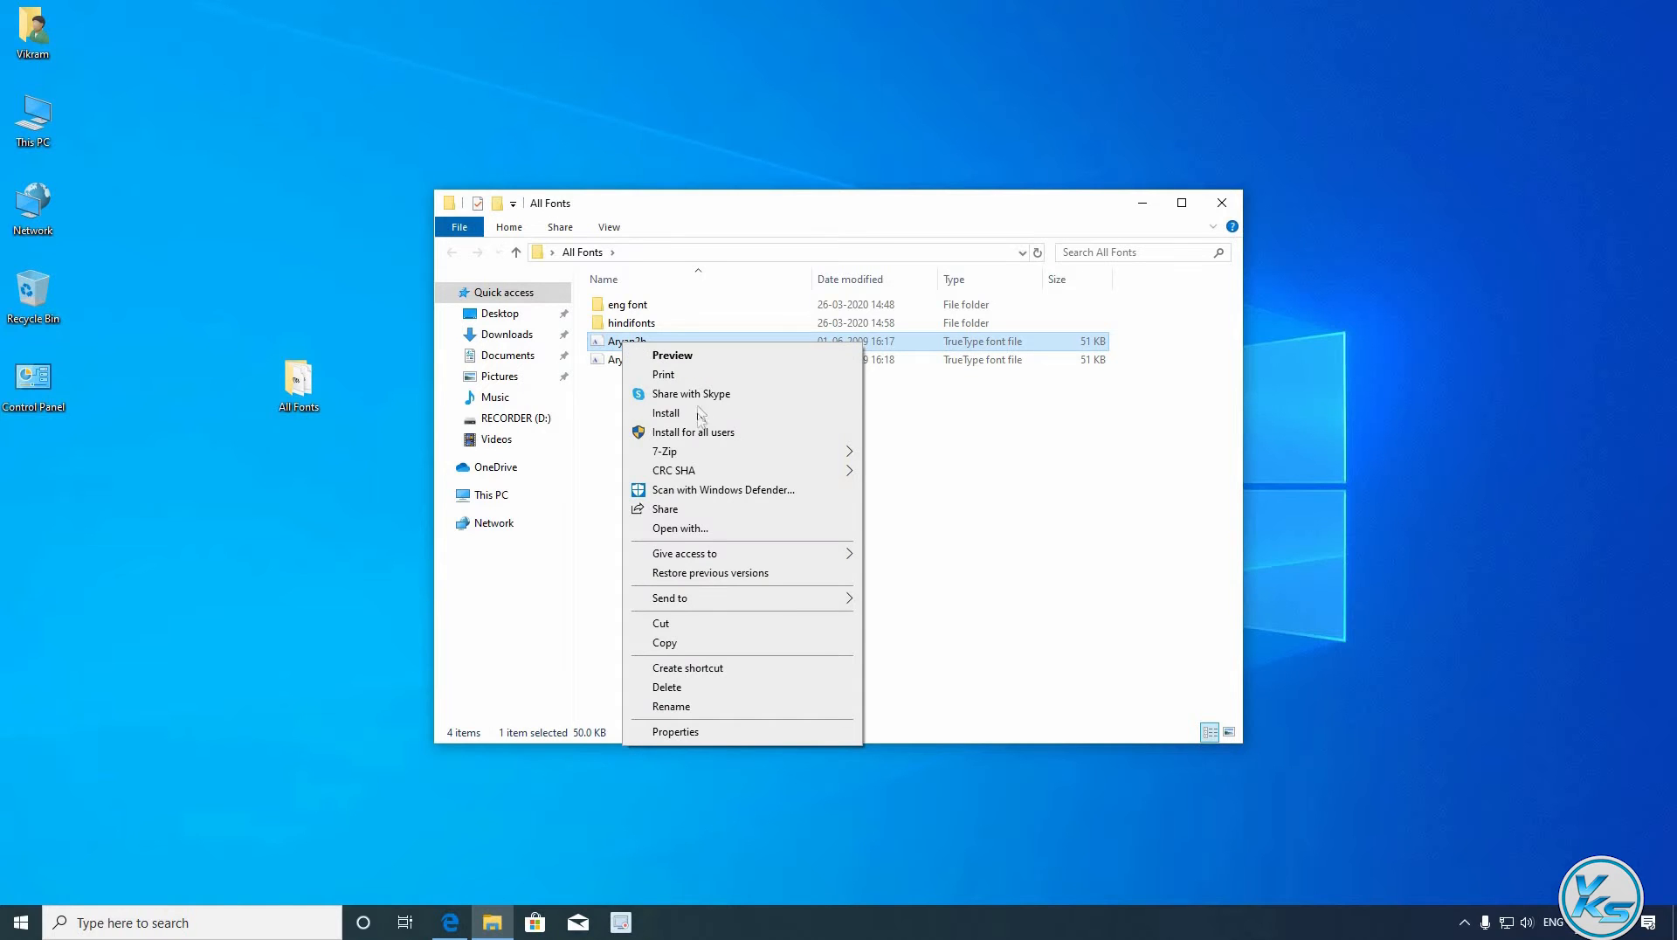
{"action": "mouse_move", "coordinate": [685, 453]}
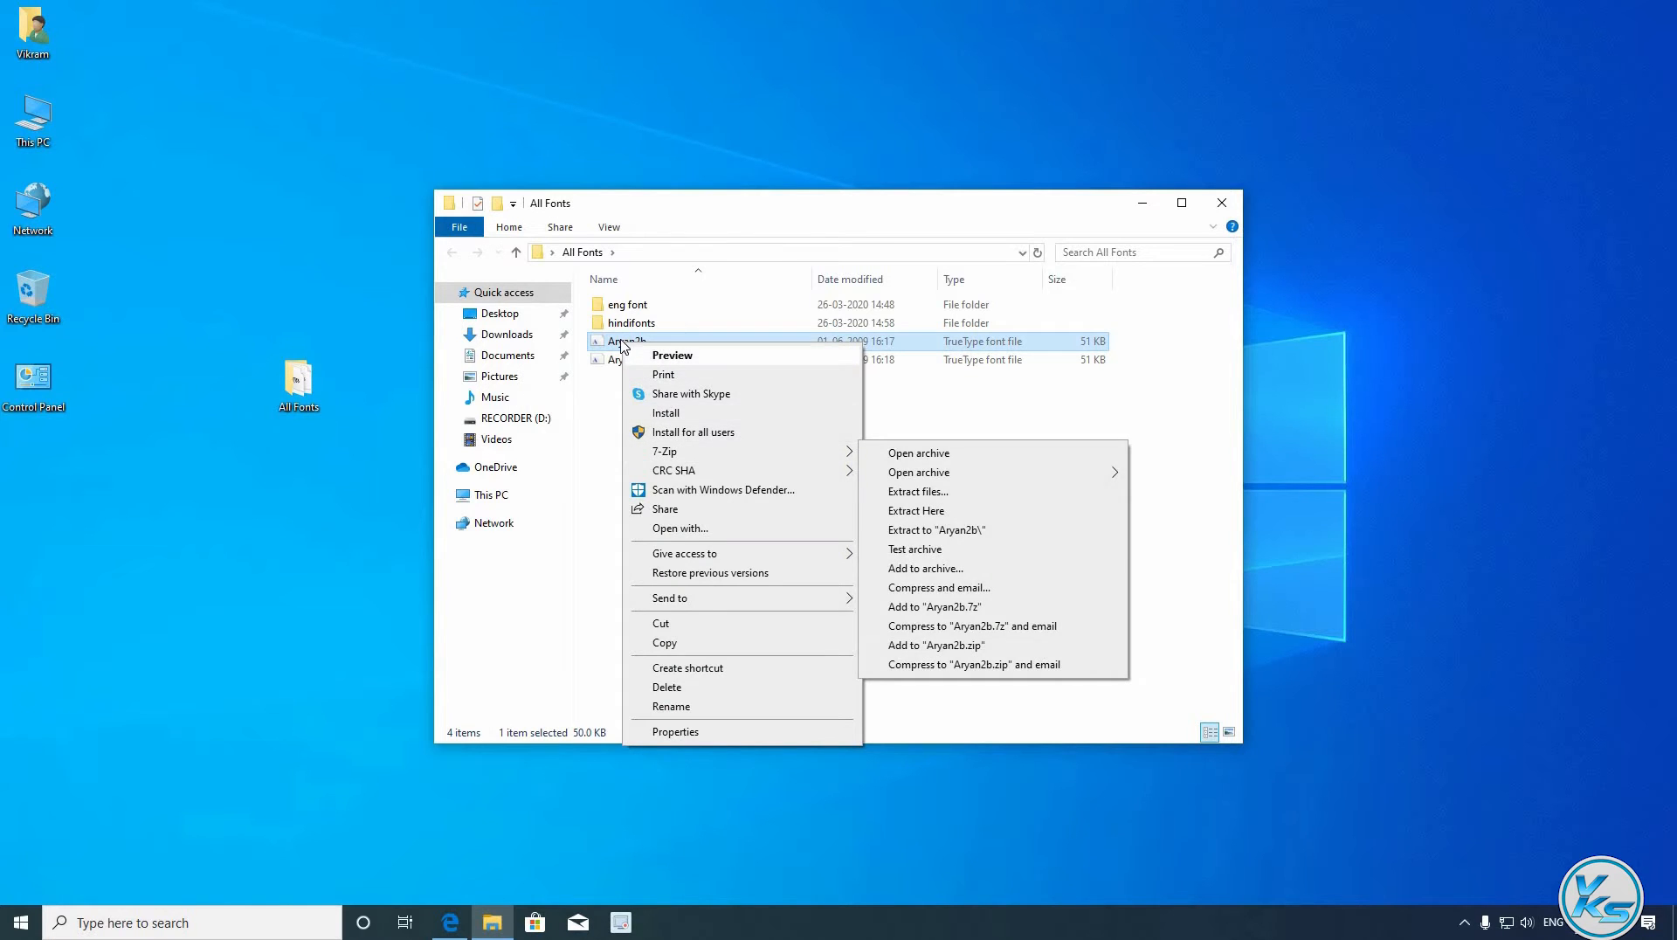
{"action": "right_click", "coordinate": [620, 341]}
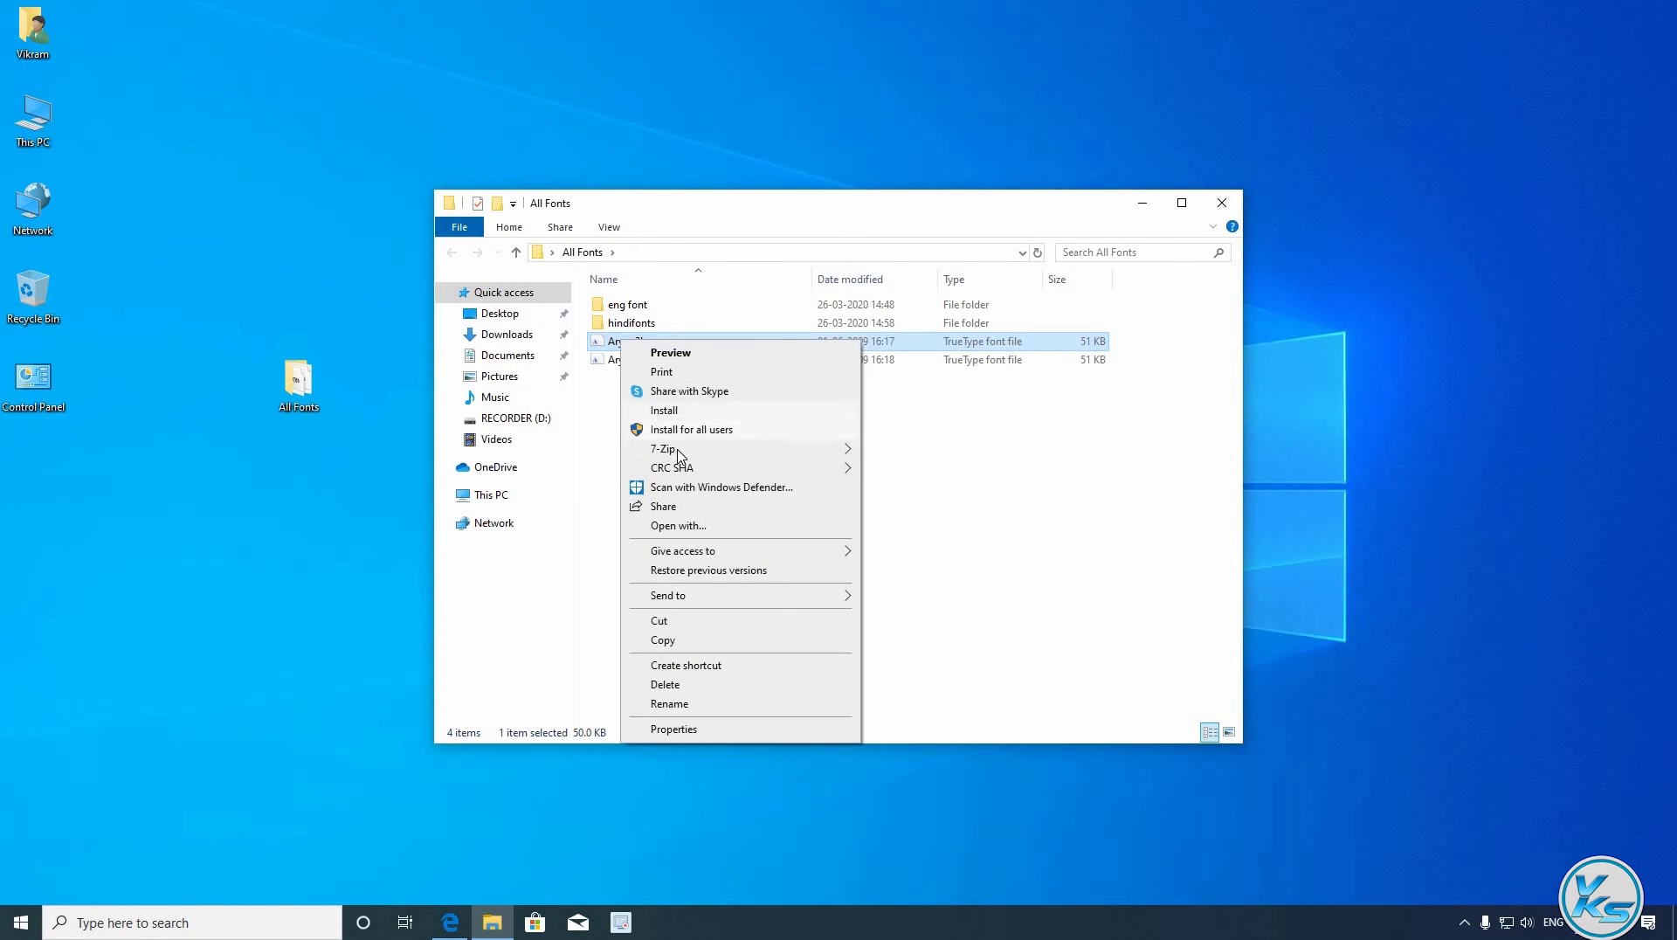
{"action": "mouse_move", "coordinate": [657, 455]}
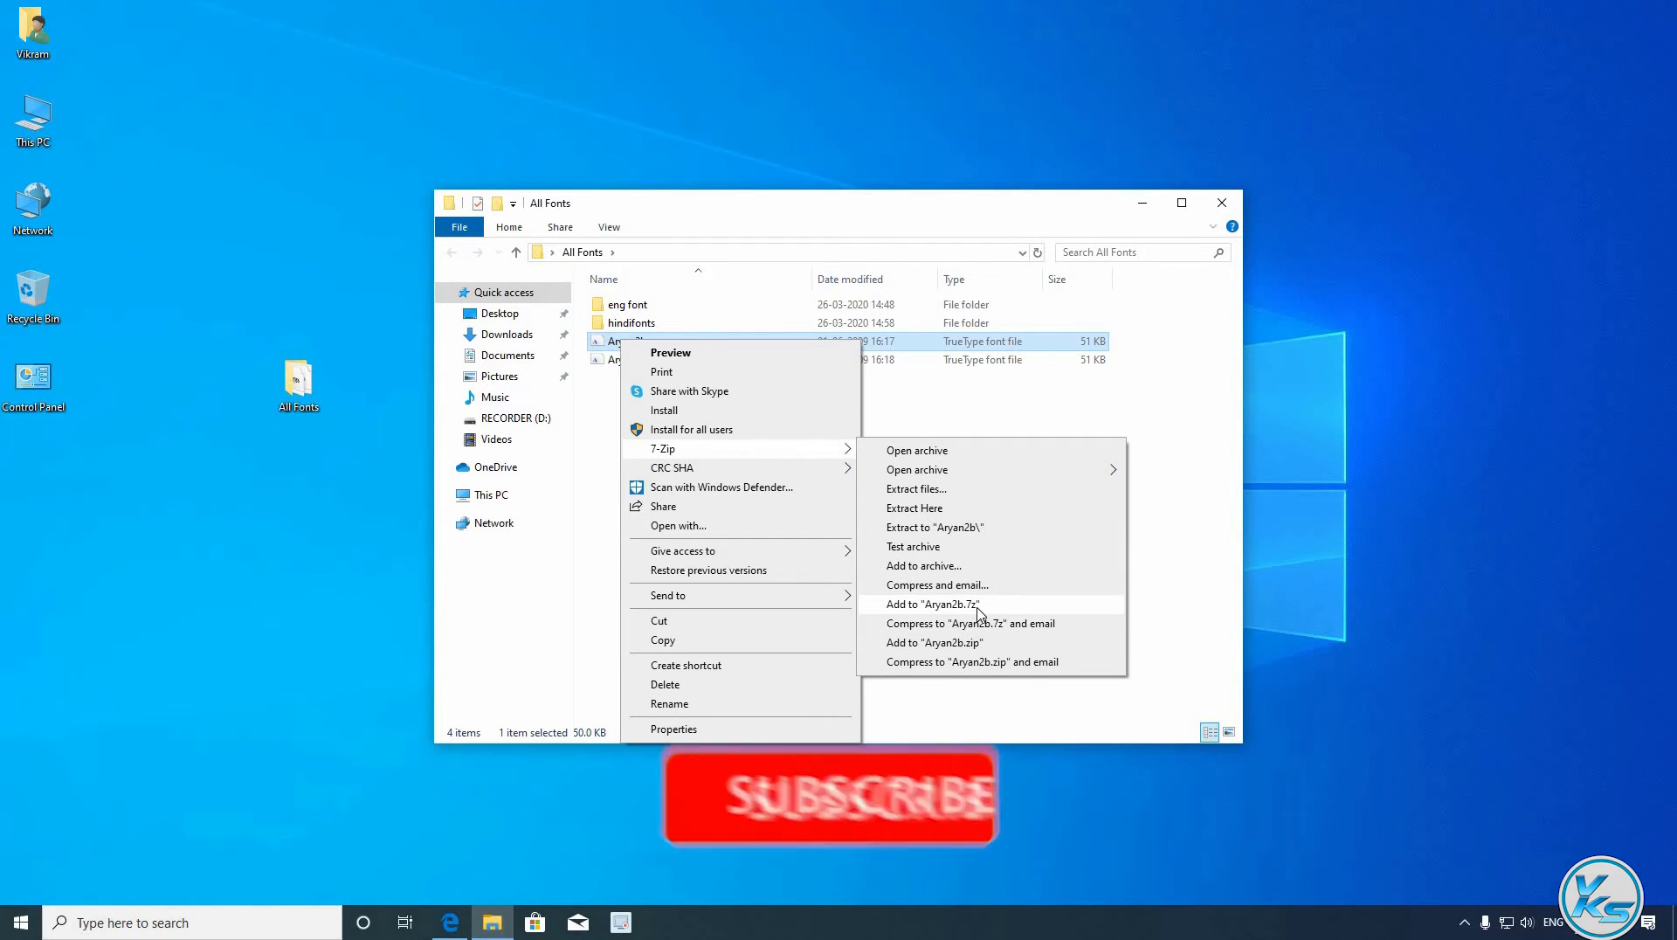
{"action": "left_click", "coordinate": [934, 642]}
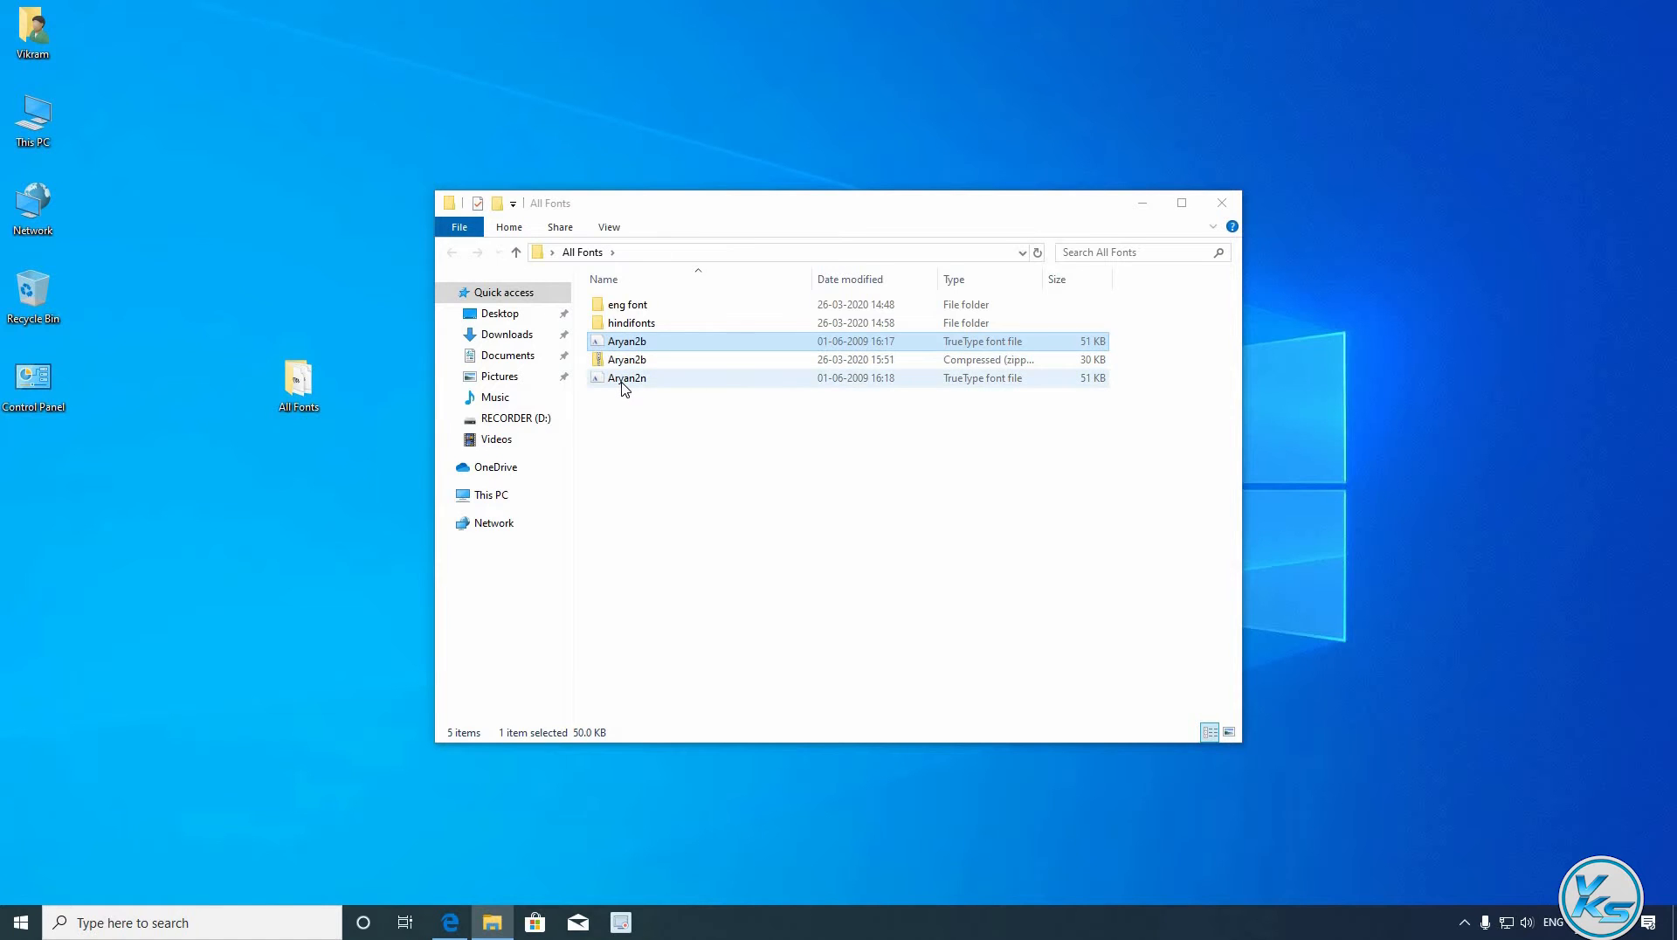
- Compress the Aryan2n font file into Aryan2n.7z and close the All Fonts window
{"action": "left_click", "coordinate": [619, 379]}
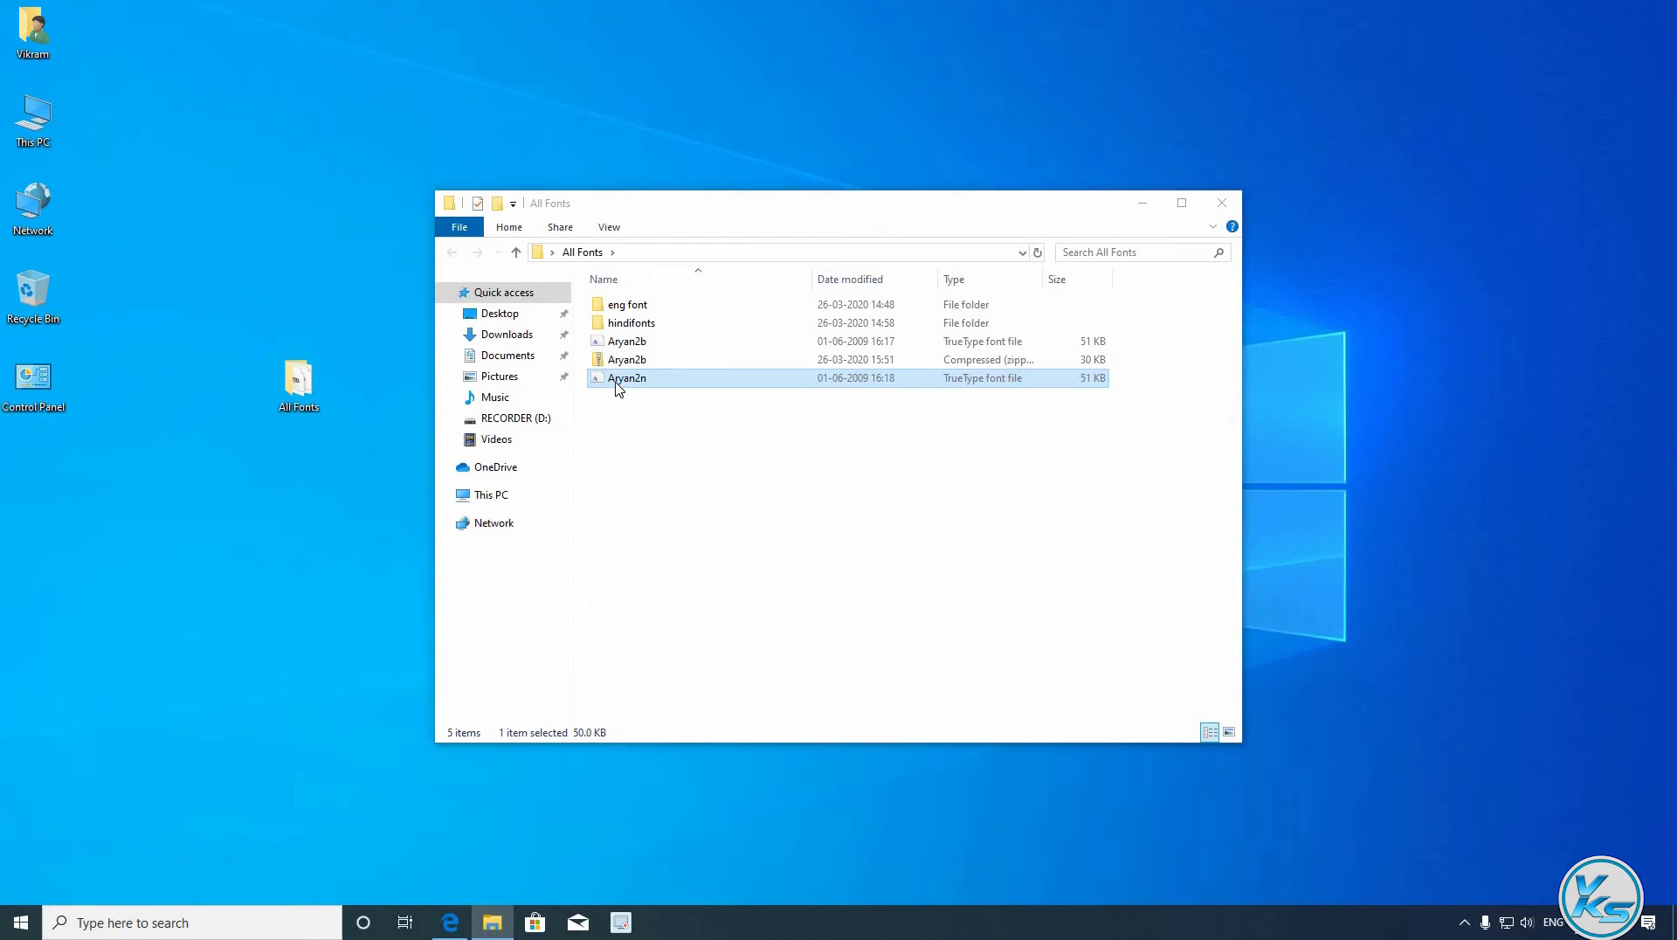
{"action": "right_click", "coordinate": [618, 383]}
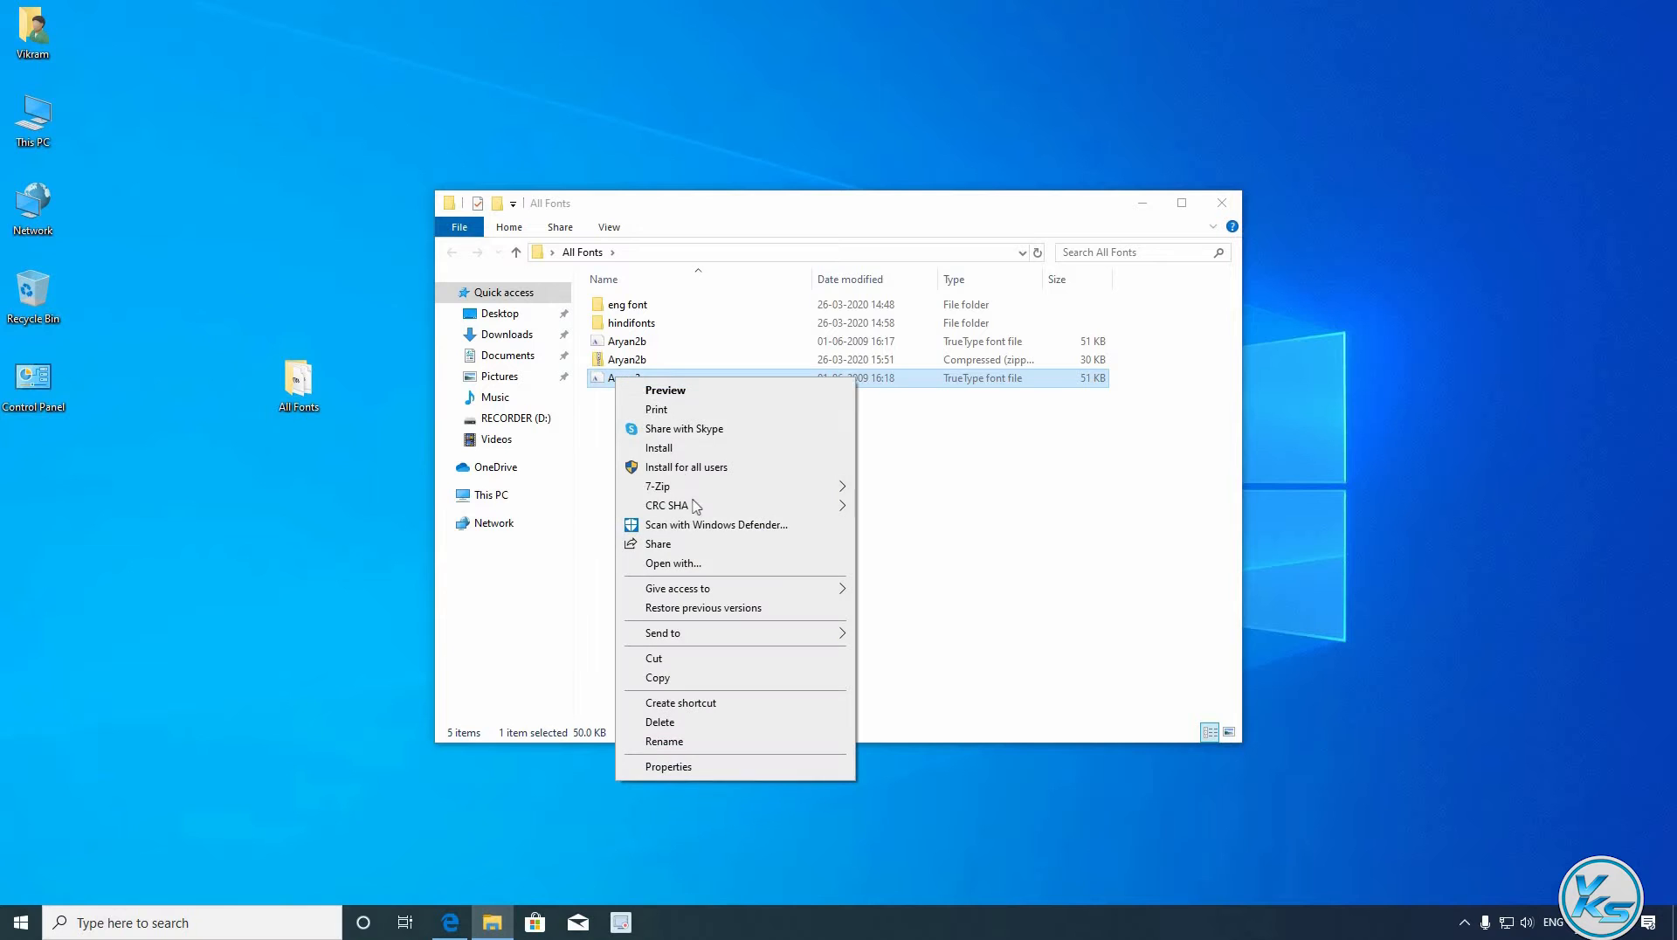
{"action": "mouse_move", "coordinate": [696, 489]}
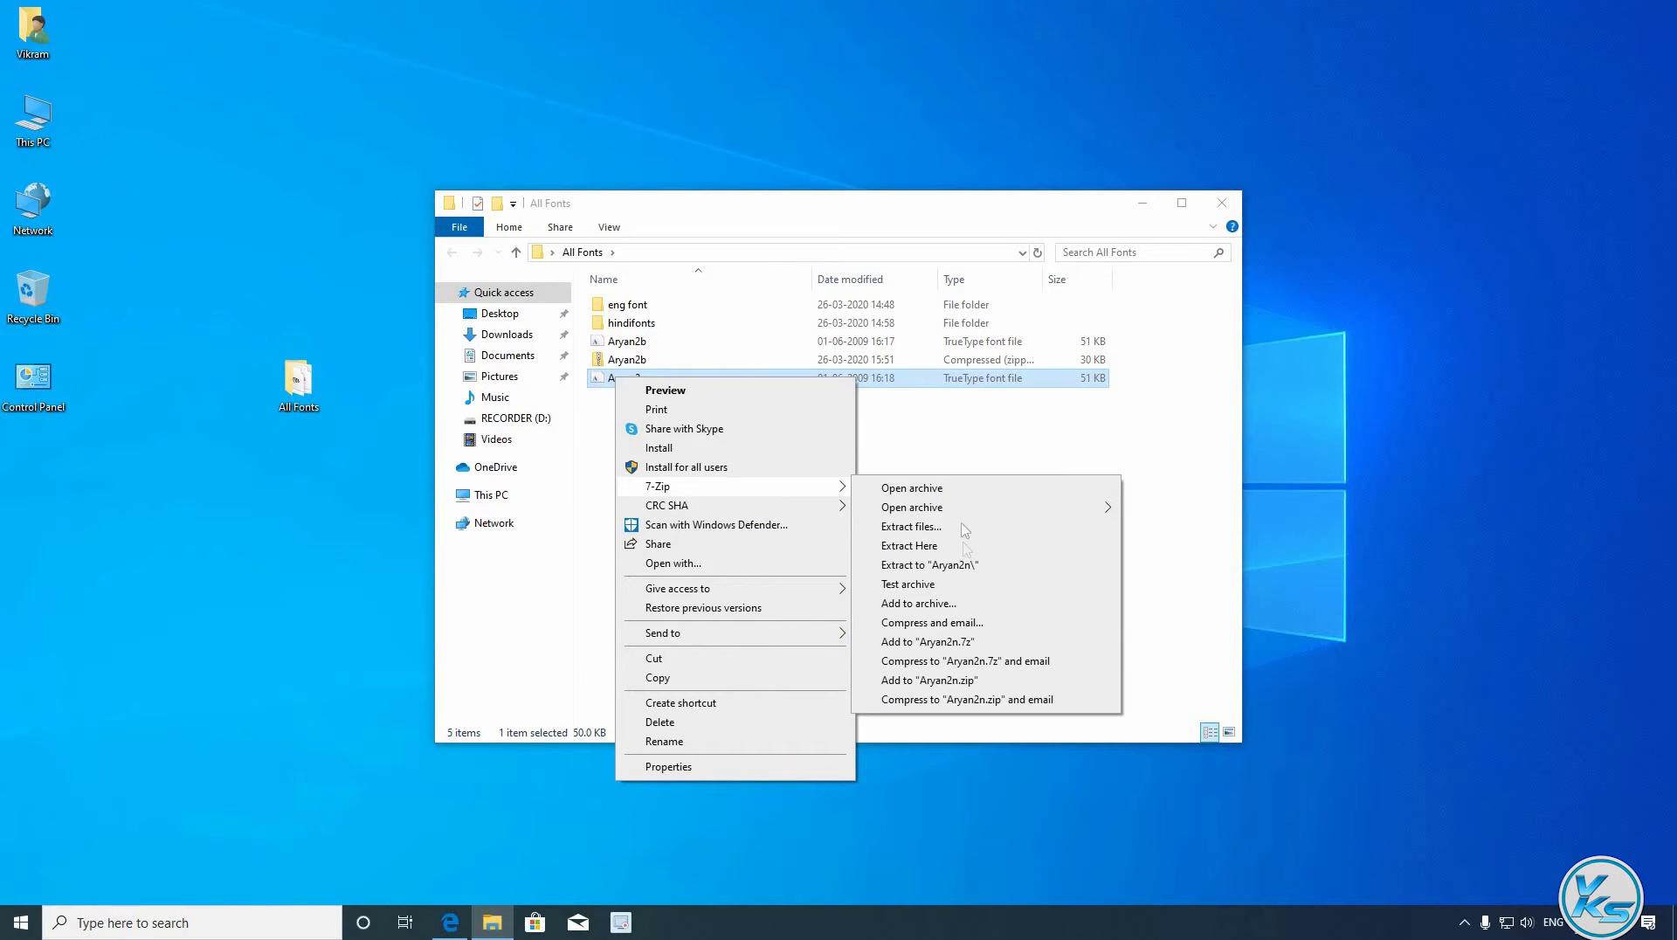
{"action": "left_click", "coordinate": [964, 644]}
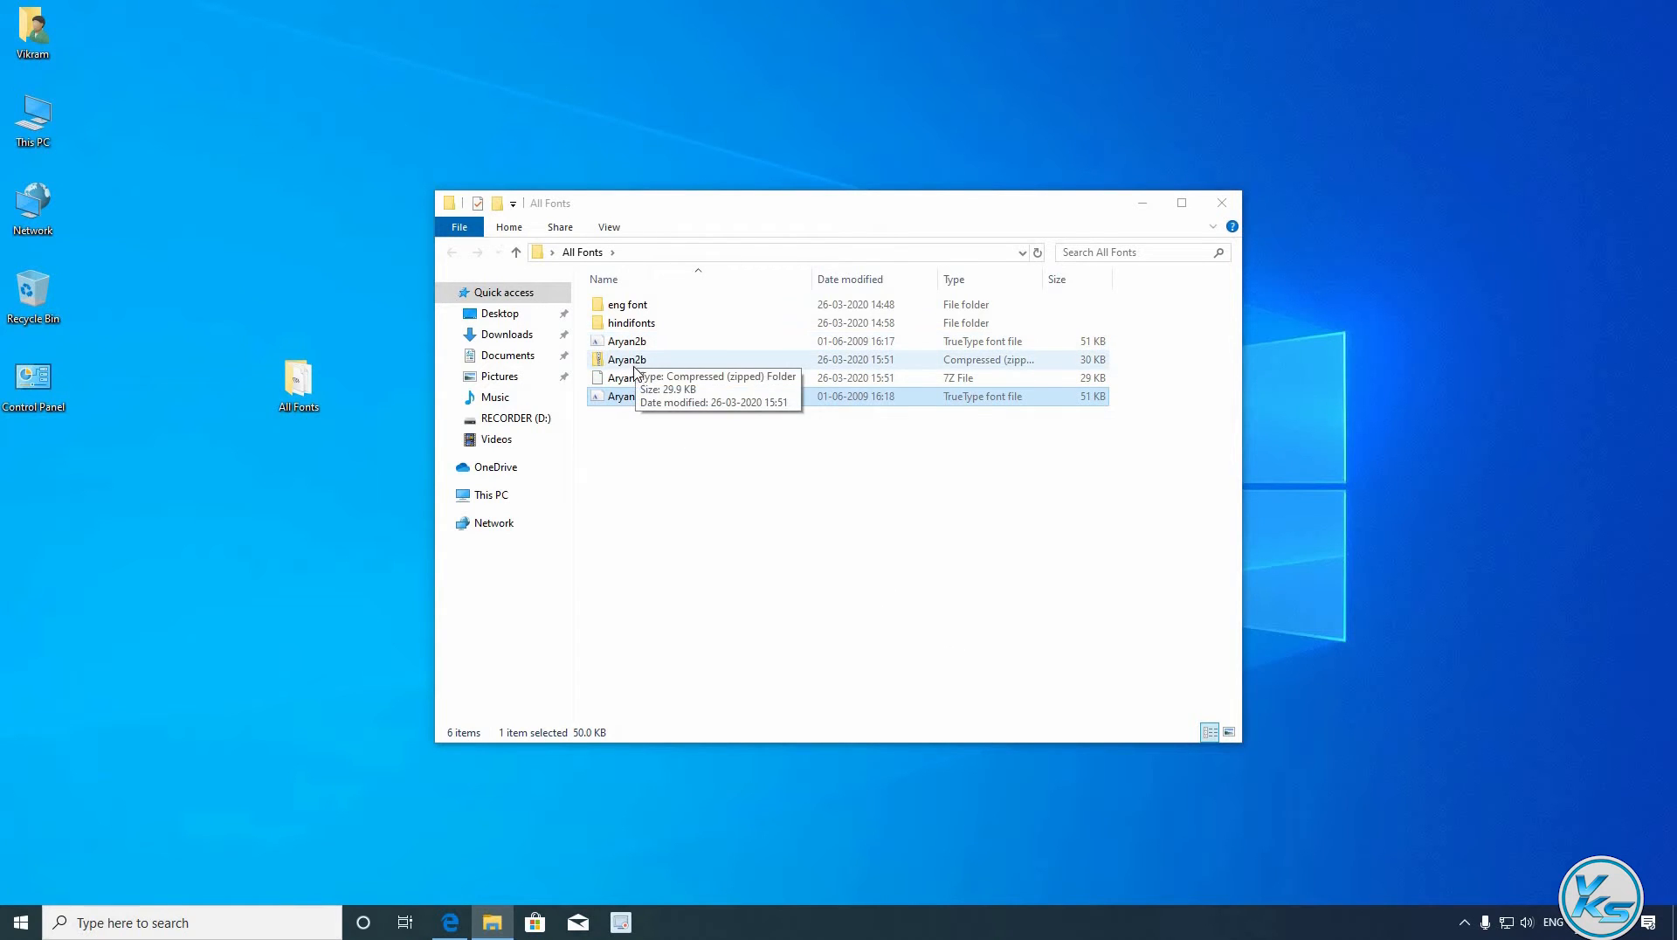
{"action": "left_click", "coordinate": [1221, 203]}
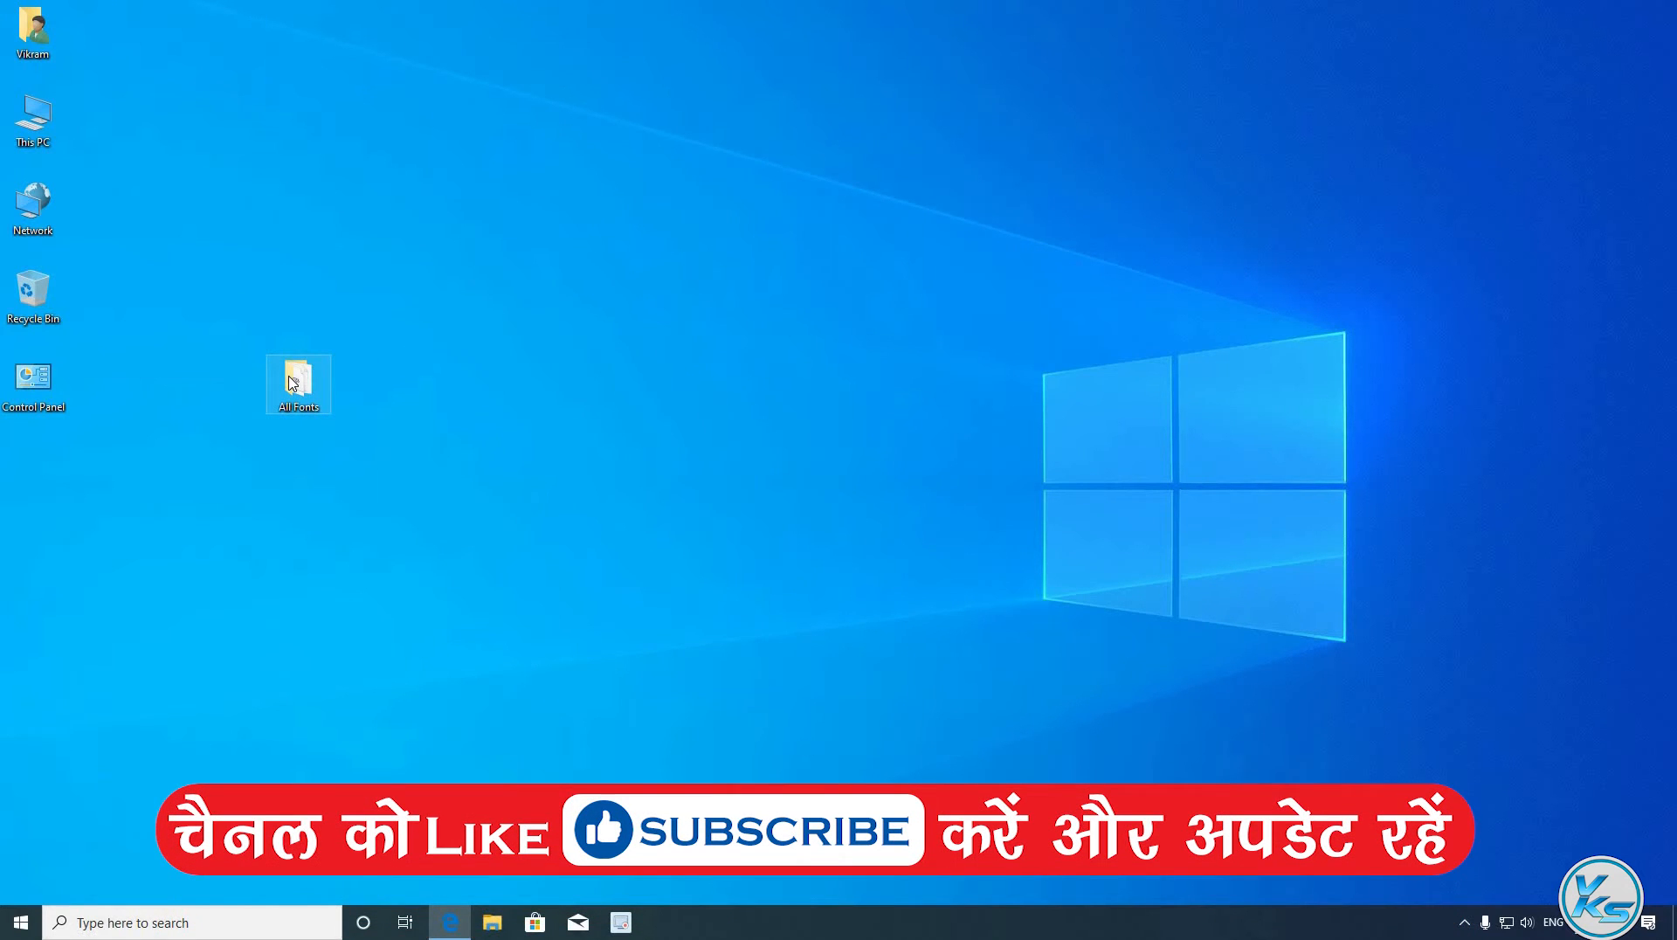
- Compress the All Fonts folder into All Fonts.zip with 7-Zip
{"action": "right_click", "coordinate": [289, 376]}
{"action": "mouse_move", "coordinate": [333, 473]}
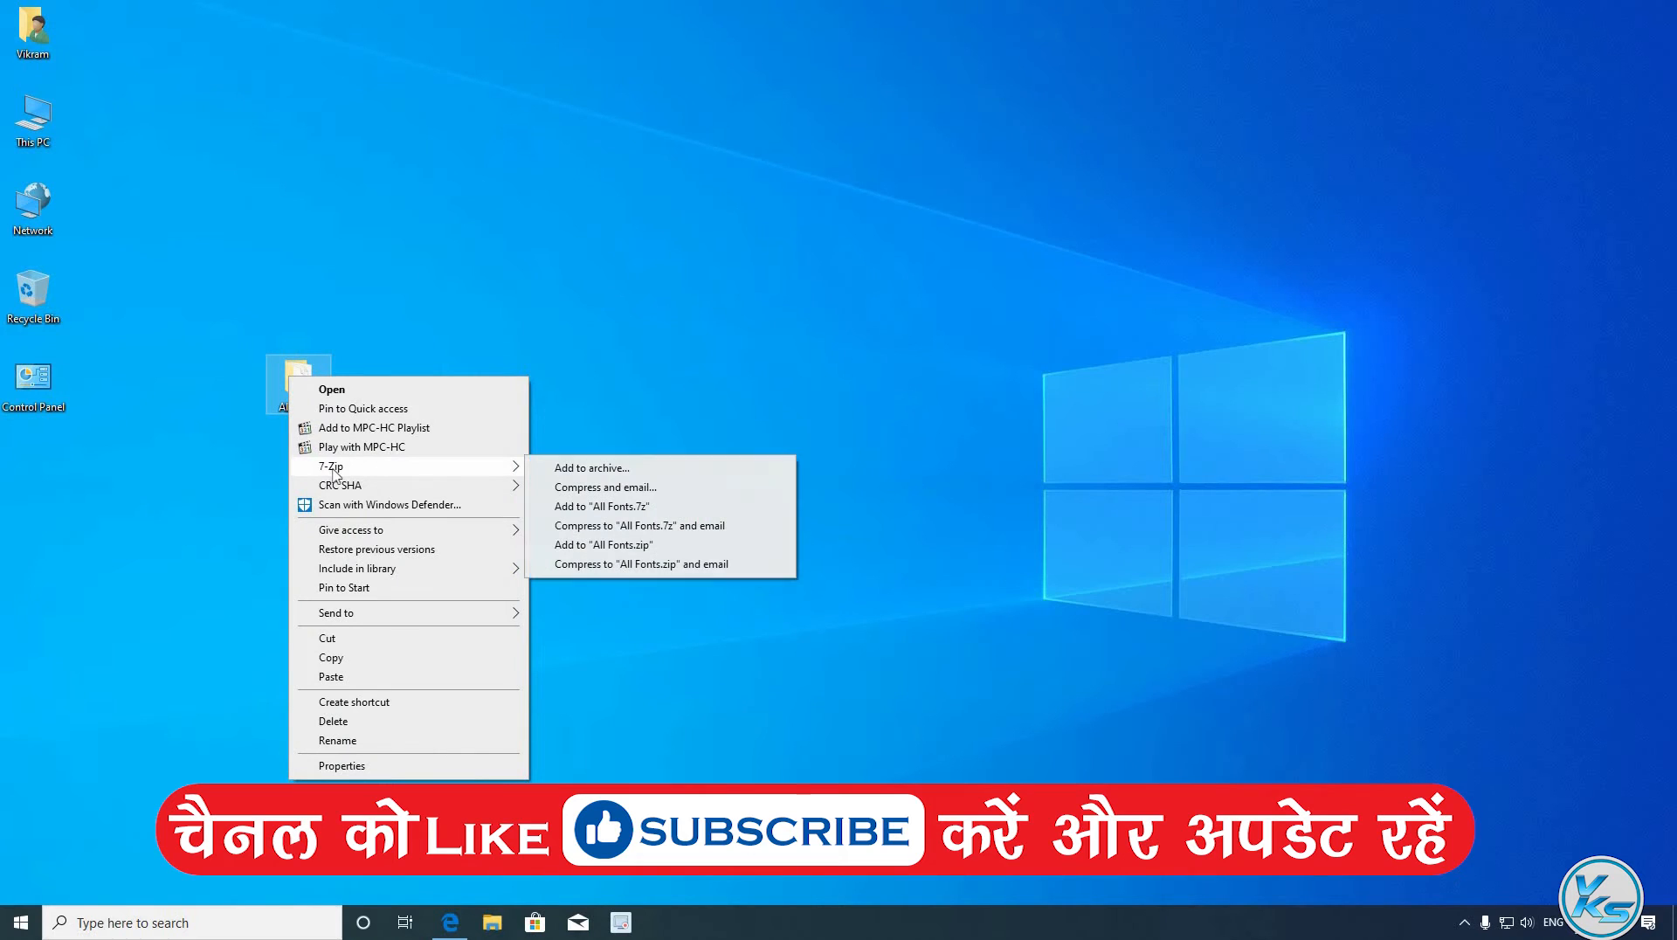
{"action": "left_click", "coordinate": [625, 546]}
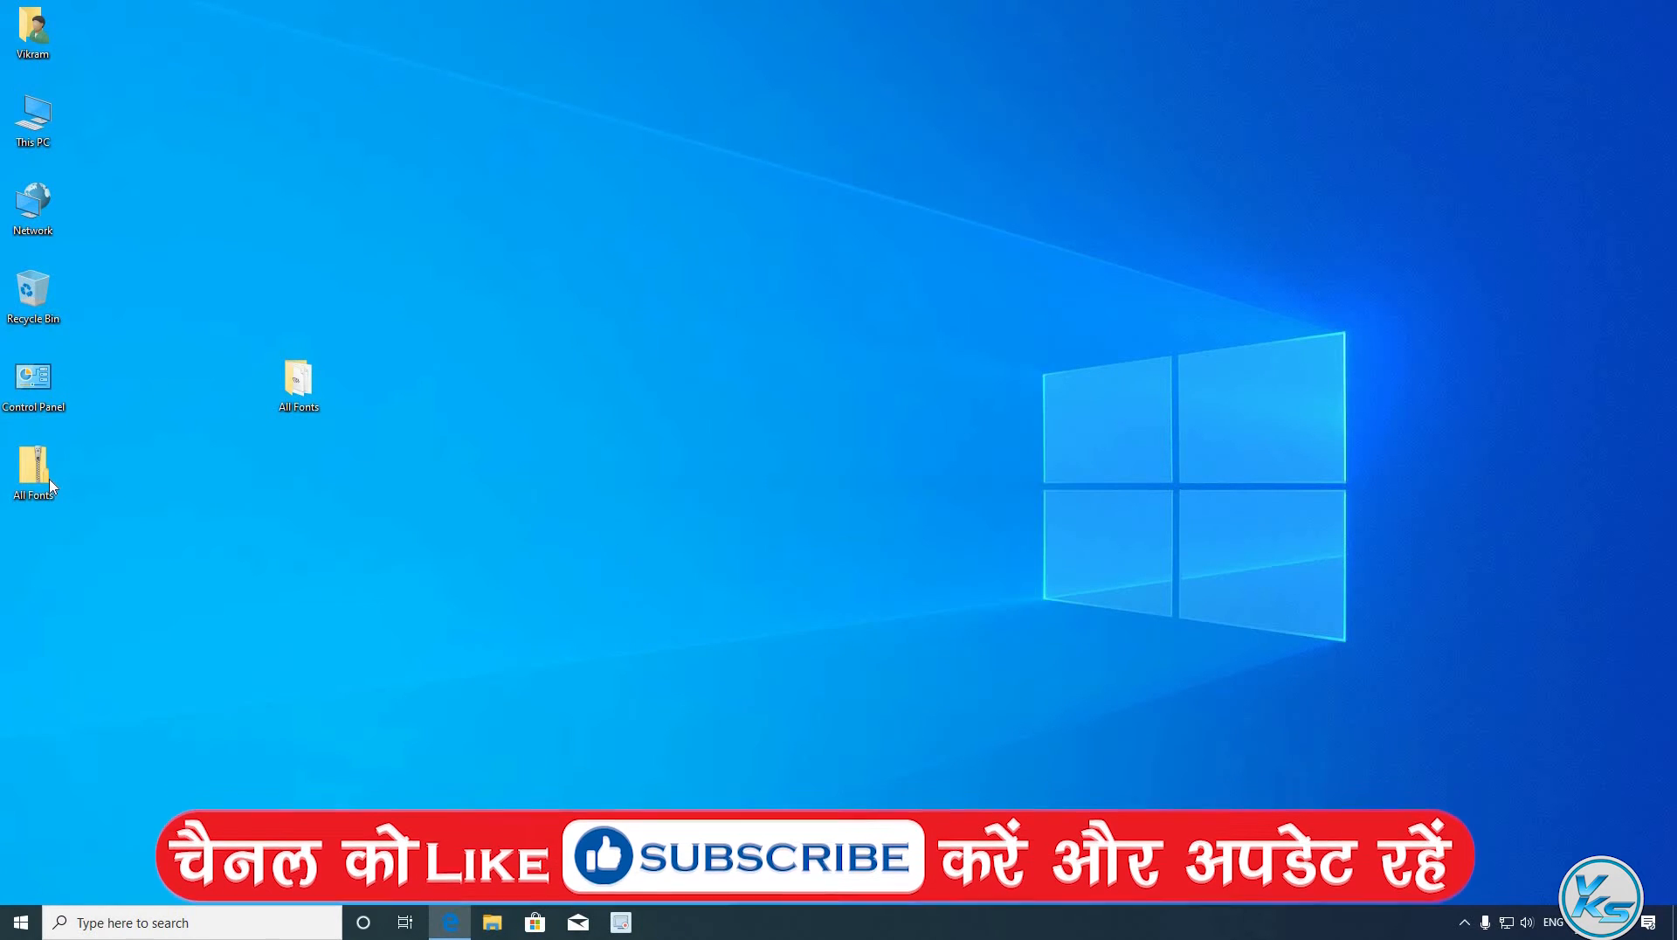
- Compress the All Fonts folder into All Fonts.7z as well
{"action": "left_click", "coordinate": [48, 483]}
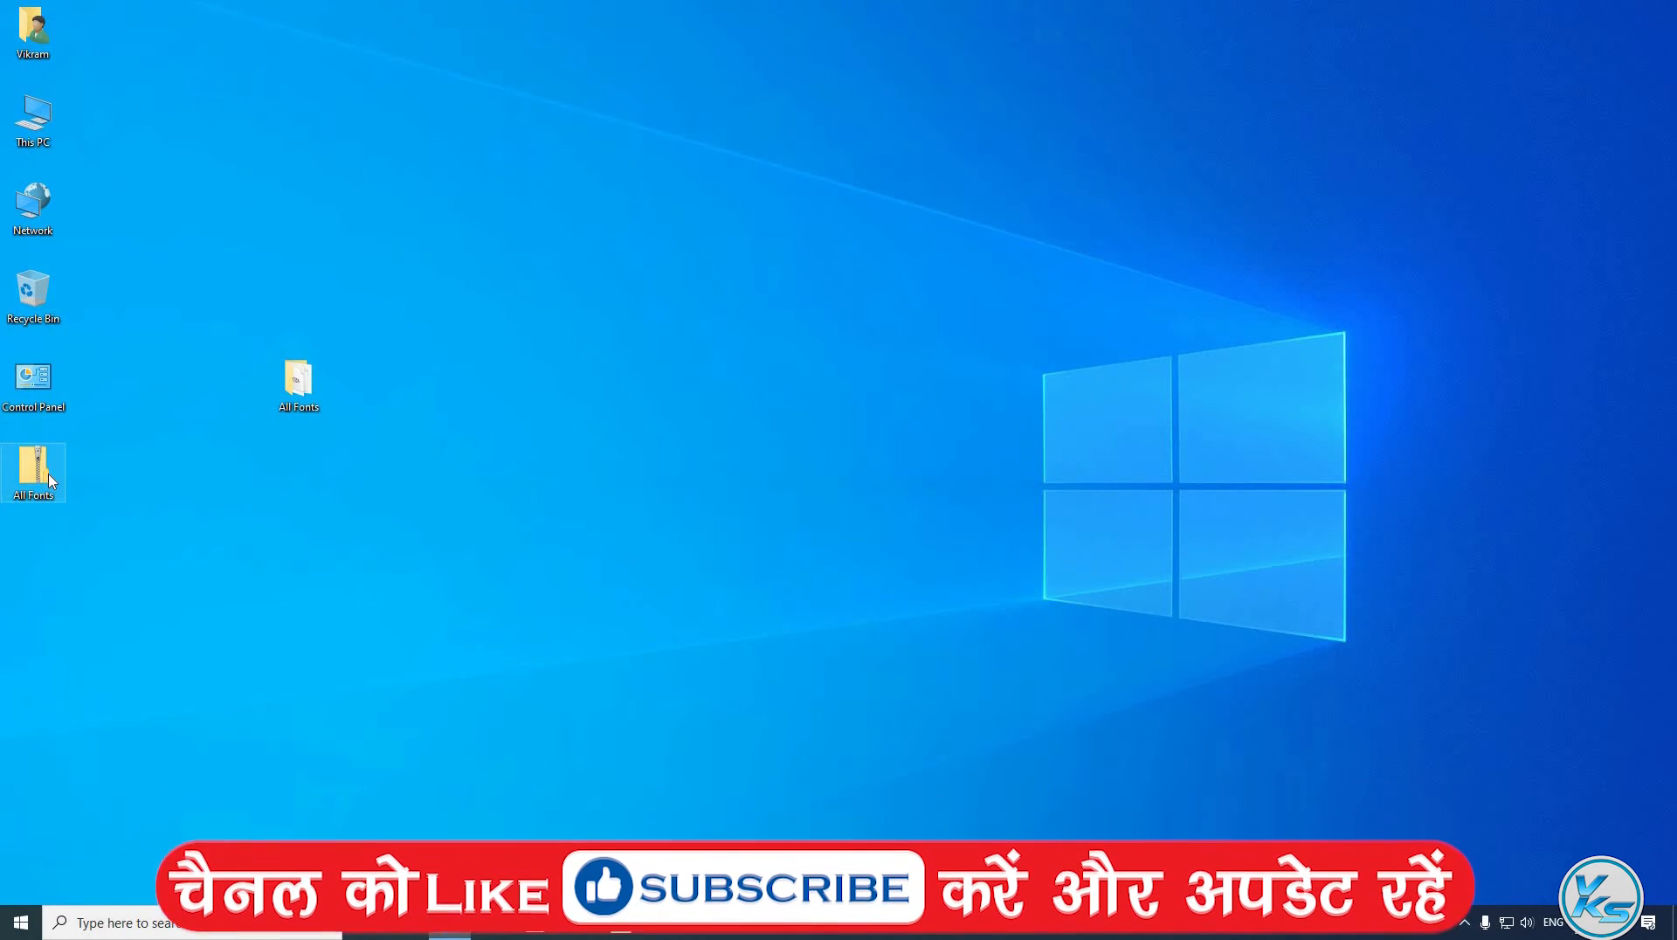
{"action": "right_click", "coordinate": [294, 378]}
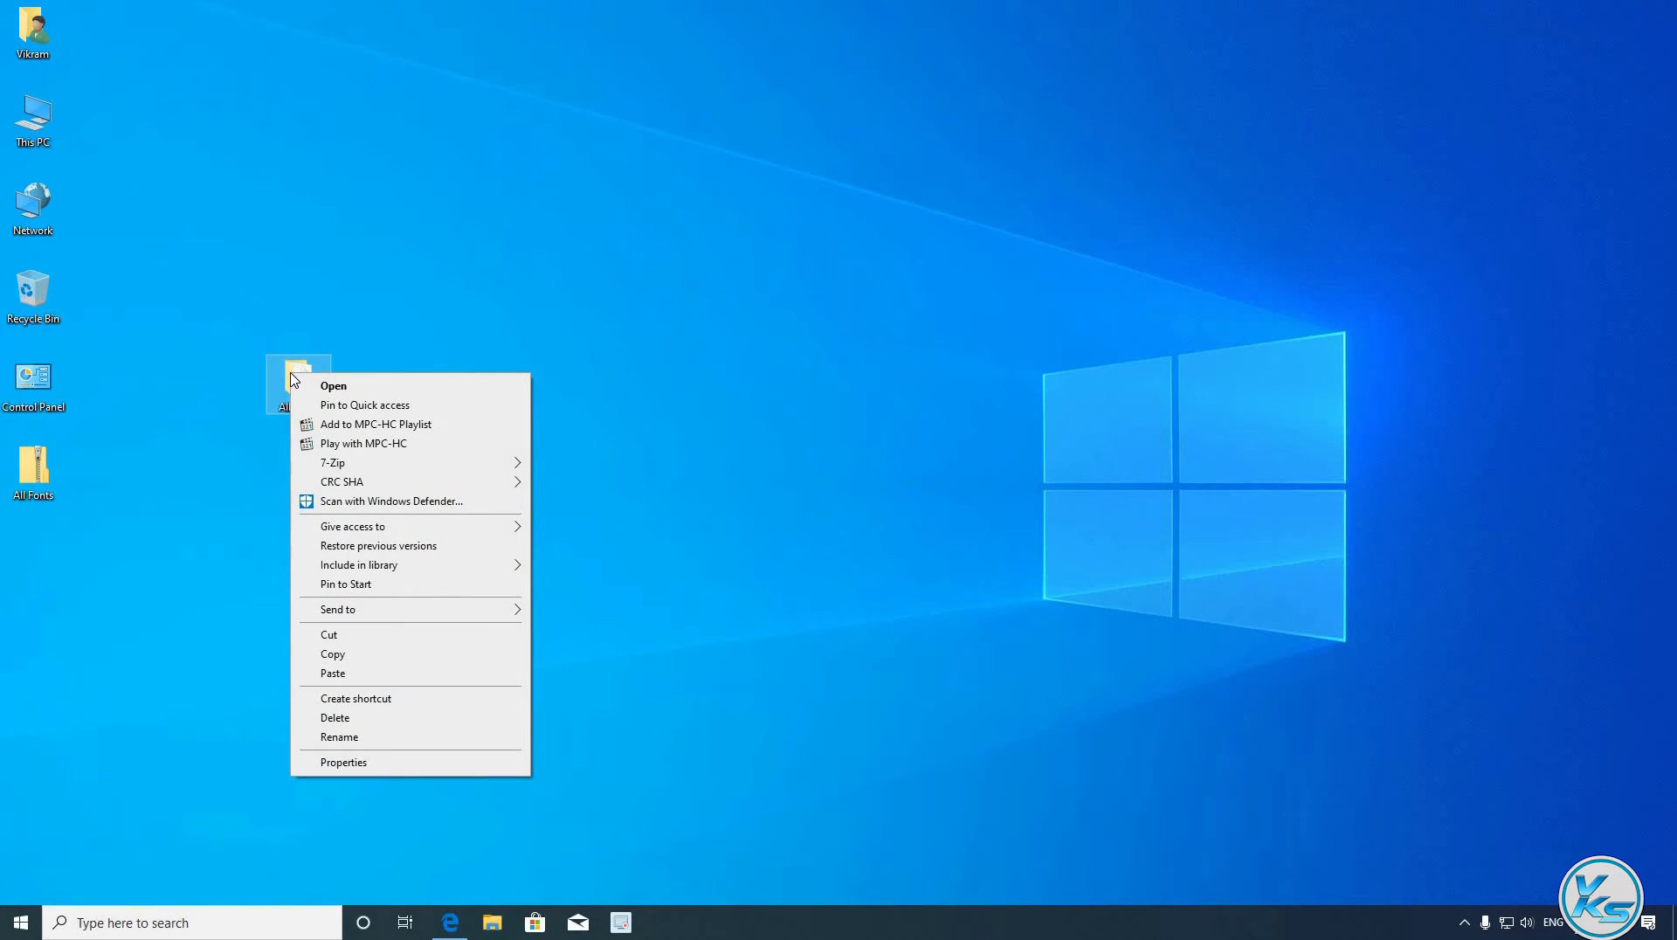
{"action": "mouse_move", "coordinate": [371, 470]}
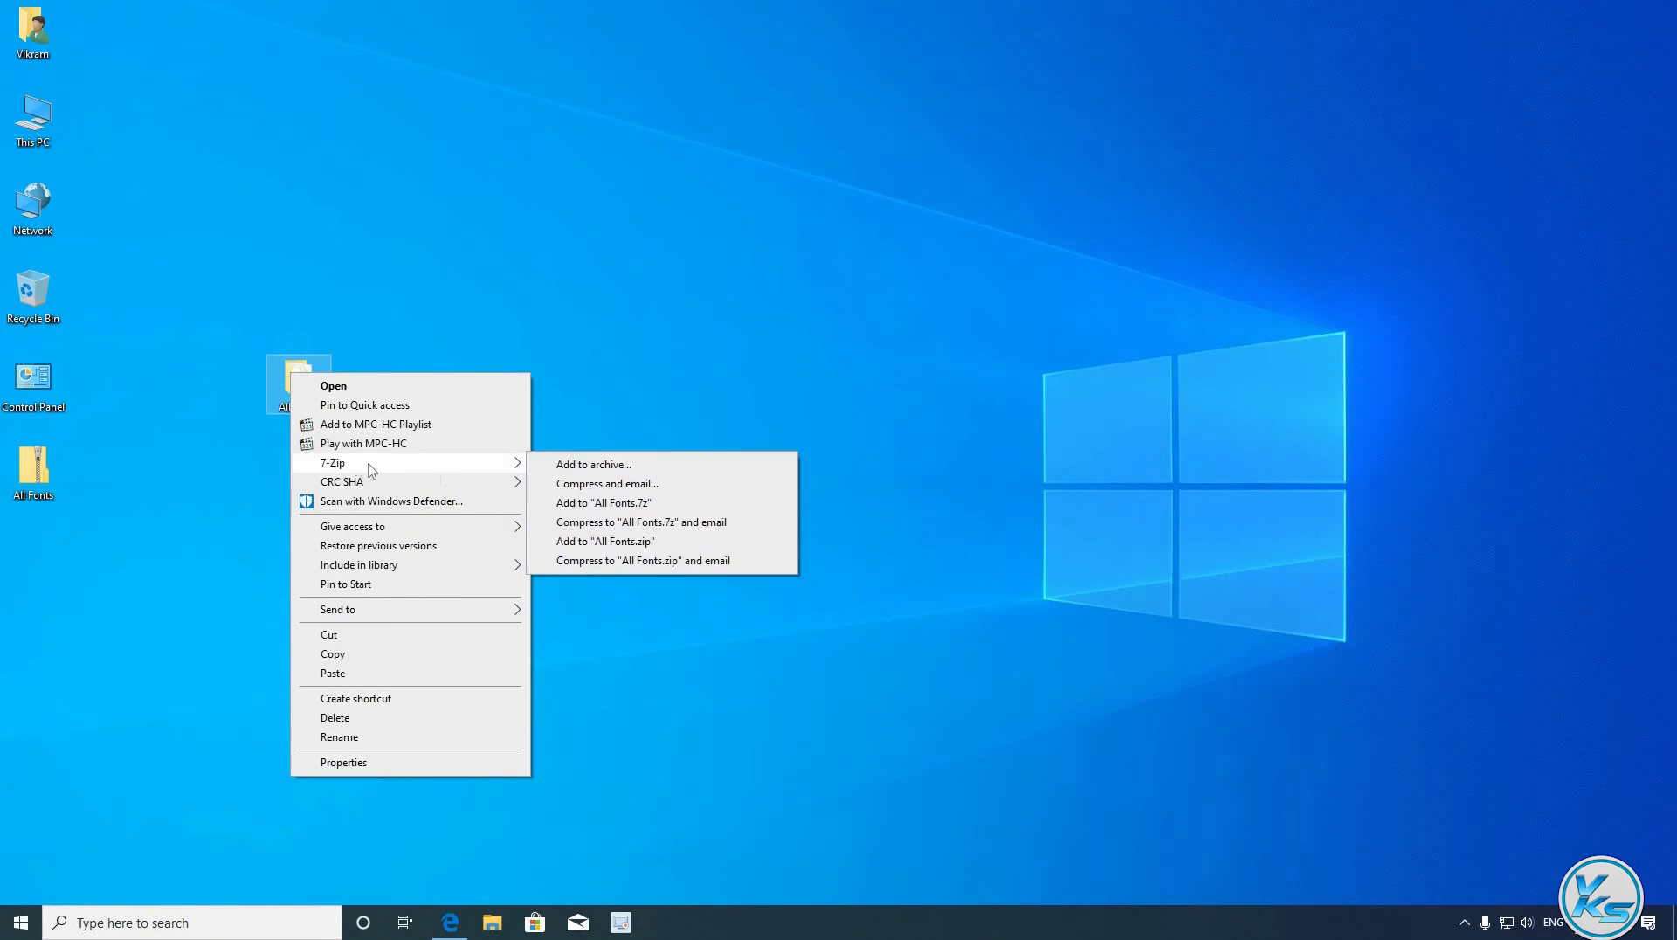
{"action": "left_click", "coordinate": [673, 505]}
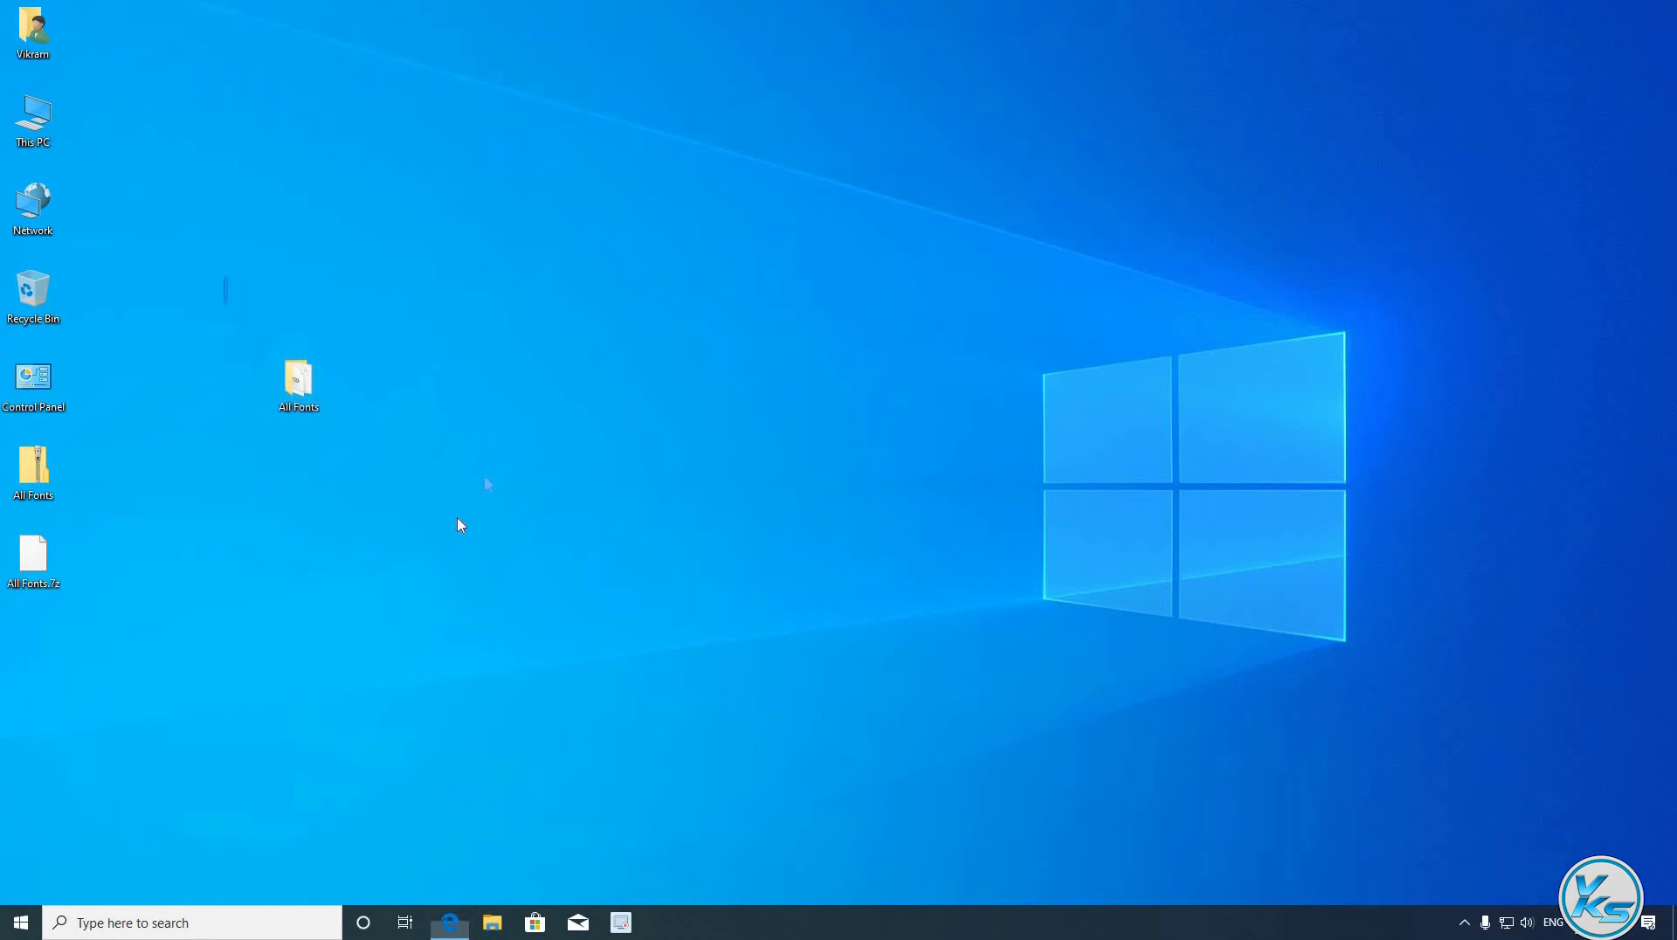
- Permanently delete the original All Fonts folder with Shift+Delete
{"action": "left_click_drag", "start_coordinate": [460, 525], "coordinate": [446, 513]}
{"action": "key", "text": "shift+Delete"}
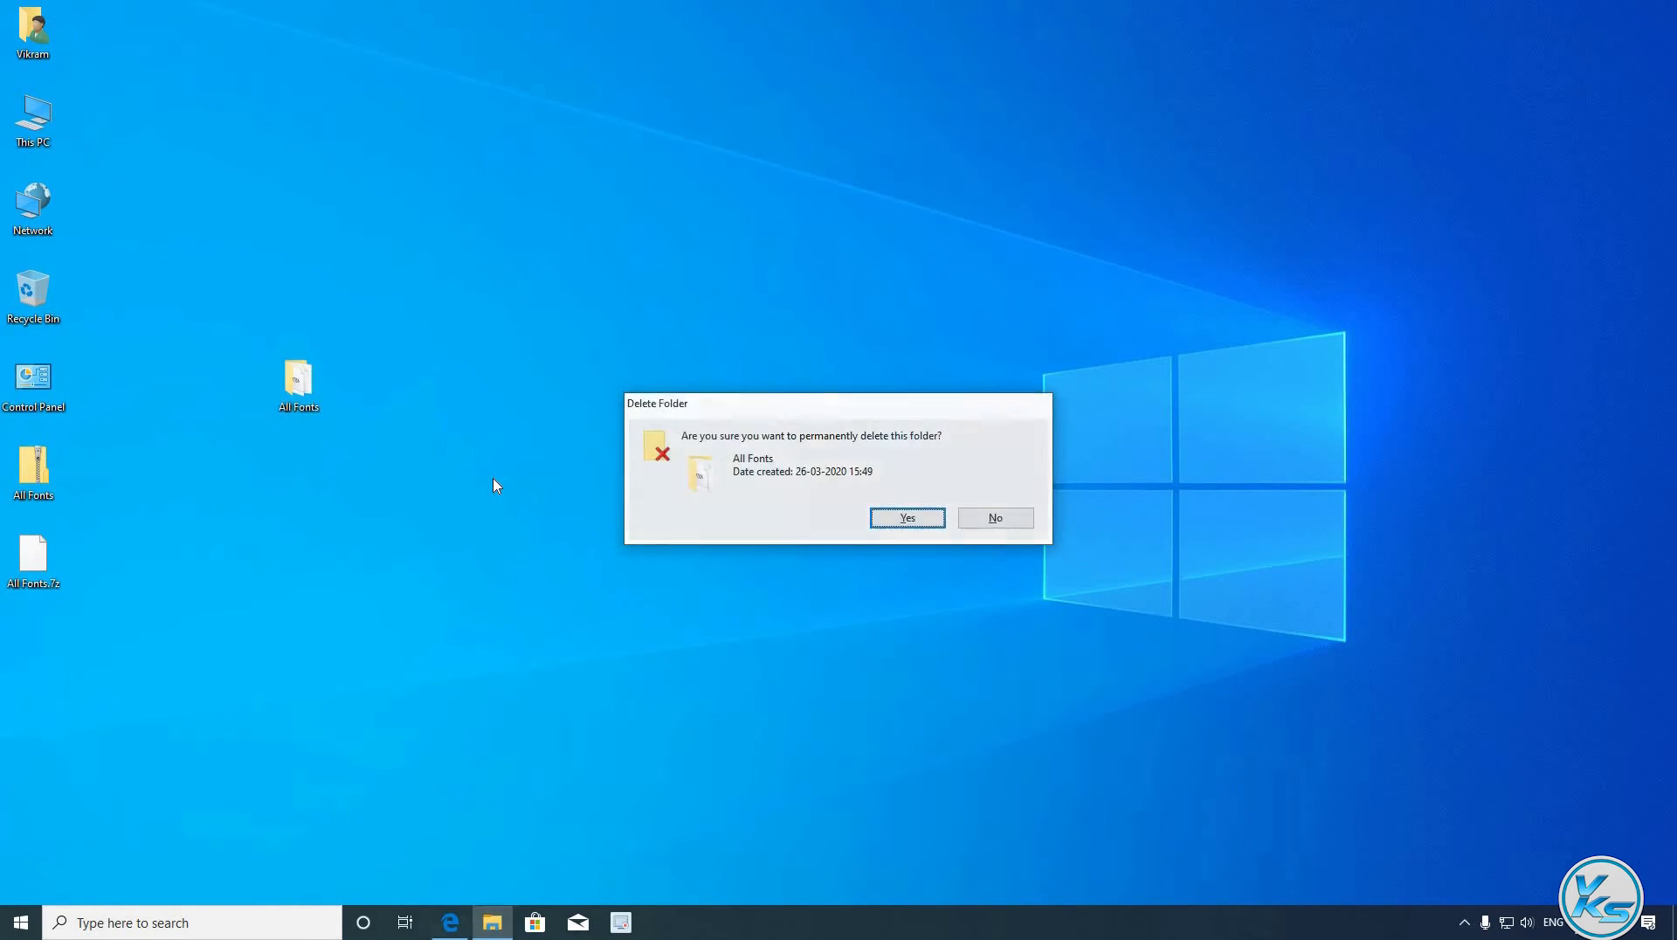
{"action": "key", "text": "Return"}
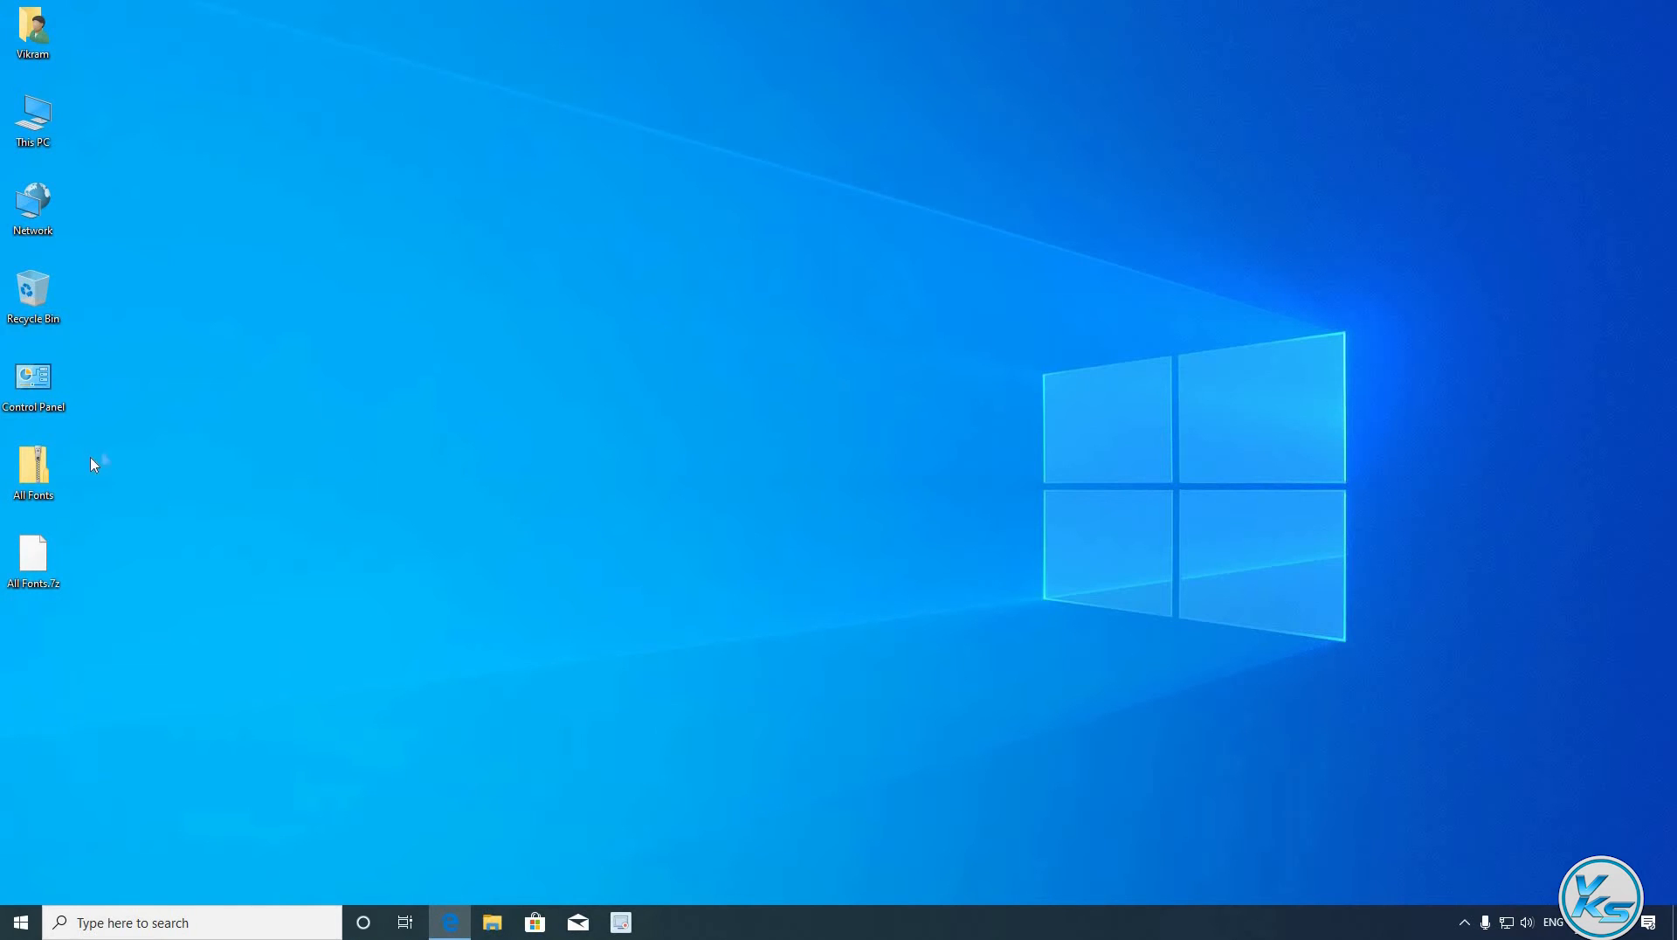
- Move the All Fonts zip and .7z archives together toward the middle of the desktop
{"action": "left_click_drag", "start_coordinate": [107, 447], "coordinate": [15, 595]}
{"action": "left_click_drag", "start_coordinate": [35, 471], "coordinate": [365, 297]}
{"action": "left_click", "coordinate": [392, 345]}
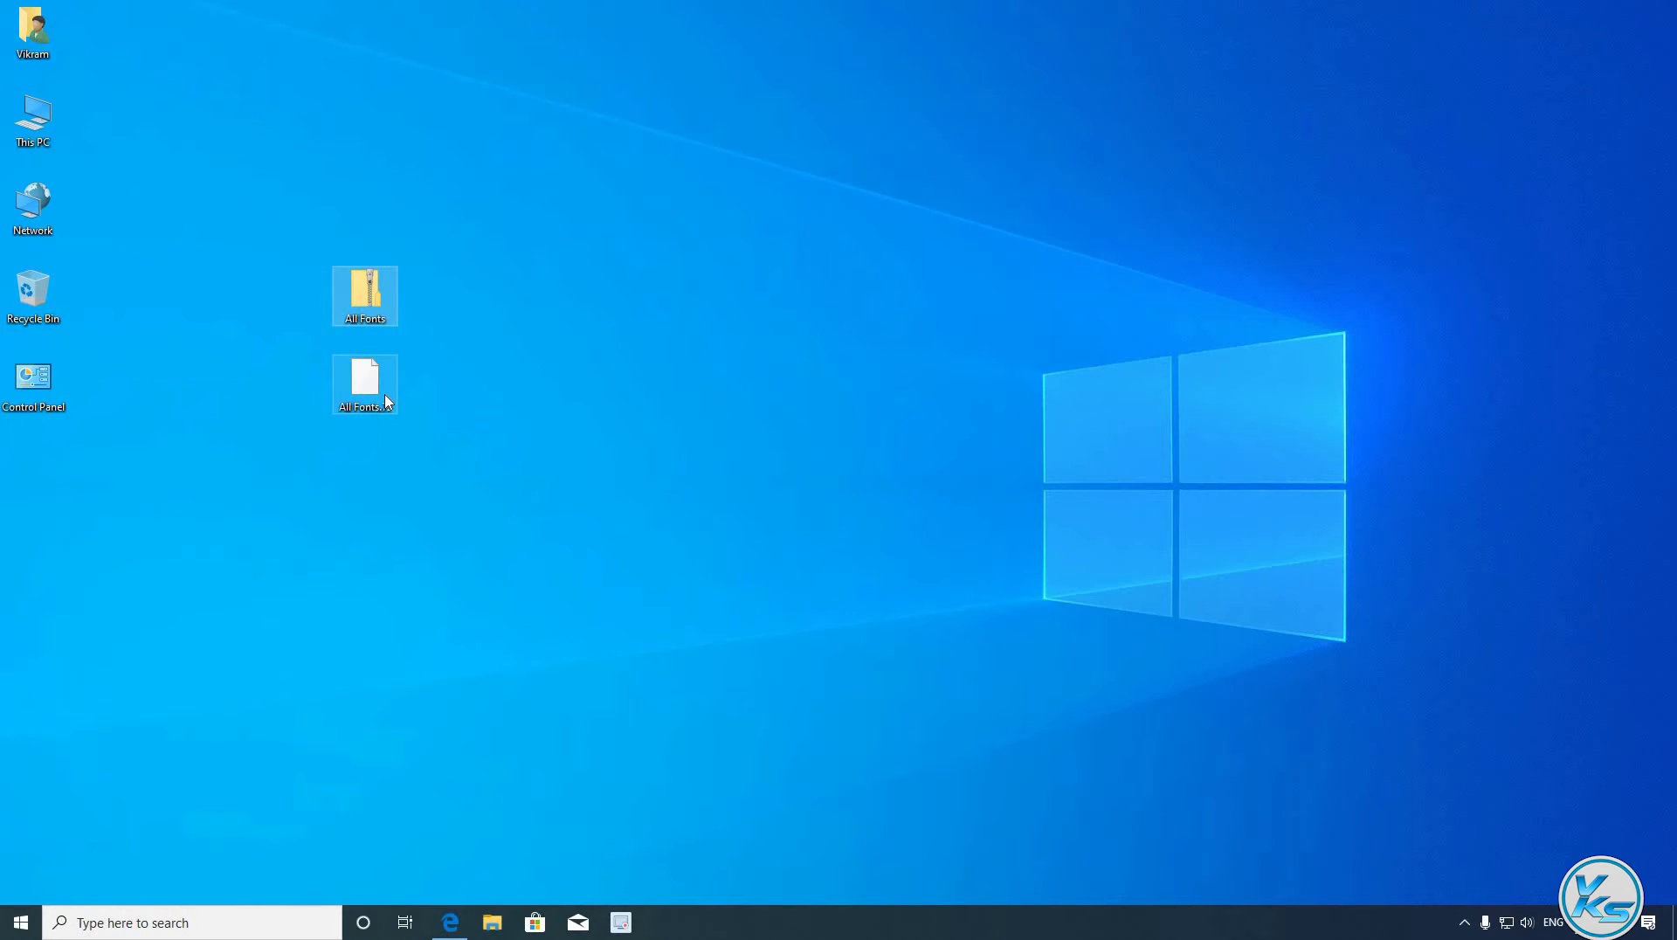
{"action": "mouse_move", "coordinate": [387, 401]}
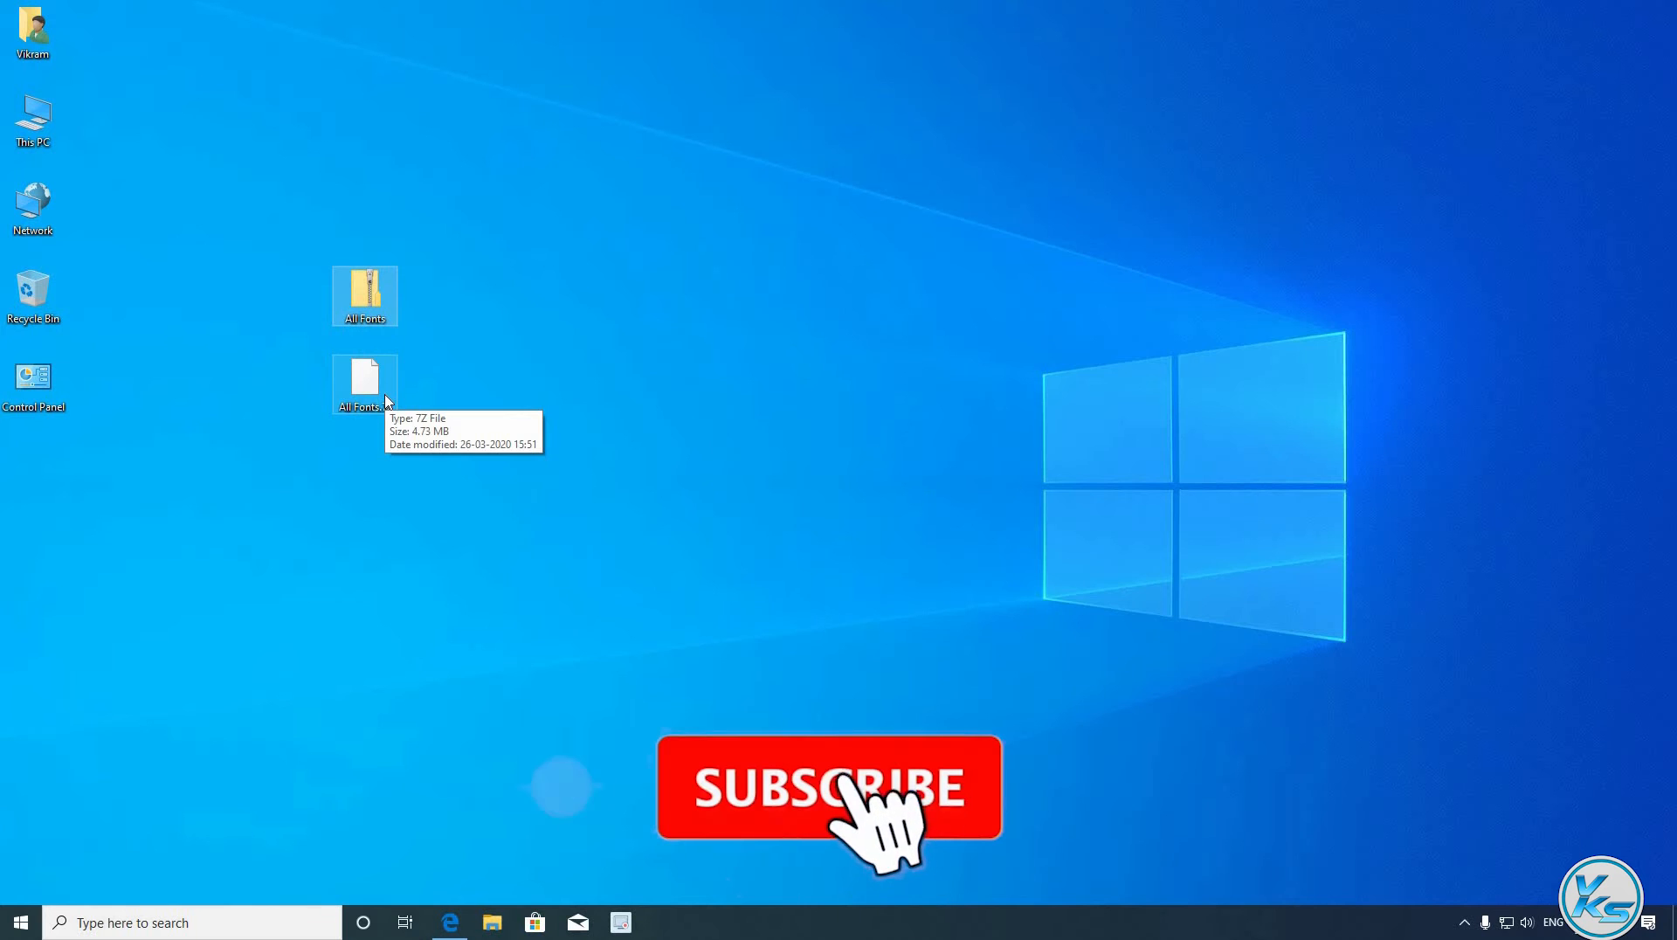
- Extract the All Fonts zip to an All Fonts folder with 7-Zip
{"action": "right_click", "coordinate": [362, 293]}
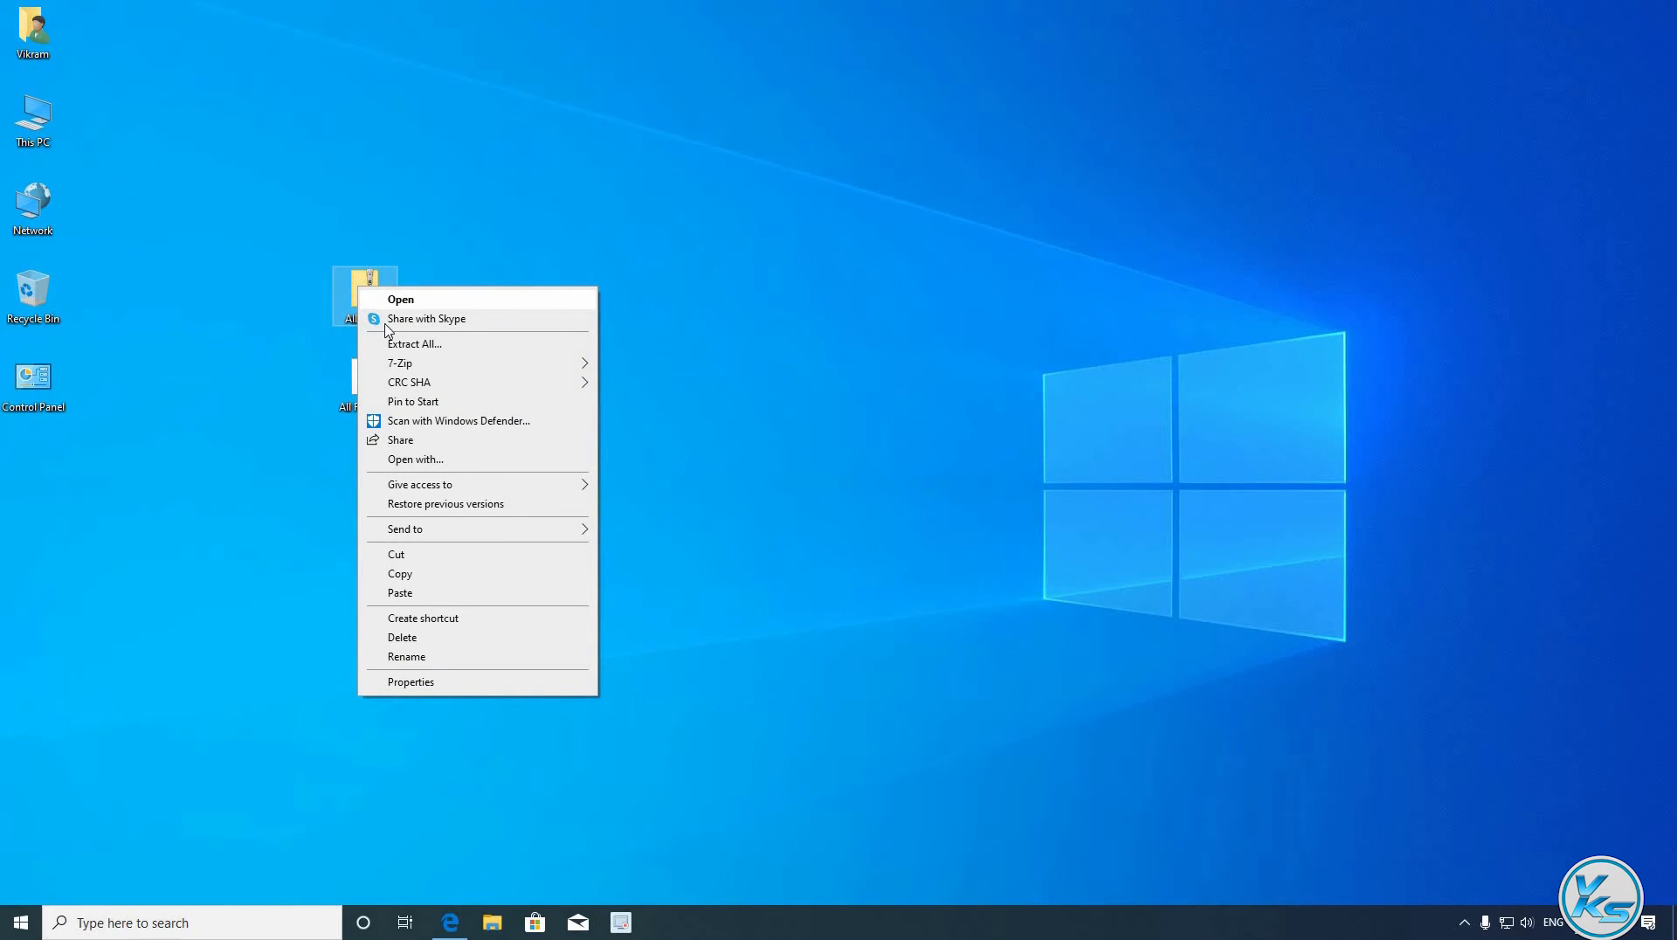
{"action": "mouse_move", "coordinate": [412, 367]}
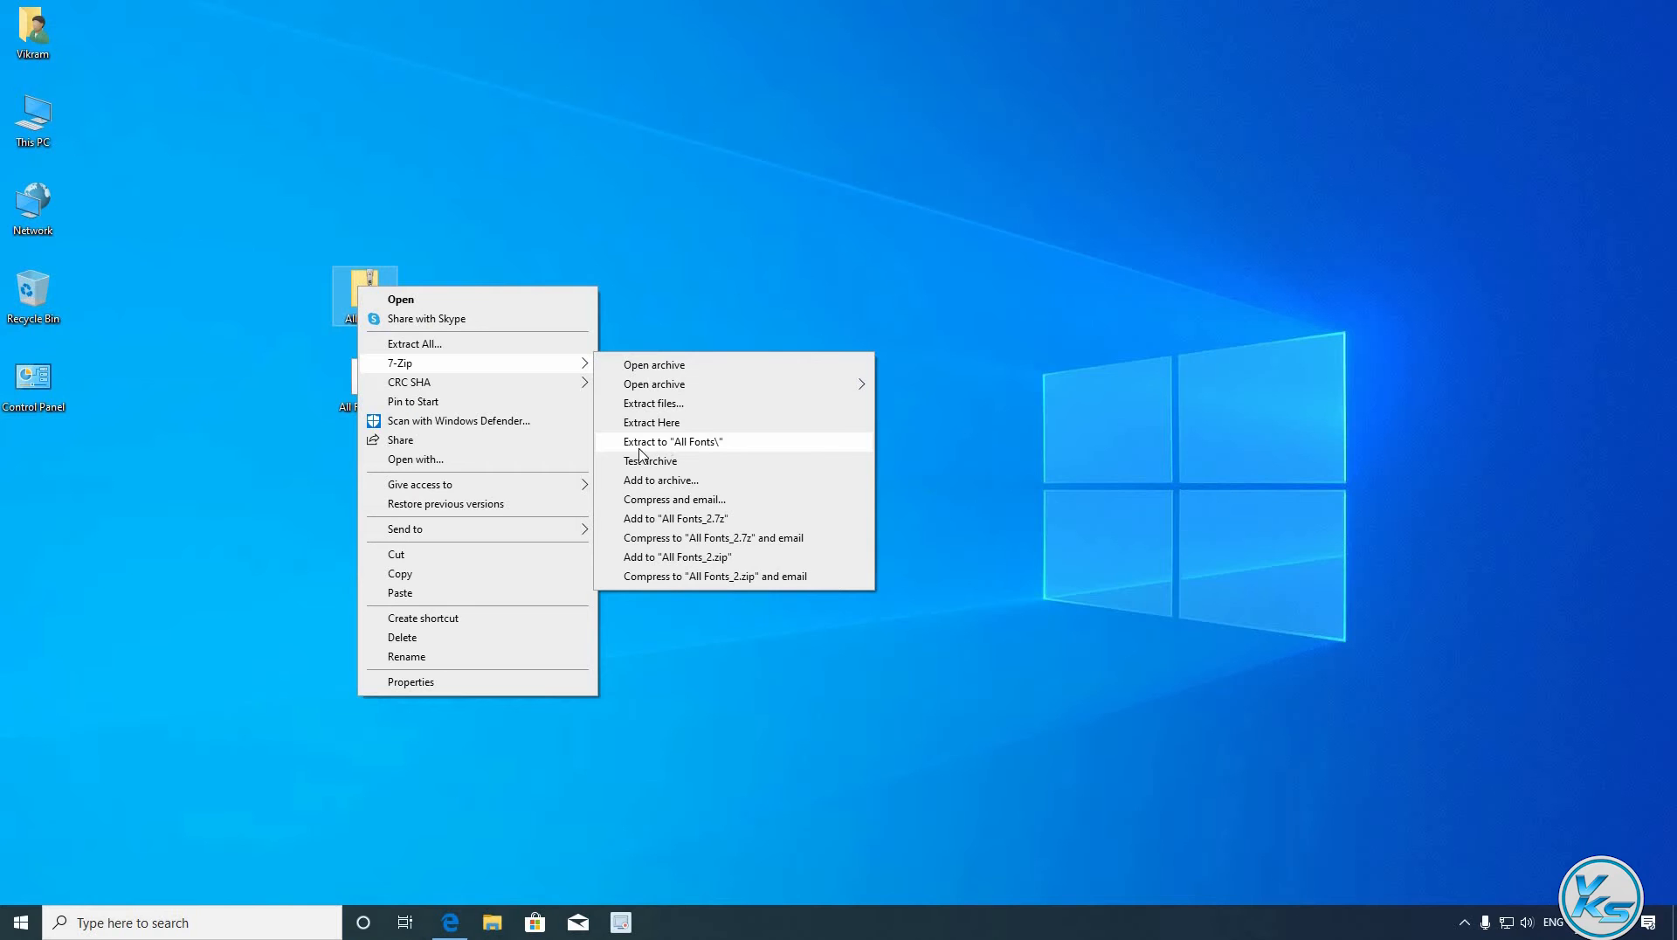
{"action": "left_click", "coordinate": [685, 445]}
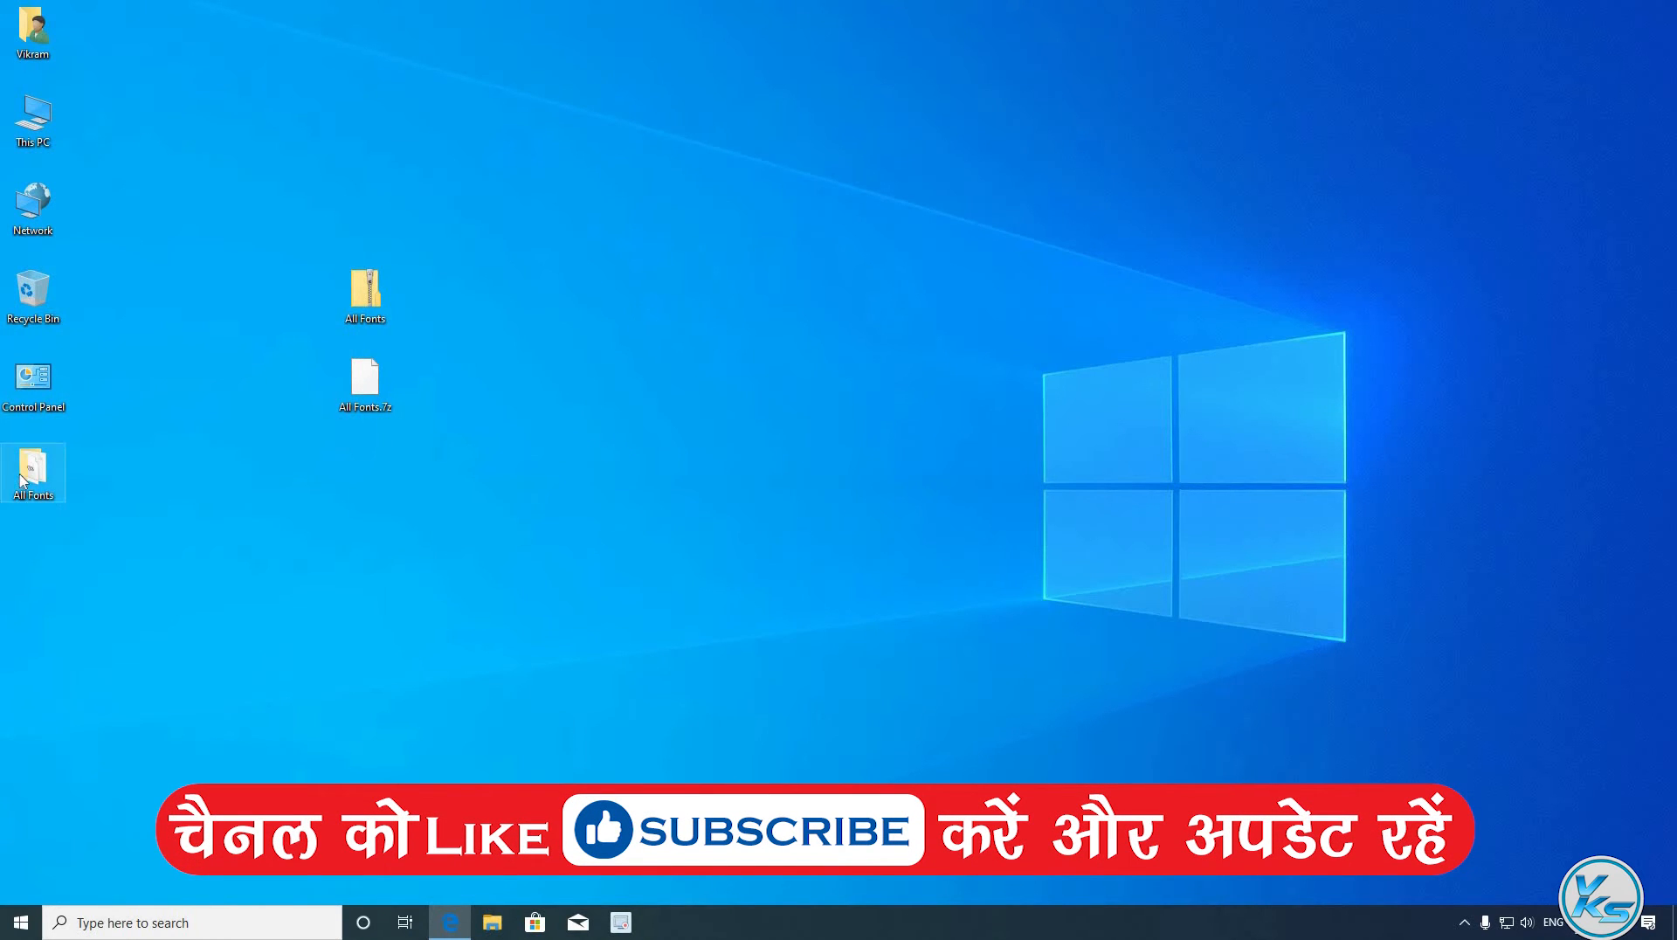
- Open the extracted All Fonts folder to check its contents, then close it
{"action": "double_click", "coordinate": [31, 473]}
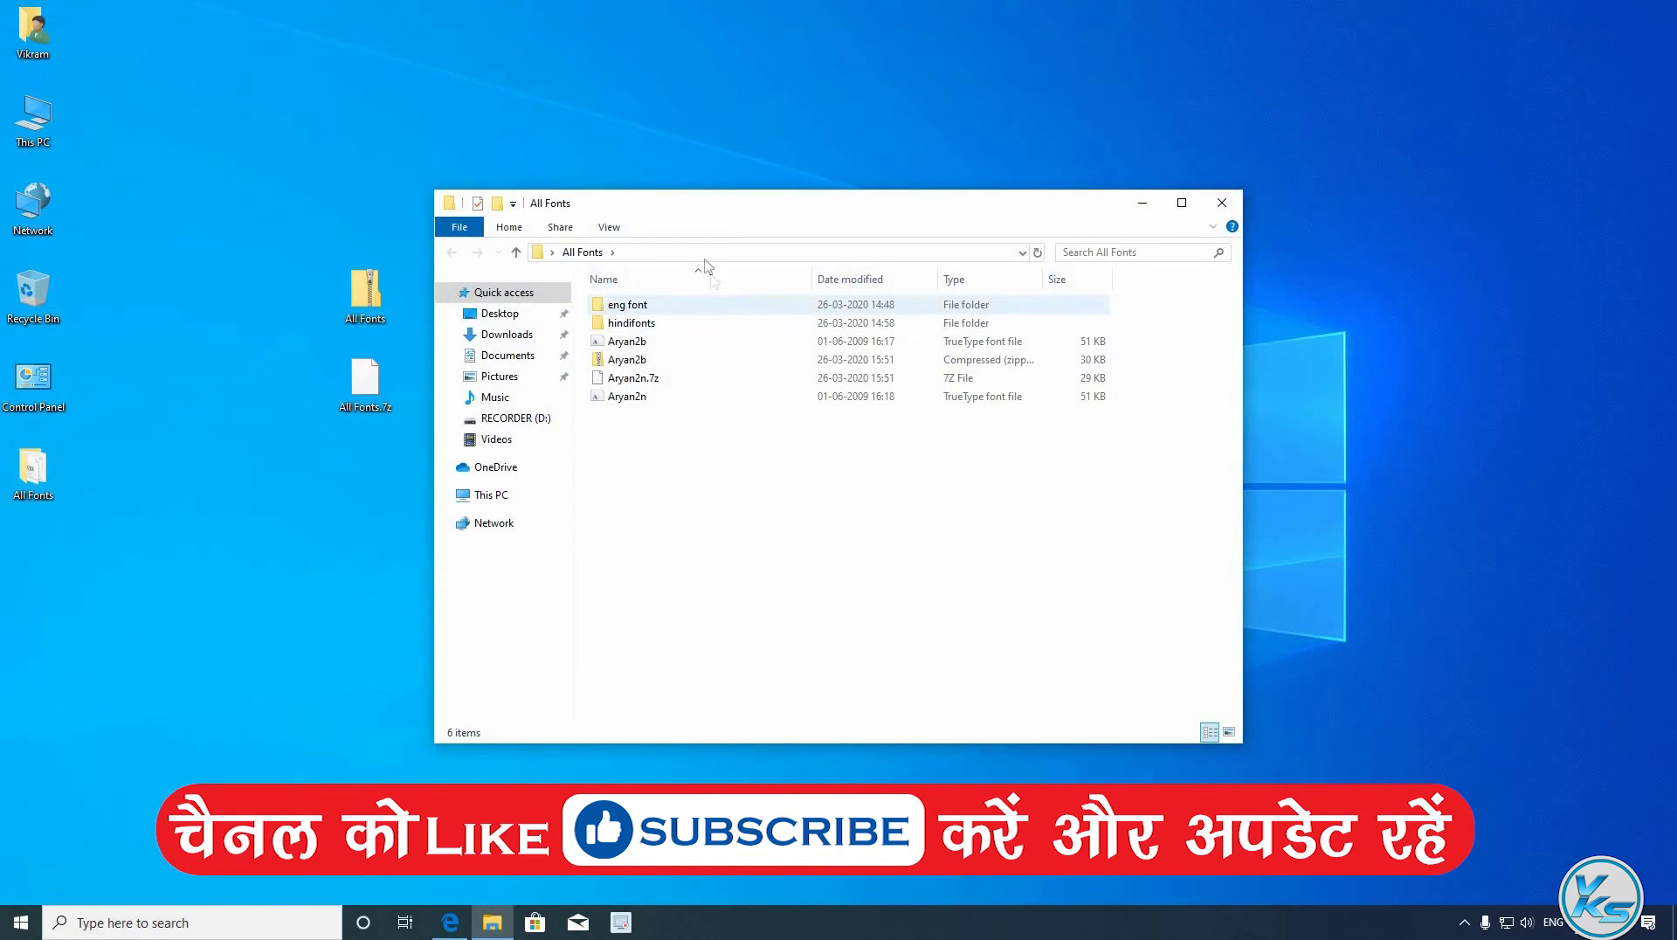
{"action": "left_click_drag", "start_coordinate": [955, 219], "coordinate": [1187, 224]}
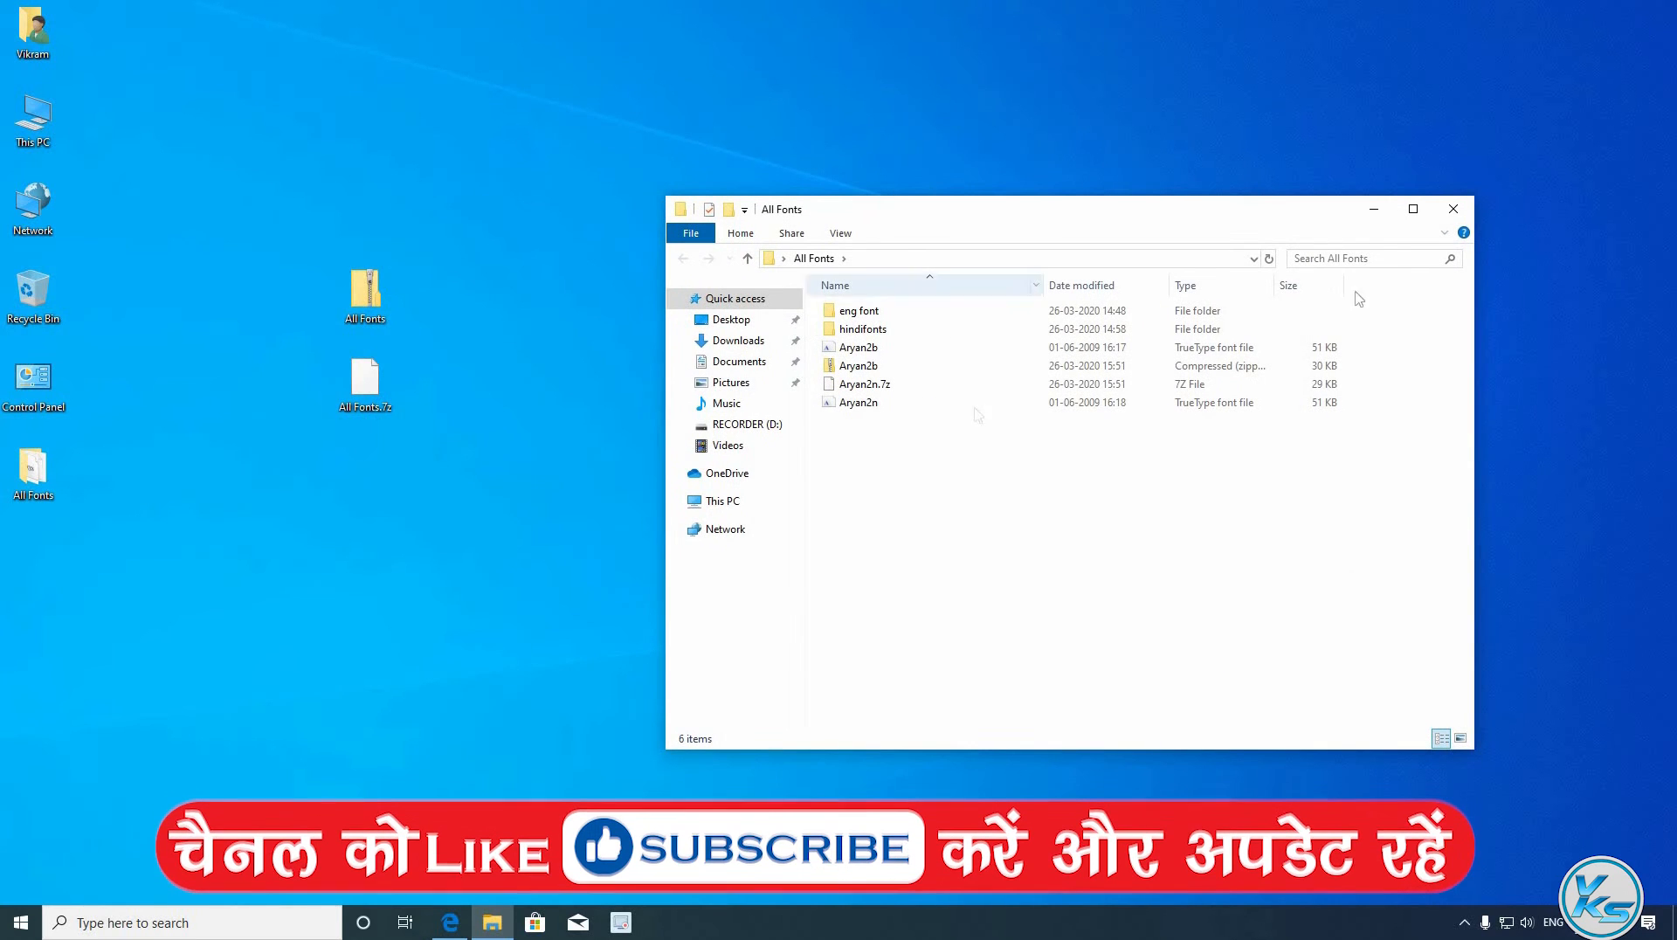
{"action": "left_click", "coordinate": [1452, 208]}
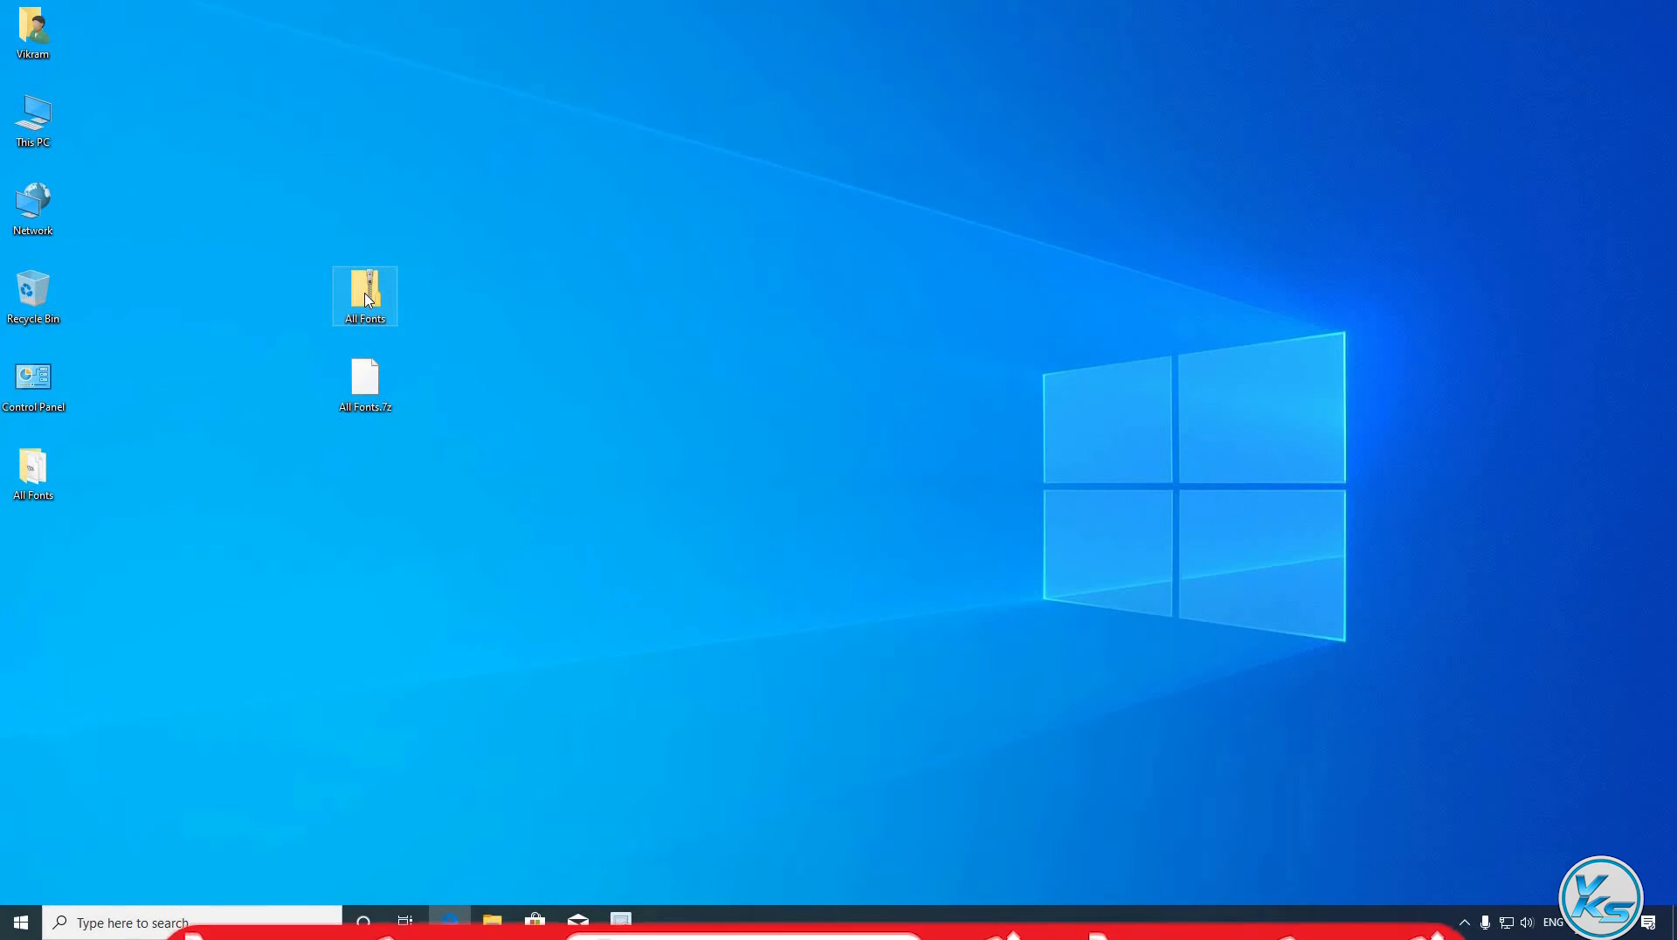
- Delete the previously extracted All Fonts folder
{"action": "left_click_drag", "start_coordinate": [128, 440], "coordinate": [2, 556]}
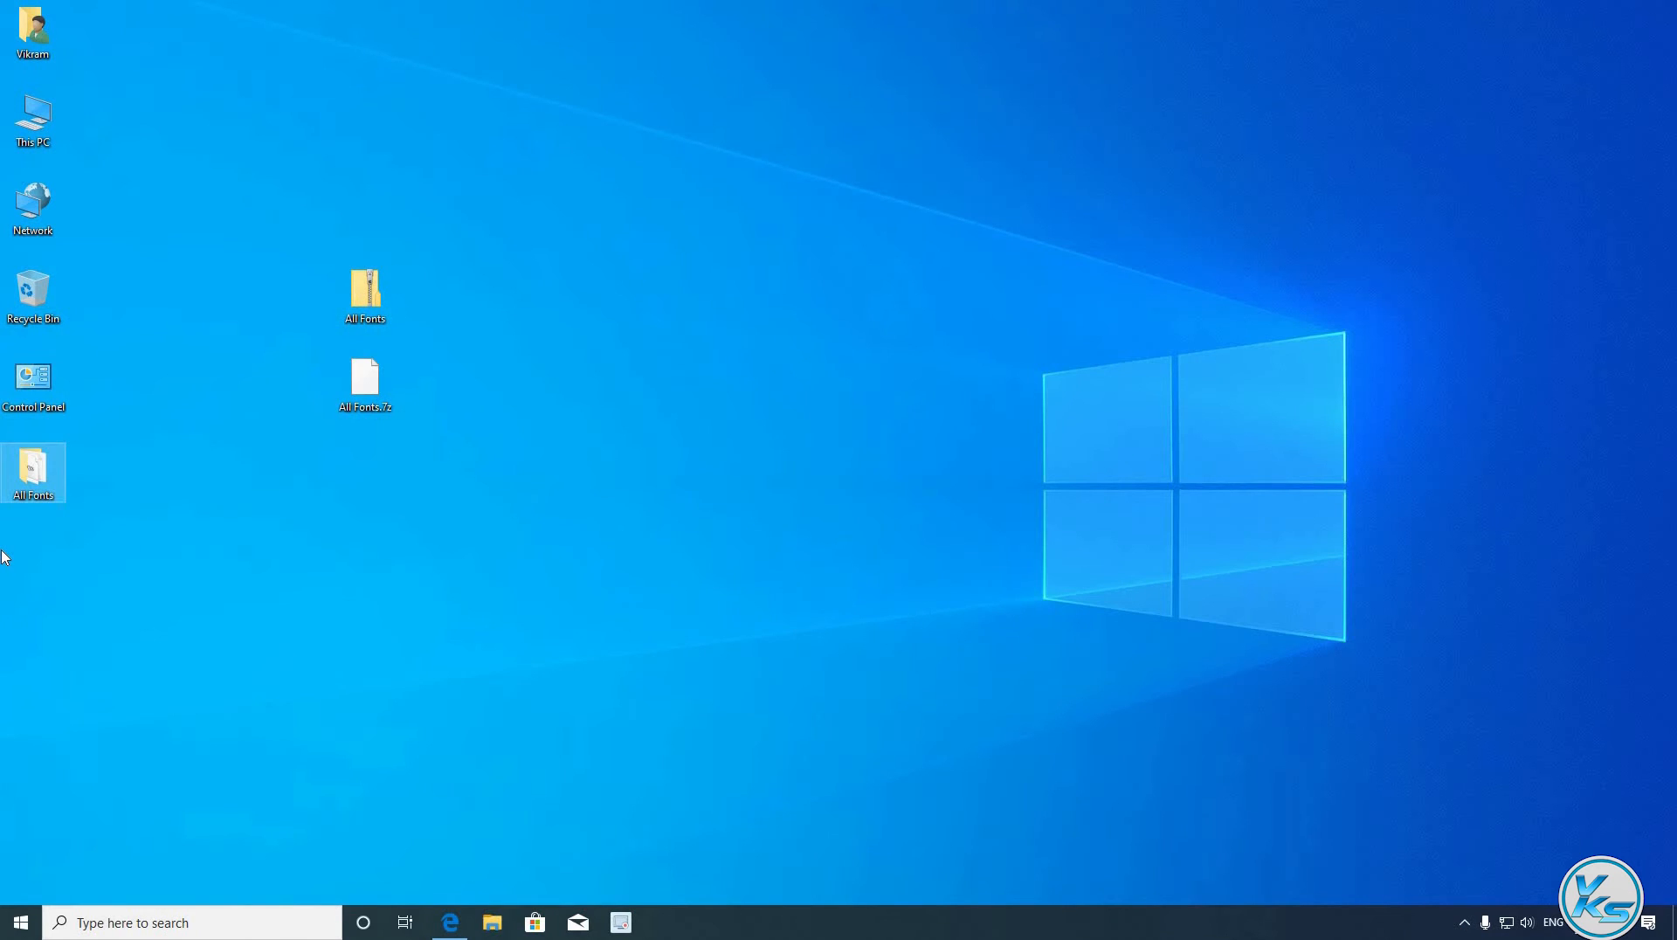
{"action": "key", "text": "Delete"}
{"action": "key", "text": "Return"}
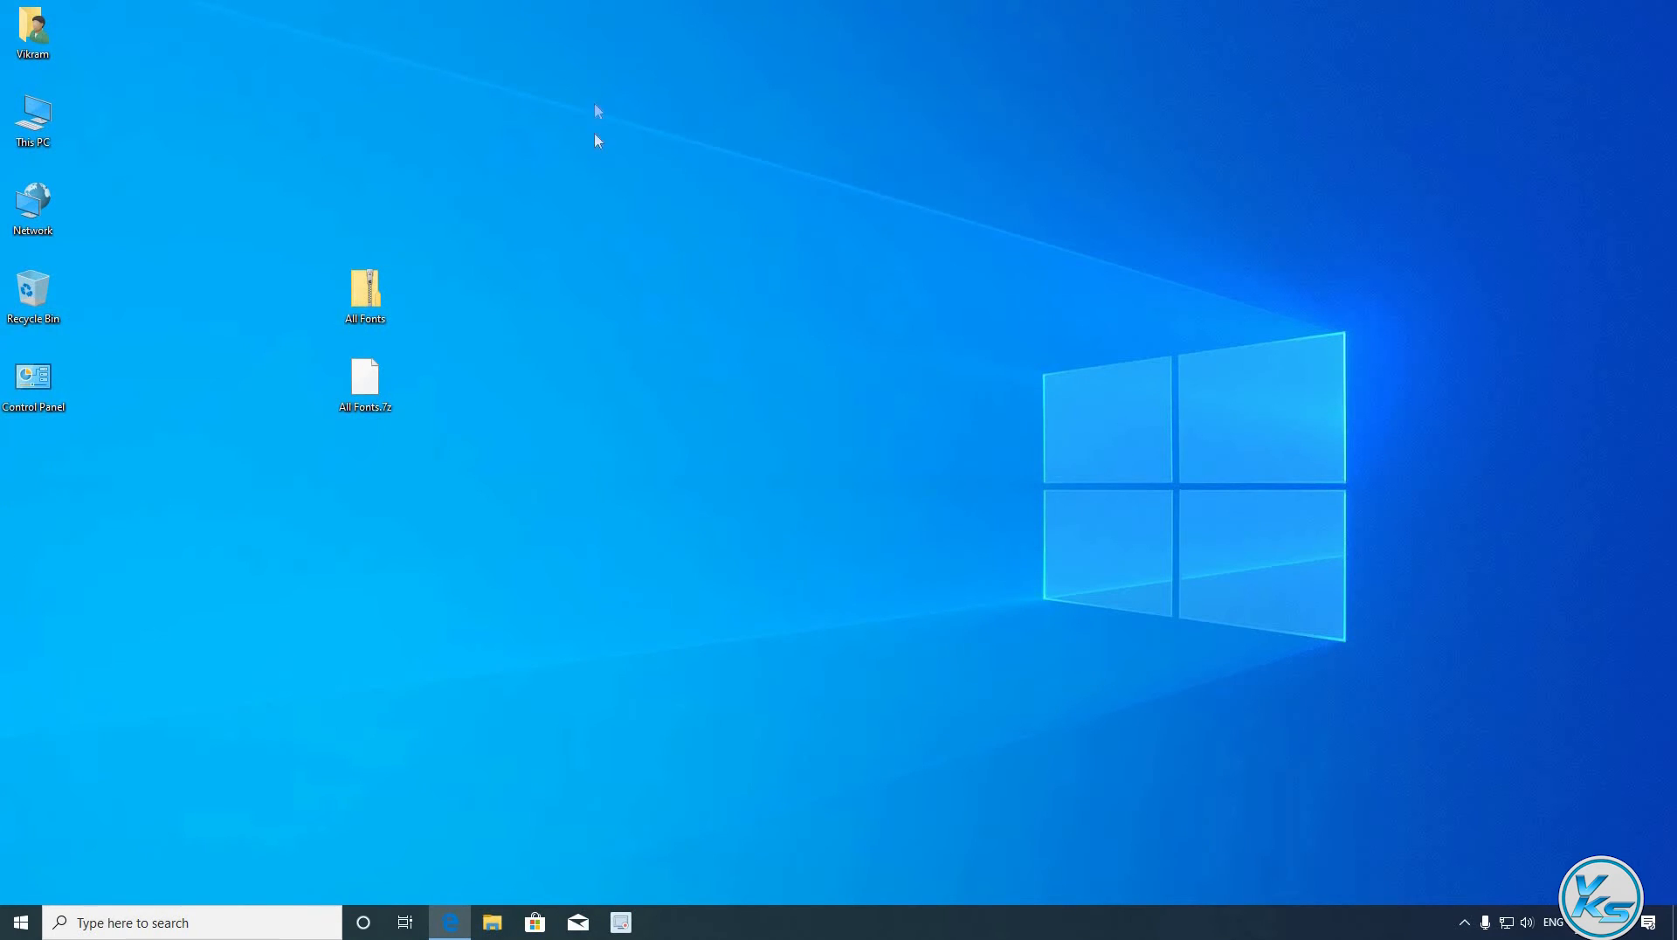
- Extract All Fonts.7z to a new All Fonts folder, move it mid-desktop and open it
{"action": "right_click", "coordinate": [367, 367]}
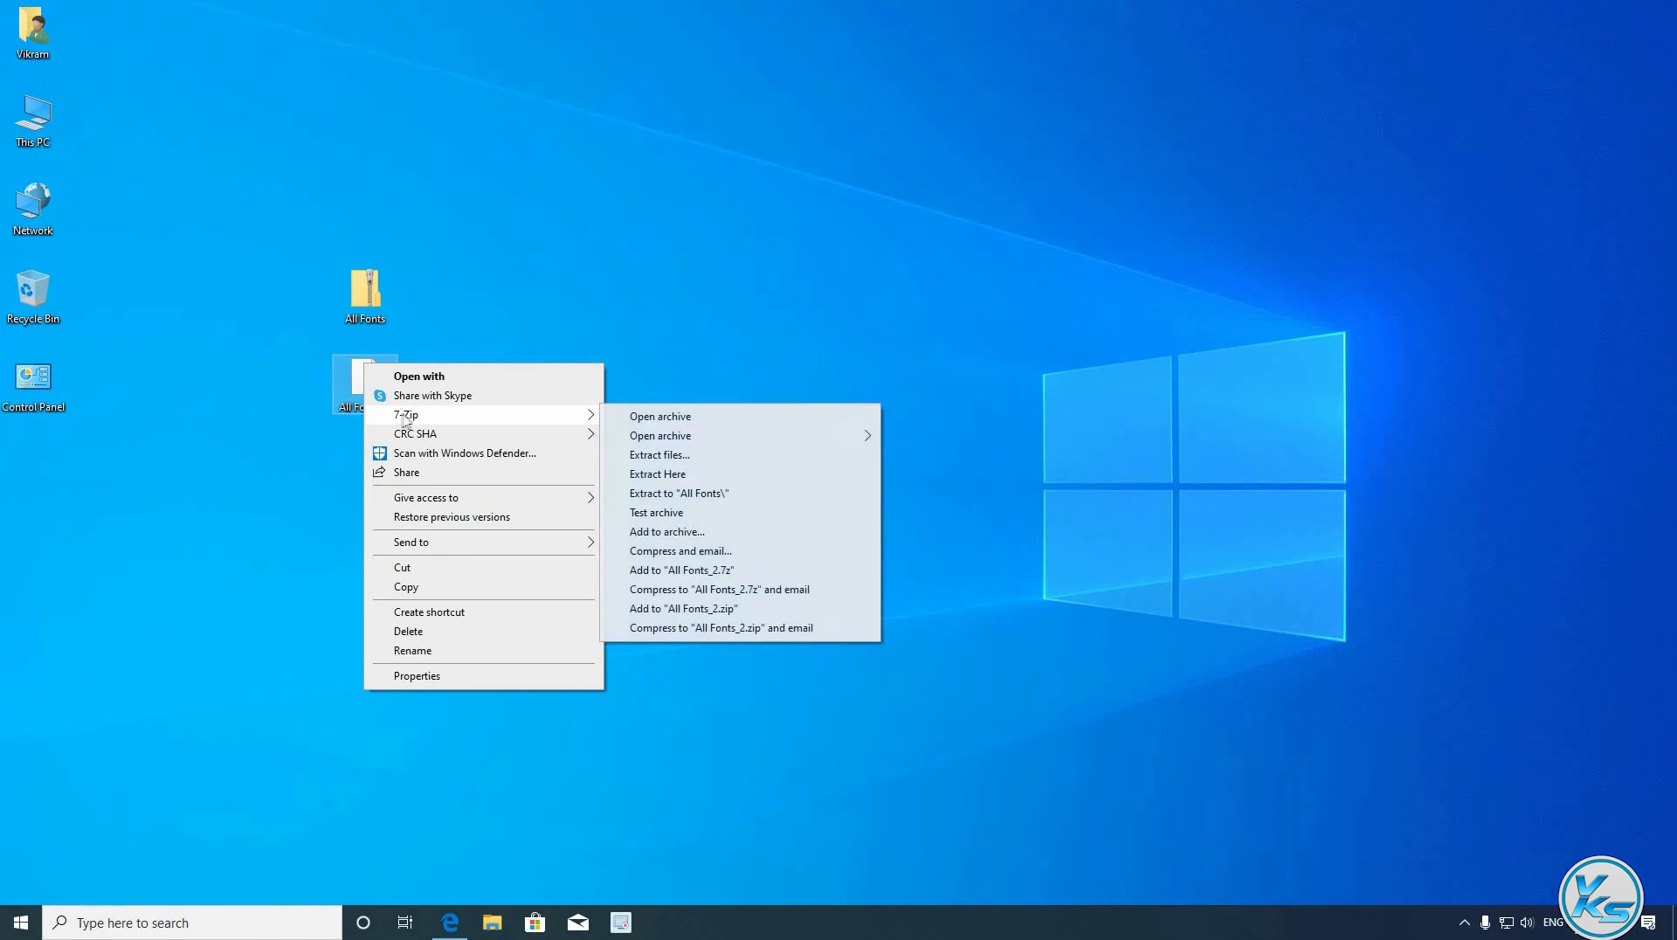
{"action": "left_click", "coordinate": [704, 495]}
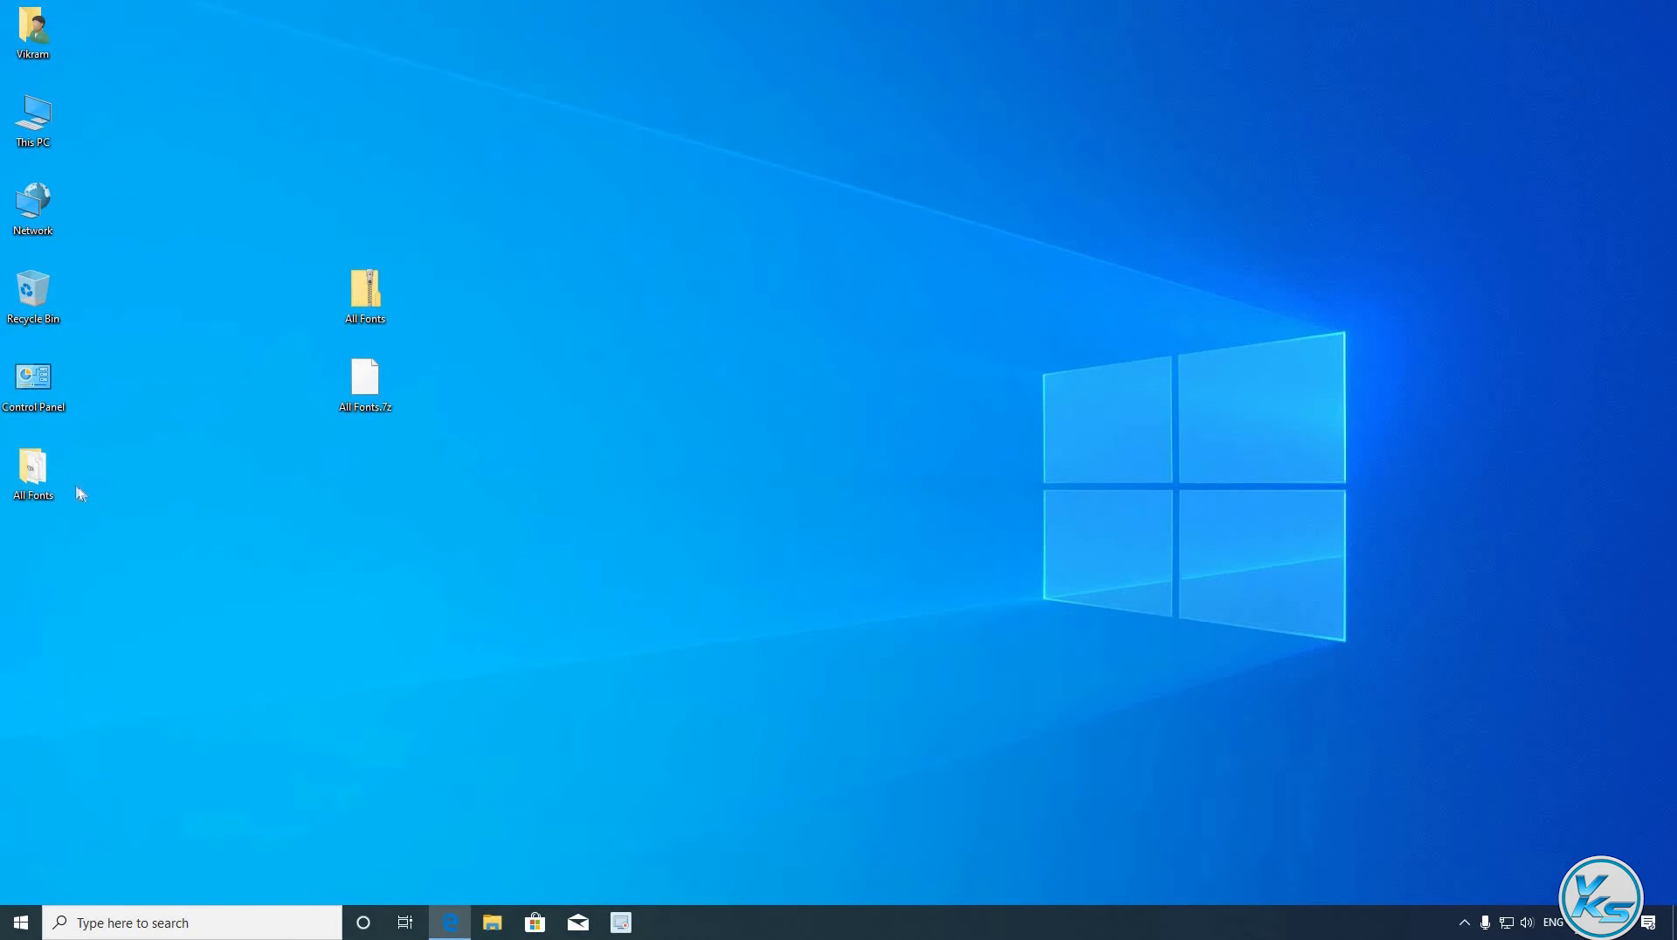
{"action": "left_click_drag", "start_coordinate": [59, 490], "coordinate": [786, 392]}
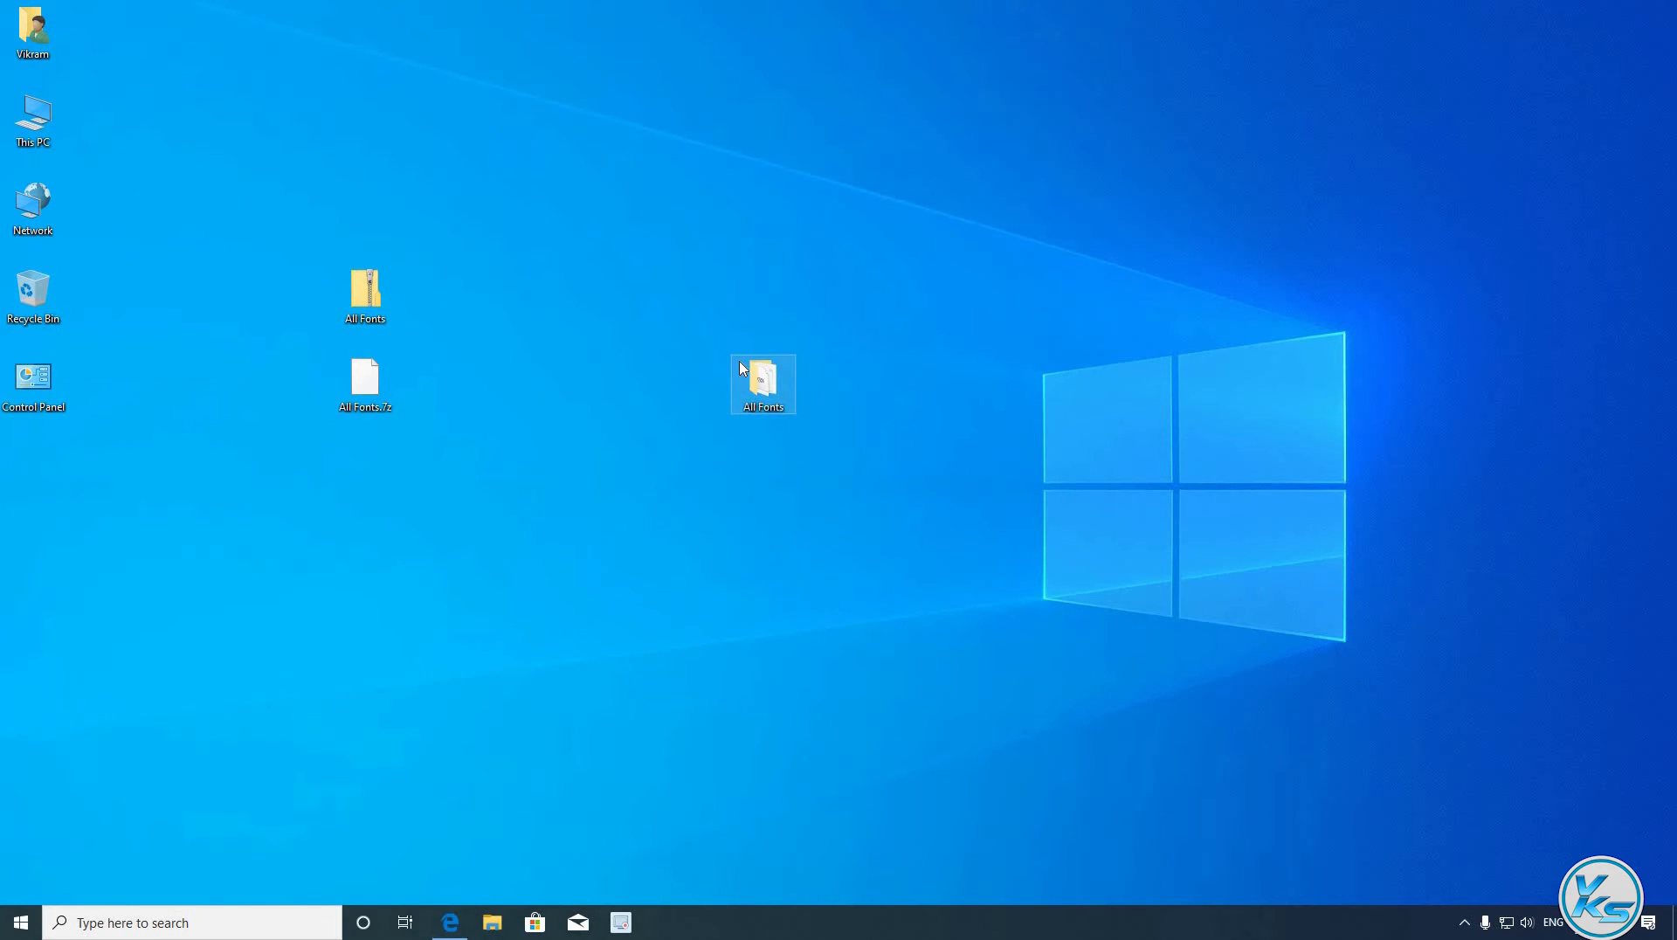
{"action": "double_click", "coordinate": [786, 371]}
{"action": "left_click_drag", "start_coordinate": [272, 209], "coordinate": [365, 472]}
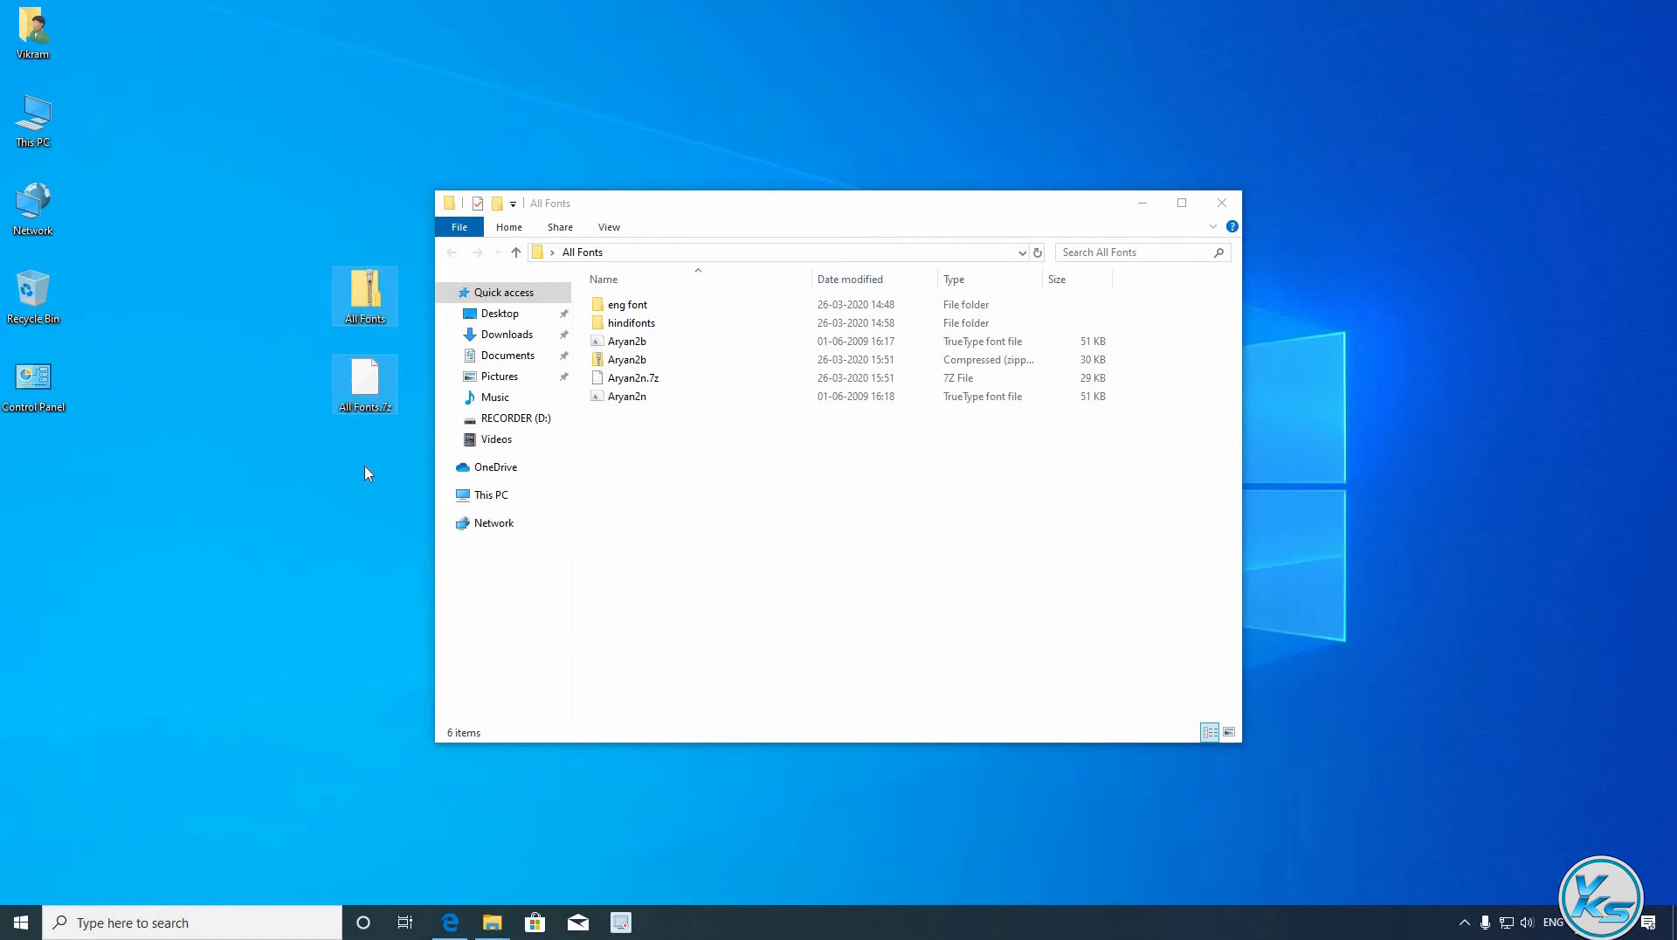
- Permanently delete both desktop archives and the loose Aryan2n and Aryan2b font files
{"action": "key", "text": "shift+Delete"}
{"action": "key", "text": "Return"}
{"action": "left_click", "coordinate": [643, 395]}
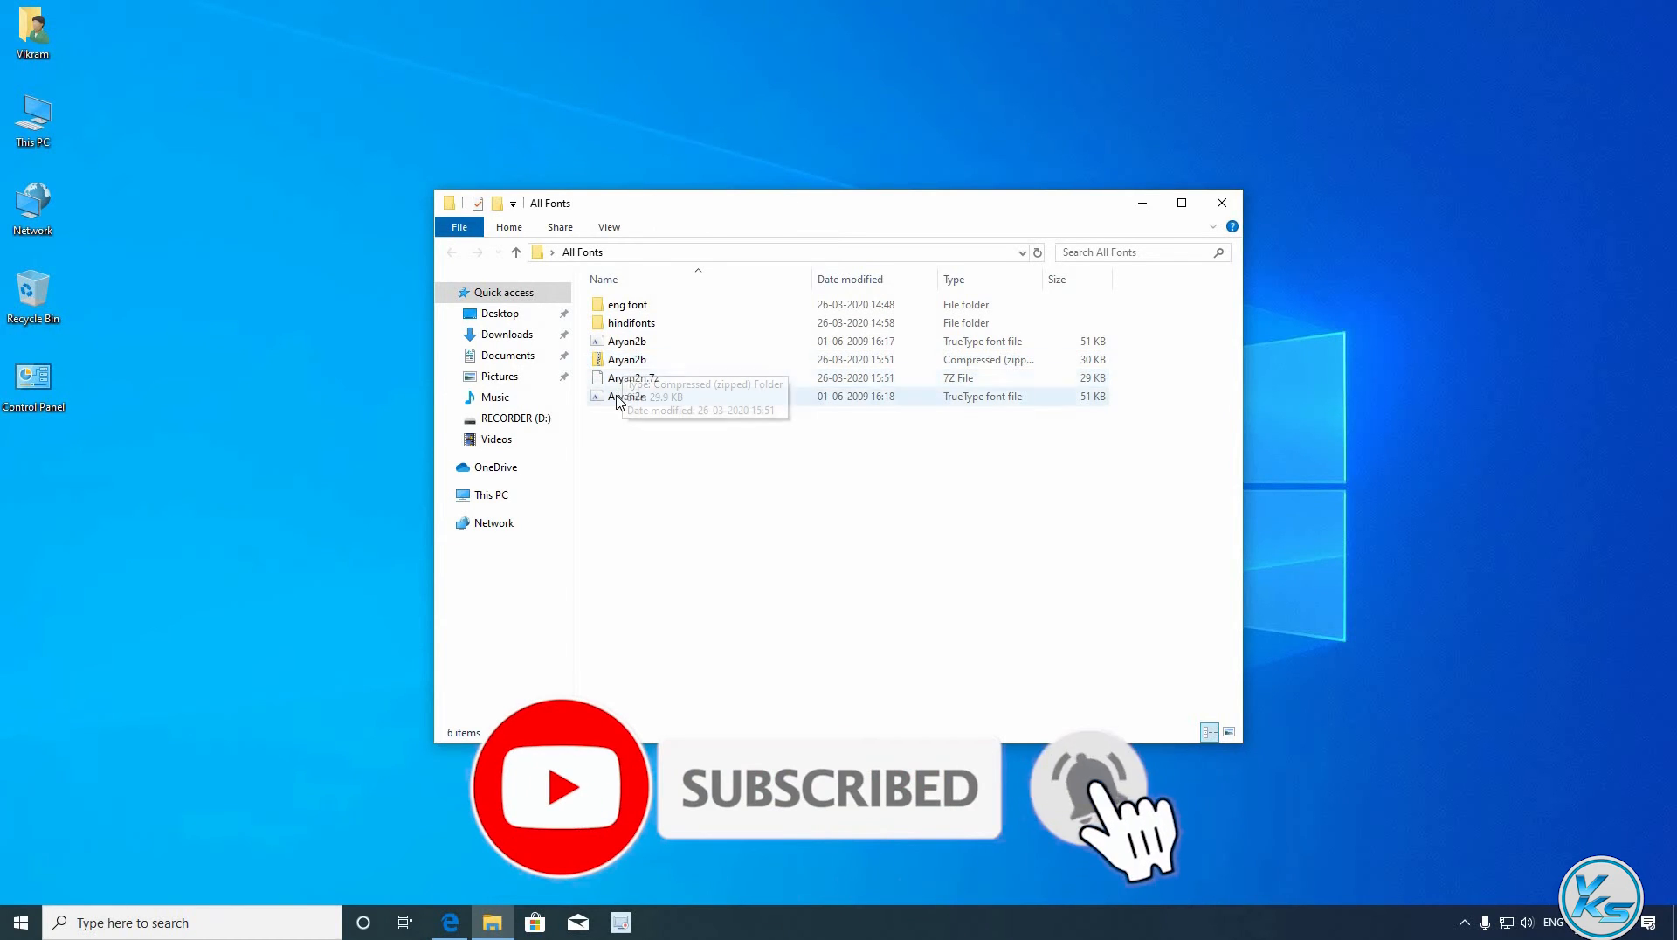
{"action": "left_click", "coordinate": [618, 396]}
{"action": "left_click", "coordinate": [637, 344], "text": "ctrl"}
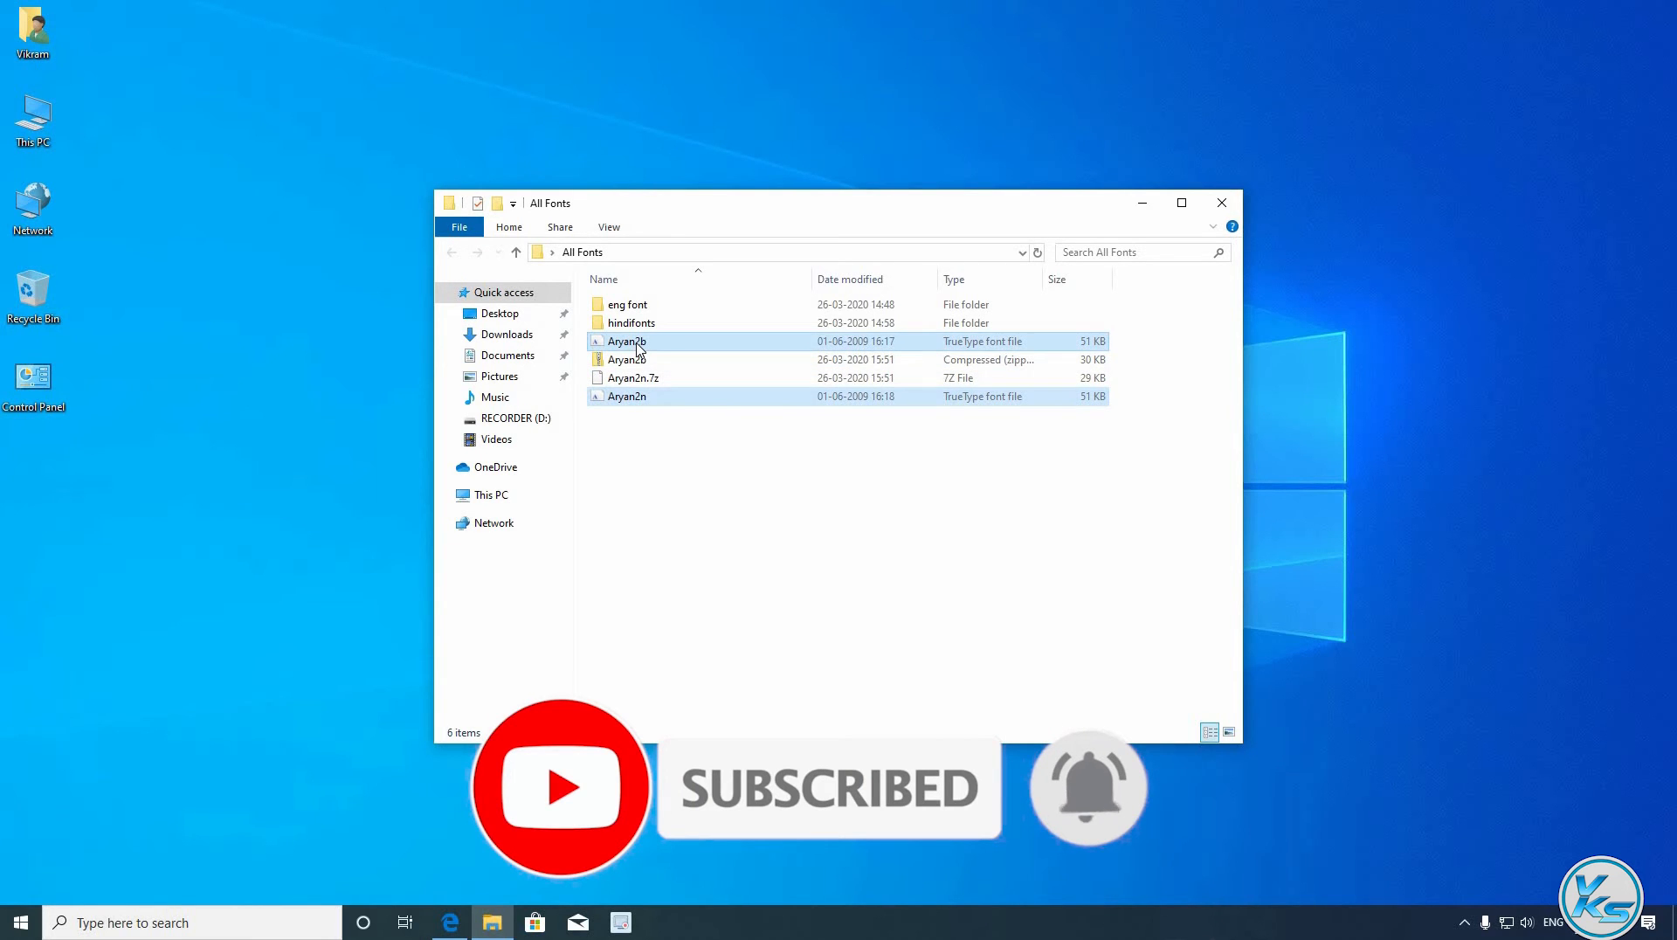
{"action": "key", "text": "shift+Delete"}
{"action": "key", "text": "Return"}
- Extract the Aryan2b zip here into All Fonts, re-extracting with Yes to All replacement
{"action": "right_click", "coordinate": [630, 347]}
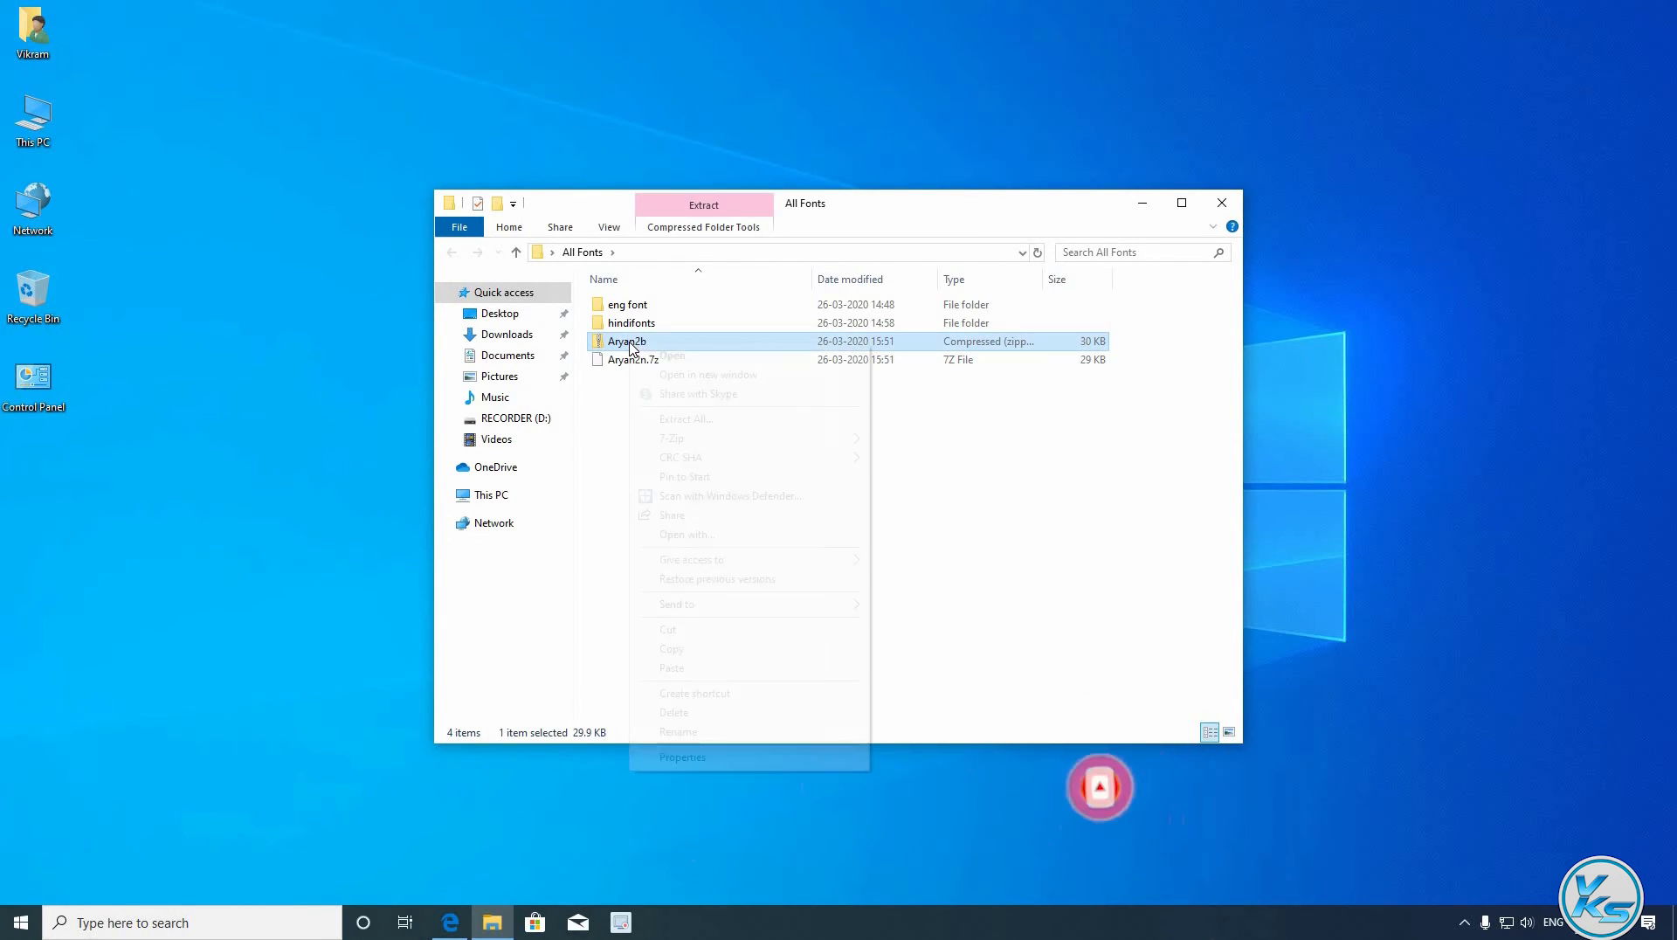
{"action": "mouse_move", "coordinate": [717, 442]}
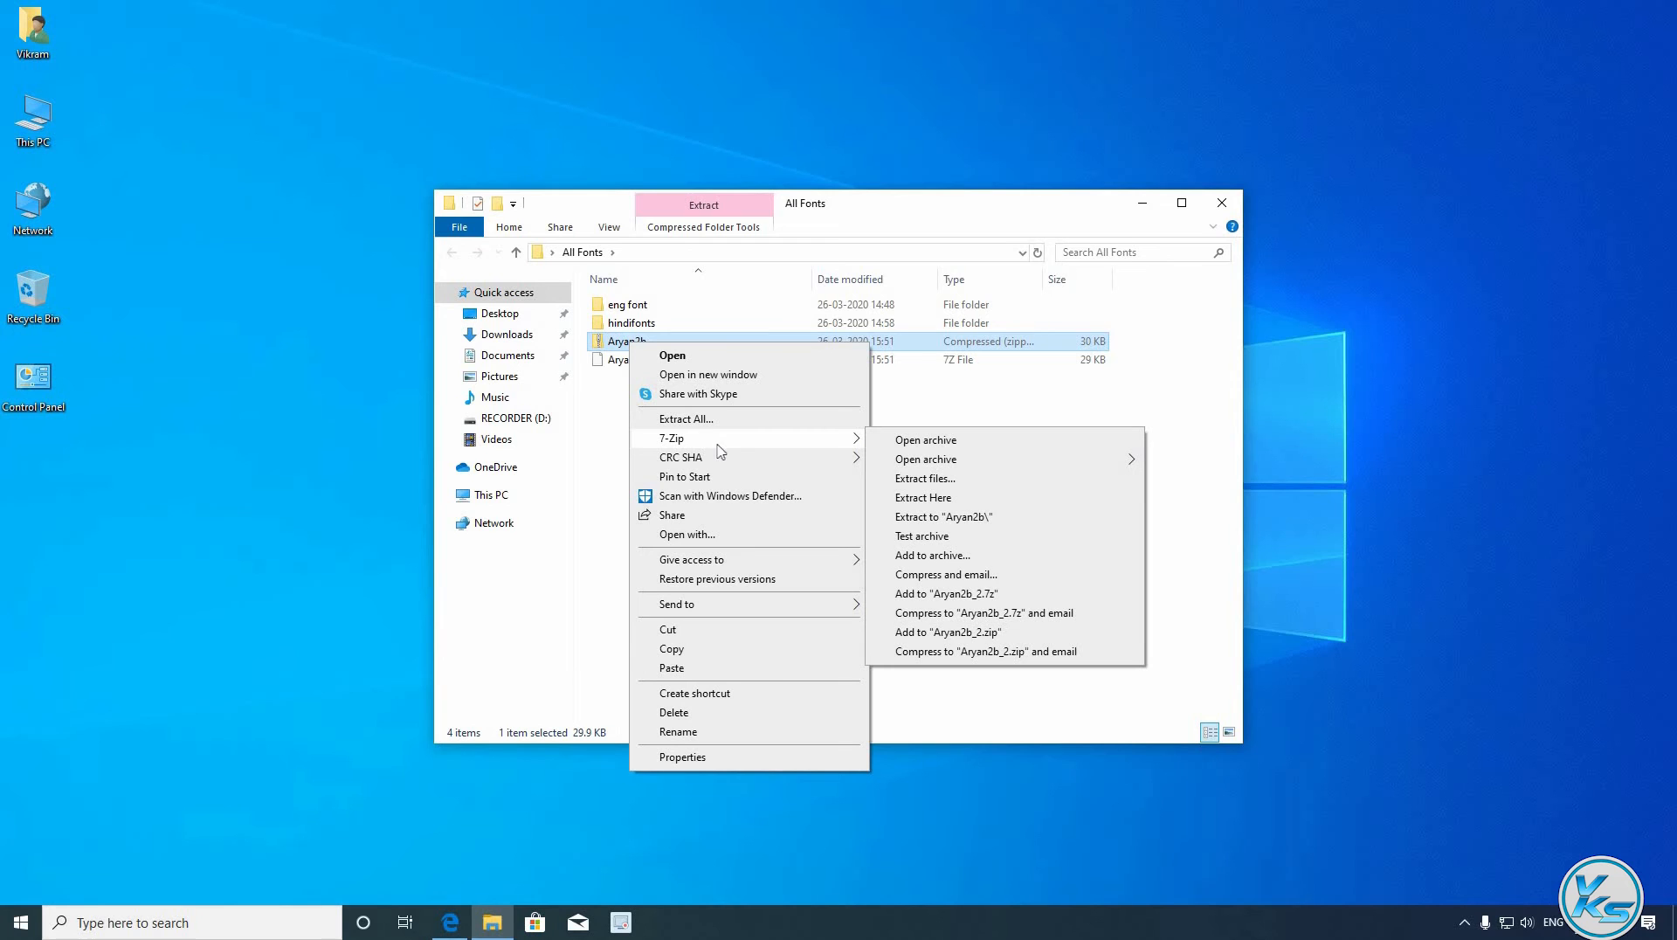
{"action": "left_click", "coordinate": [940, 501]}
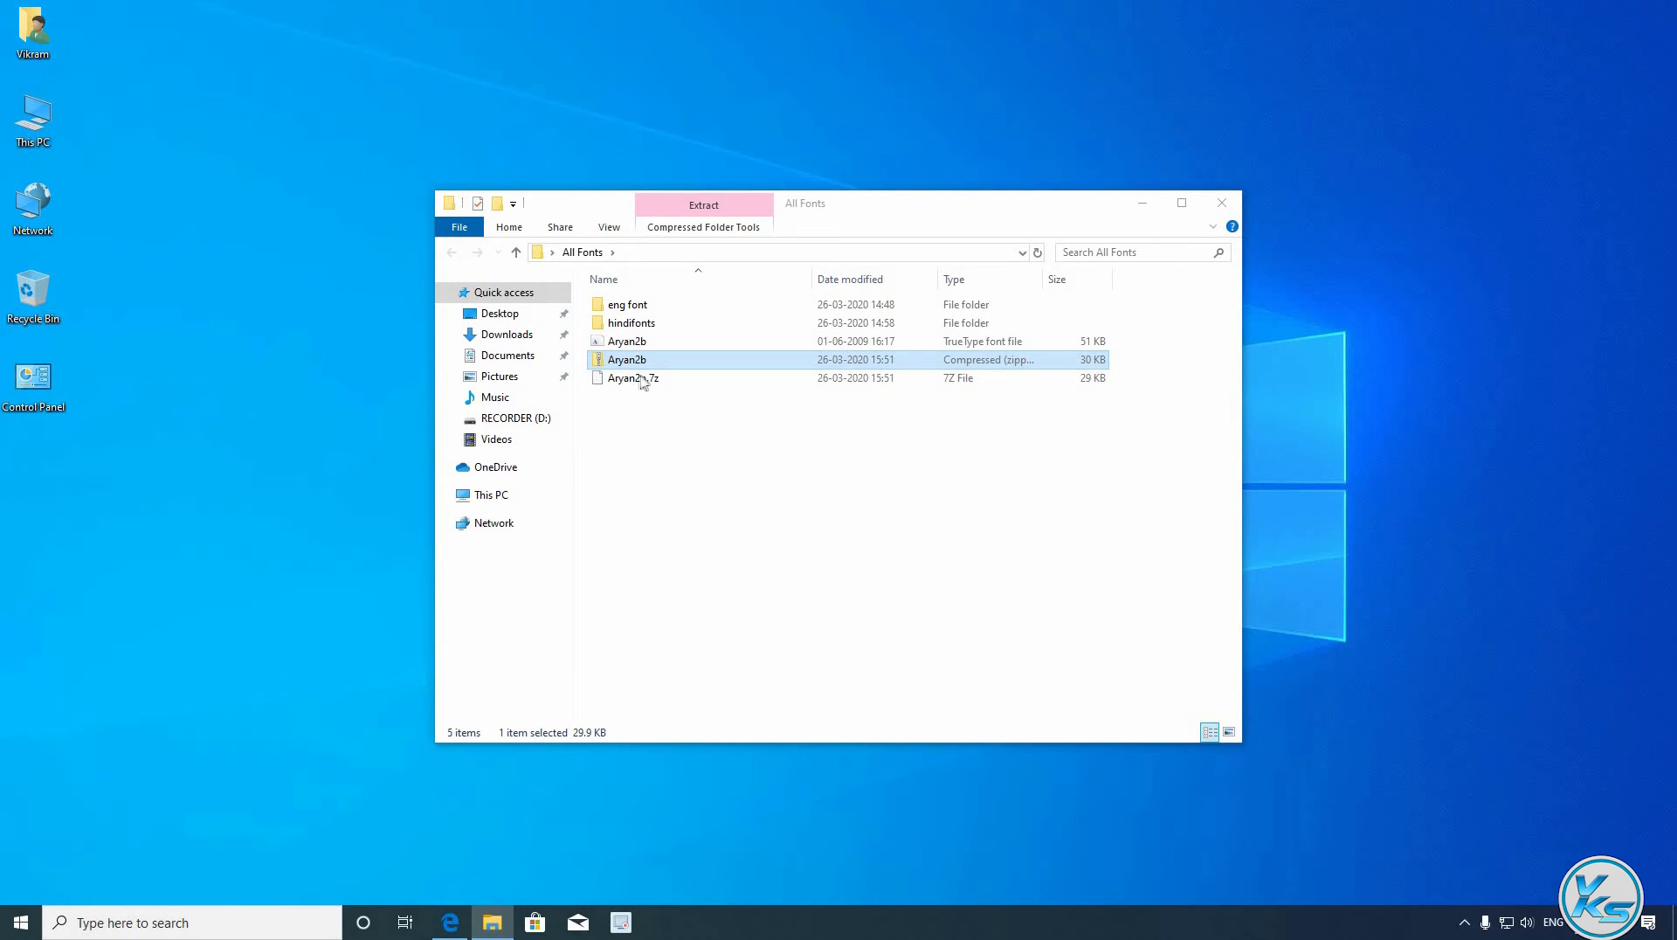
{"action": "right_click", "coordinate": [619, 362]}
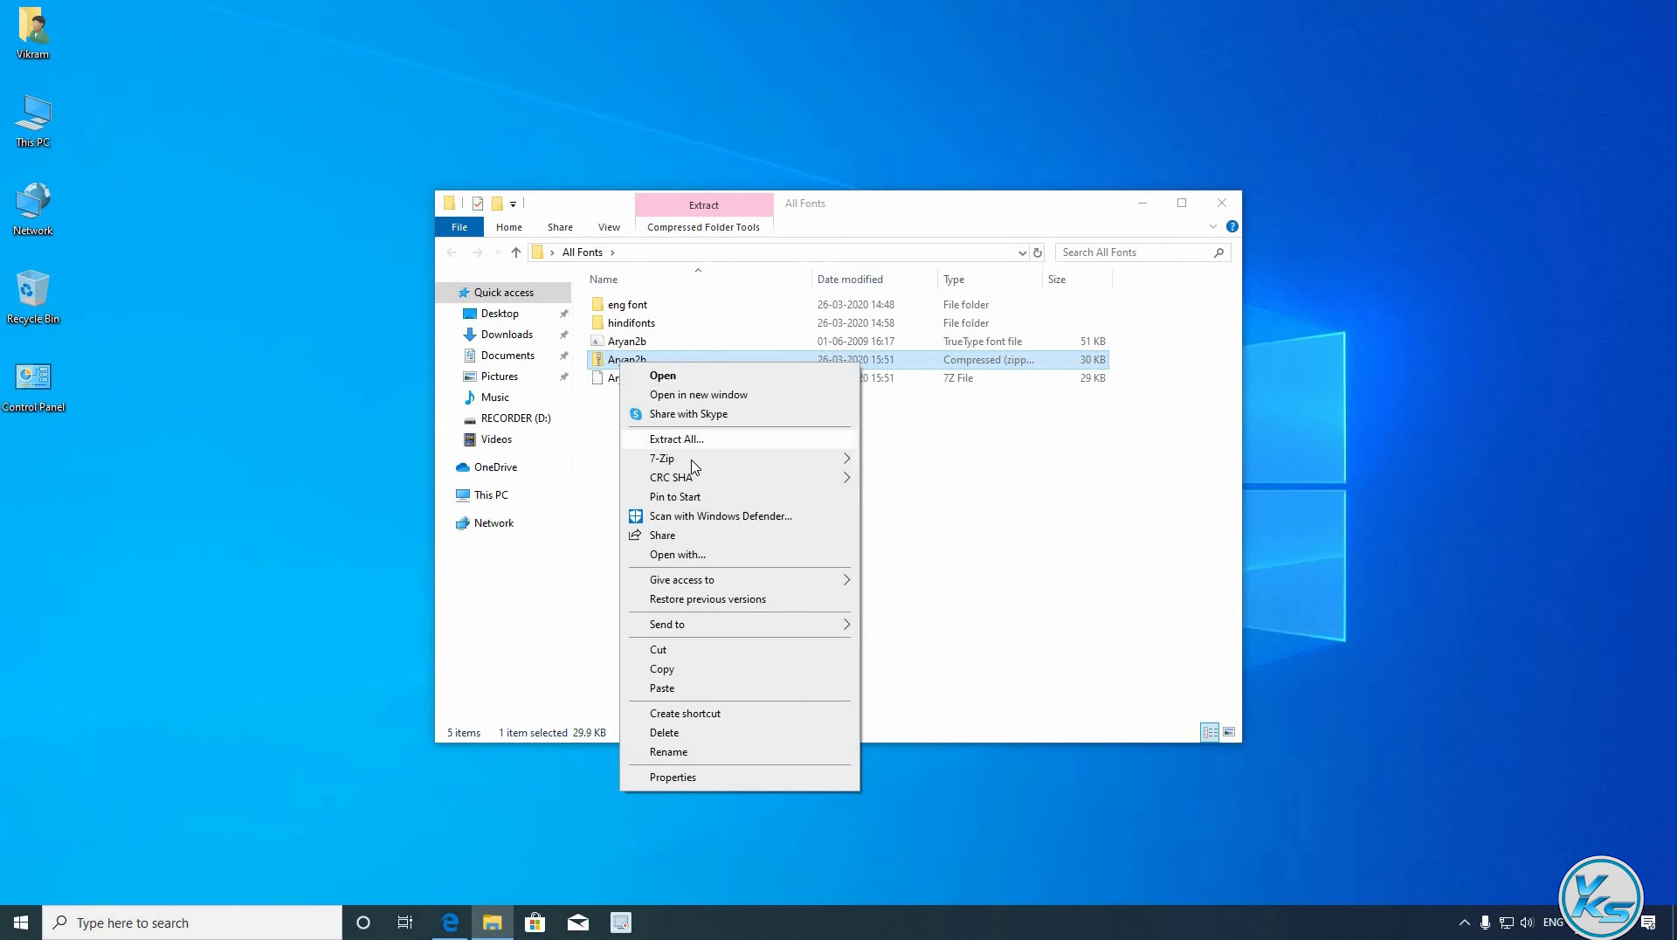
{"action": "mouse_move", "coordinate": [692, 459]}
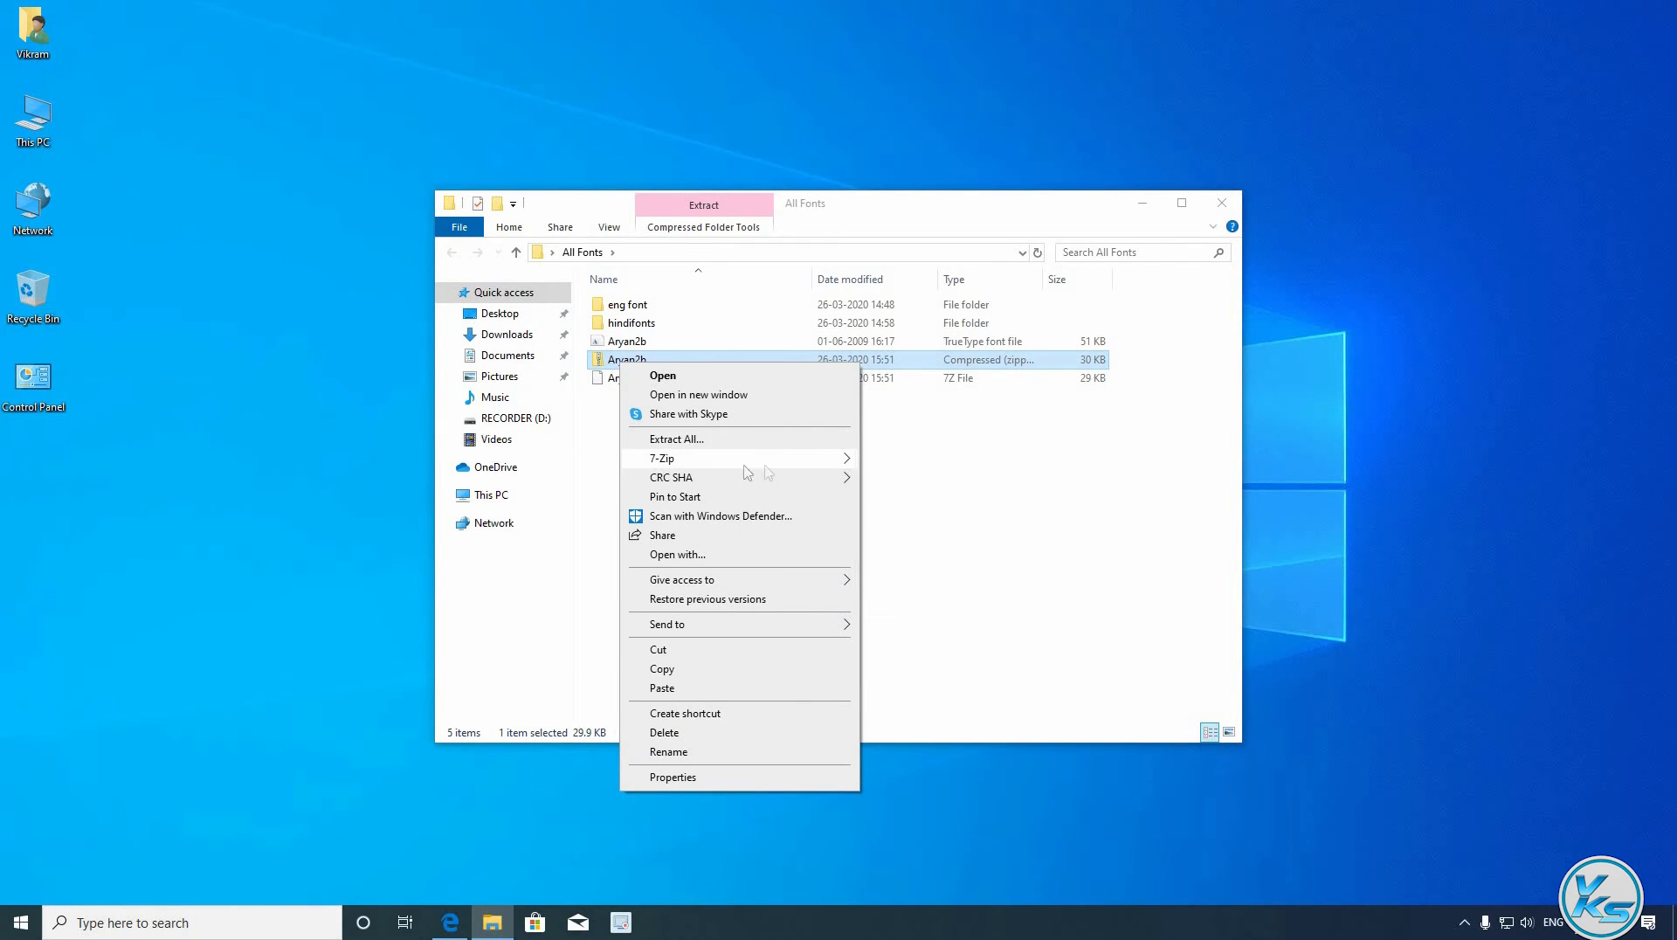
{"action": "left_click", "coordinate": [913, 517]}
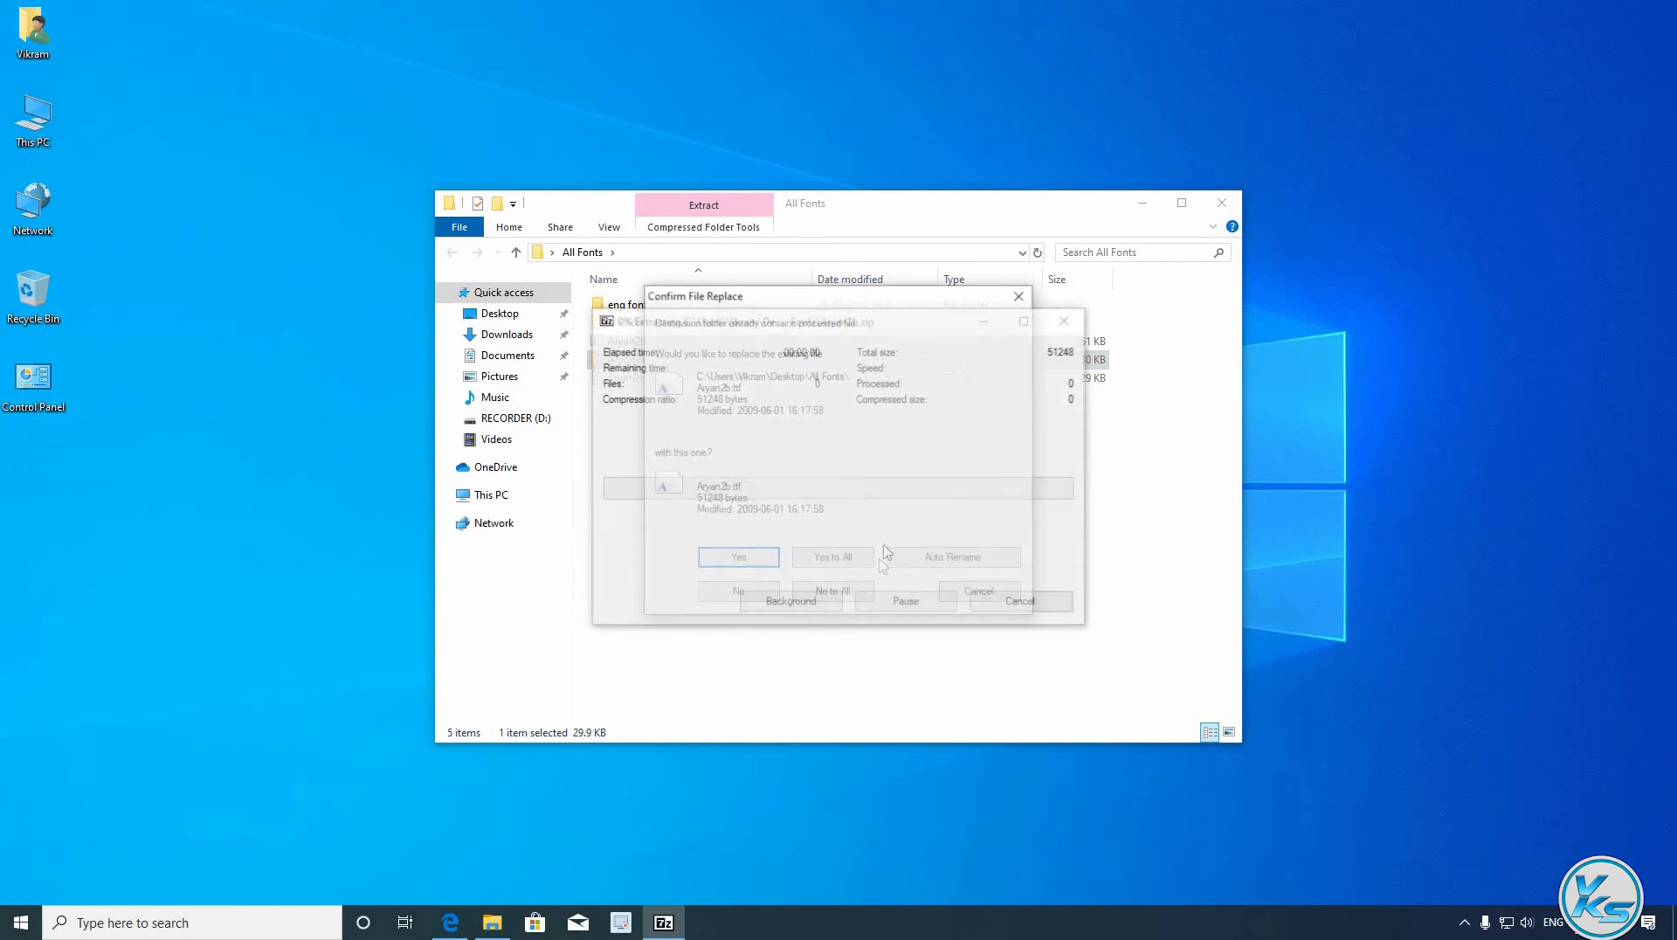
{"action": "left_click", "coordinate": [837, 559]}
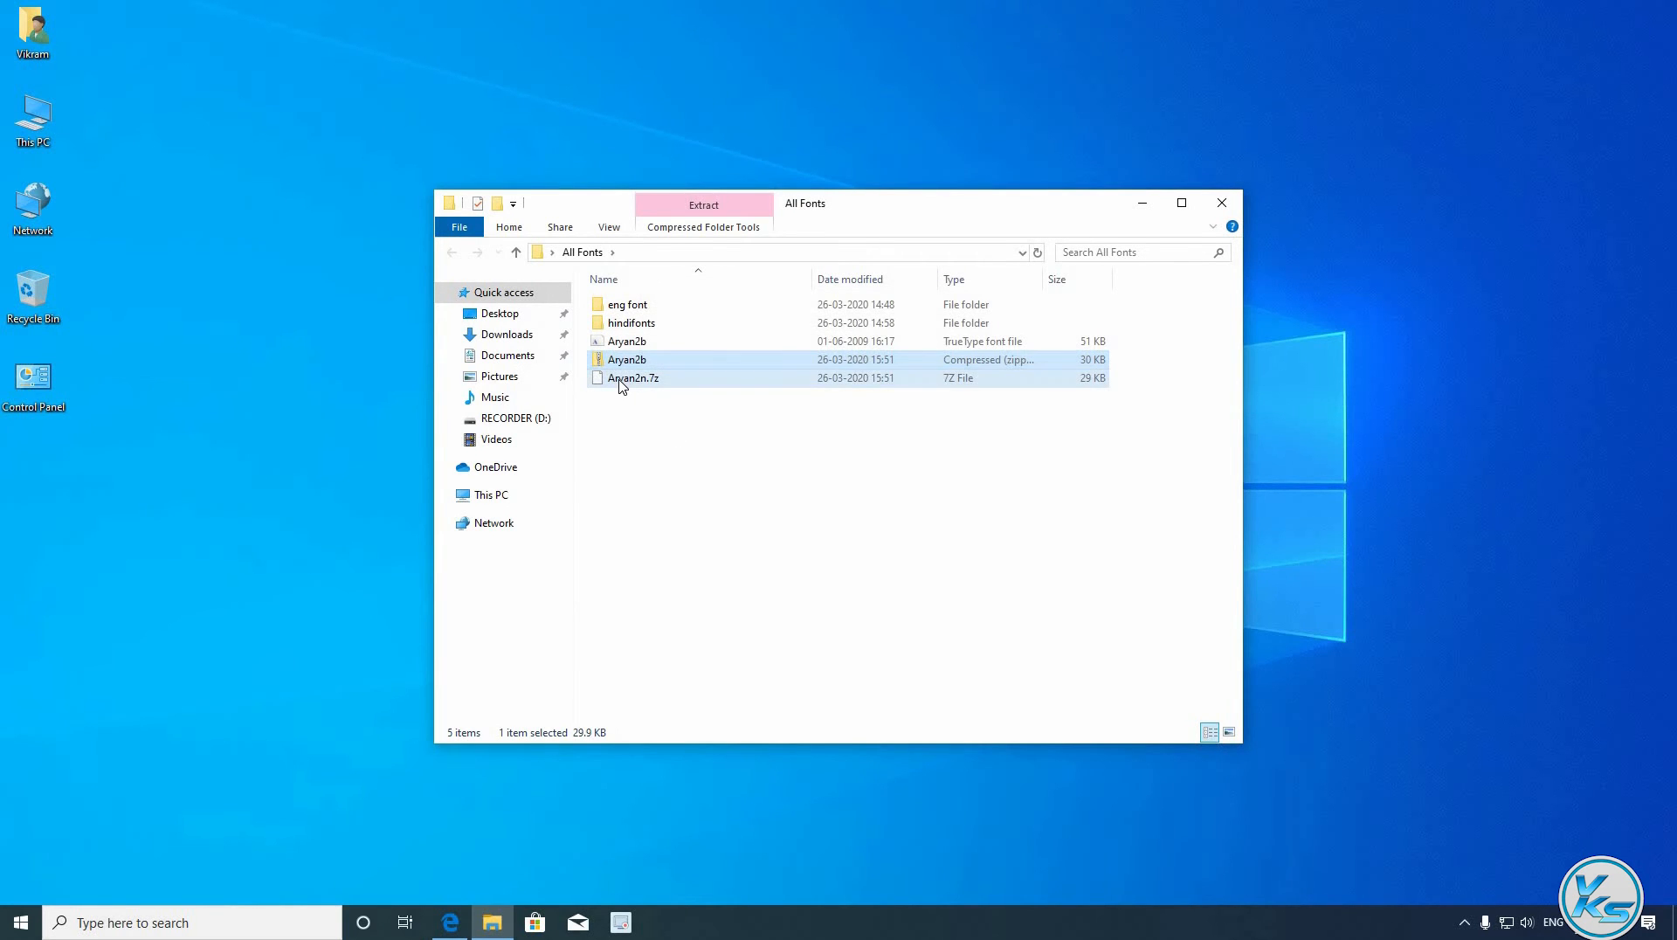
- Extract Aryan2n.7z into its own Aryan2n folder and look inside it
{"action": "right_click", "coordinate": [622, 385]}
{"action": "mouse_move", "coordinate": [703, 432]}
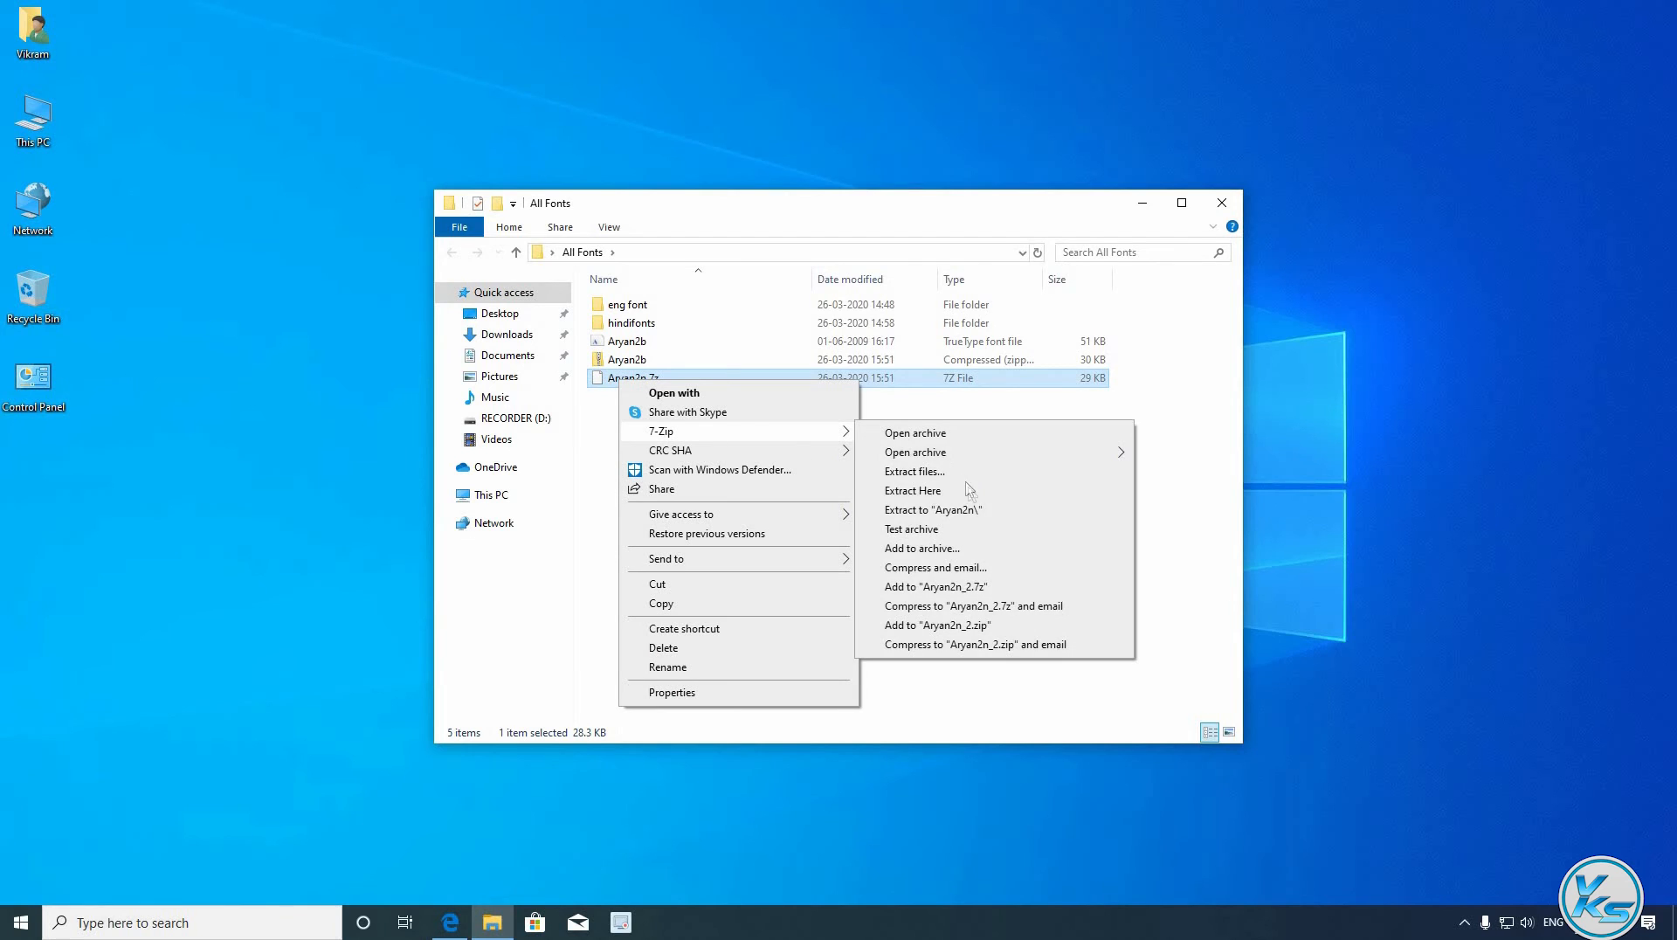
{"action": "left_click", "coordinate": [974, 512]}
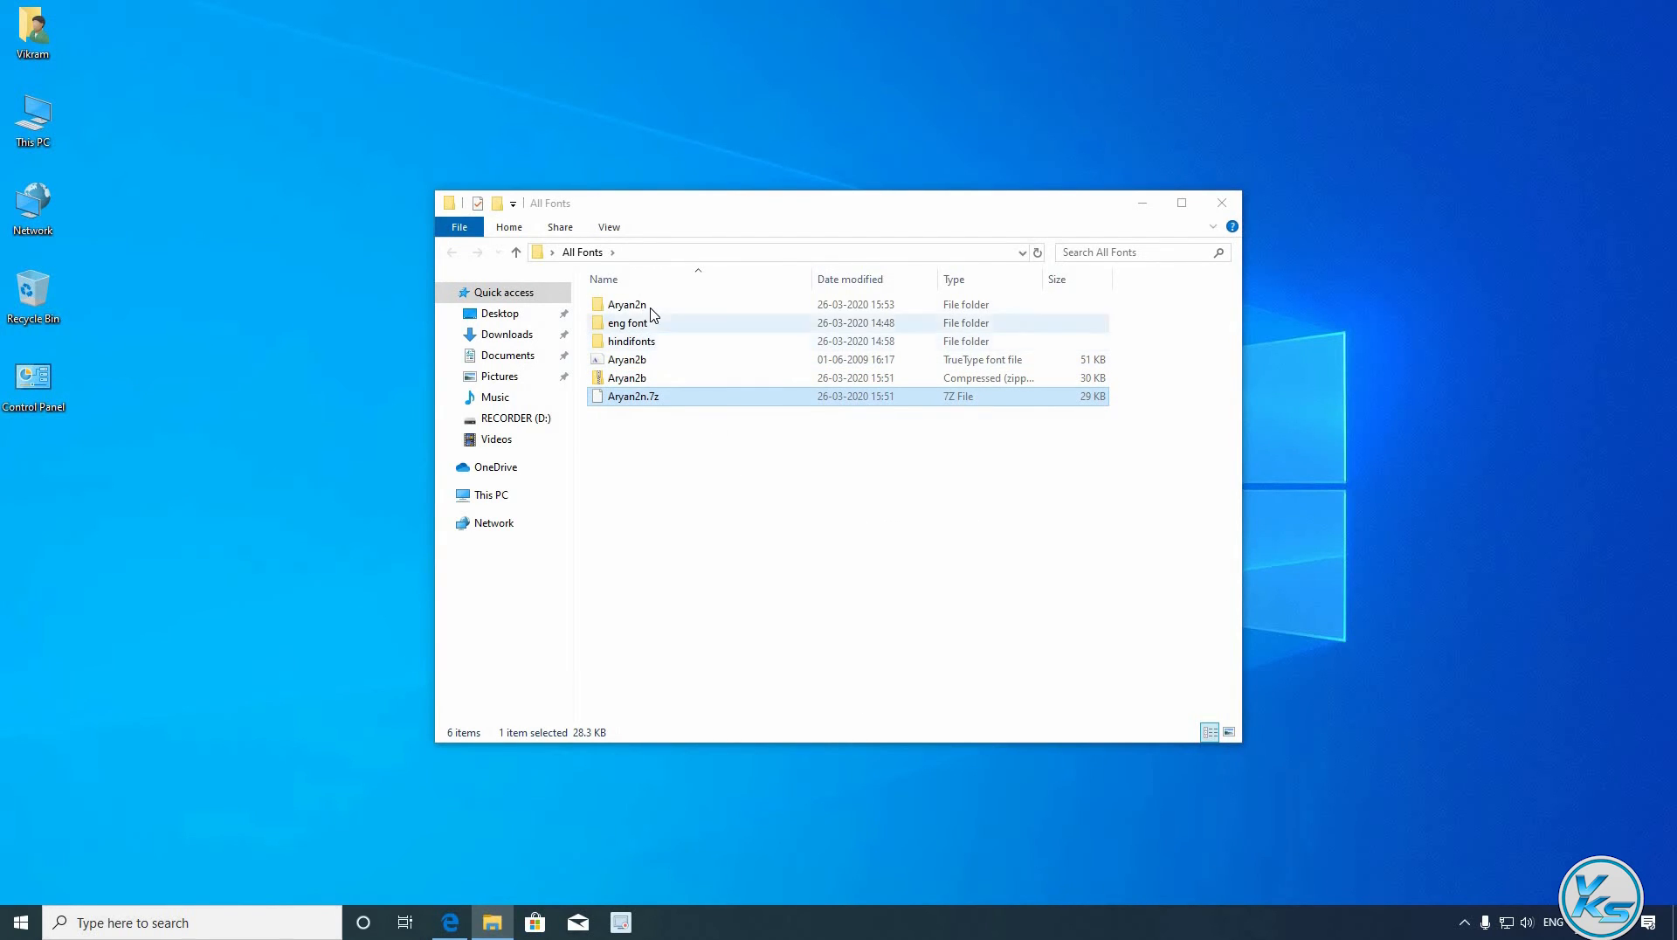
{"action": "double_click", "coordinate": [648, 307]}
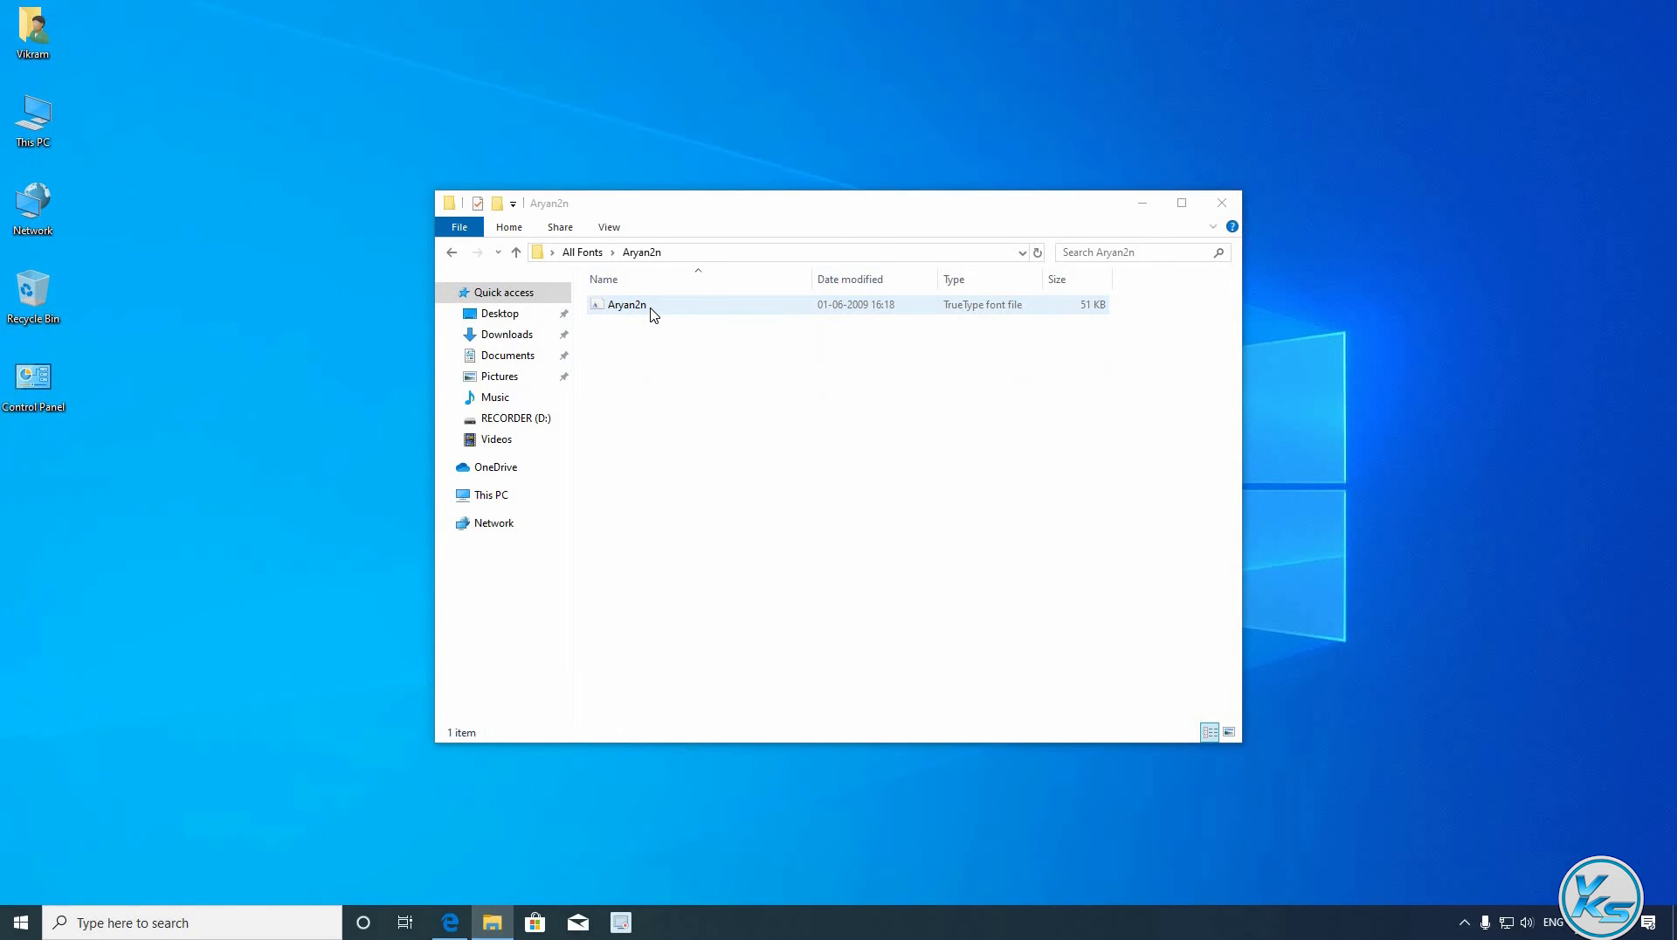
{"action": "key", "text": "alt+Left"}
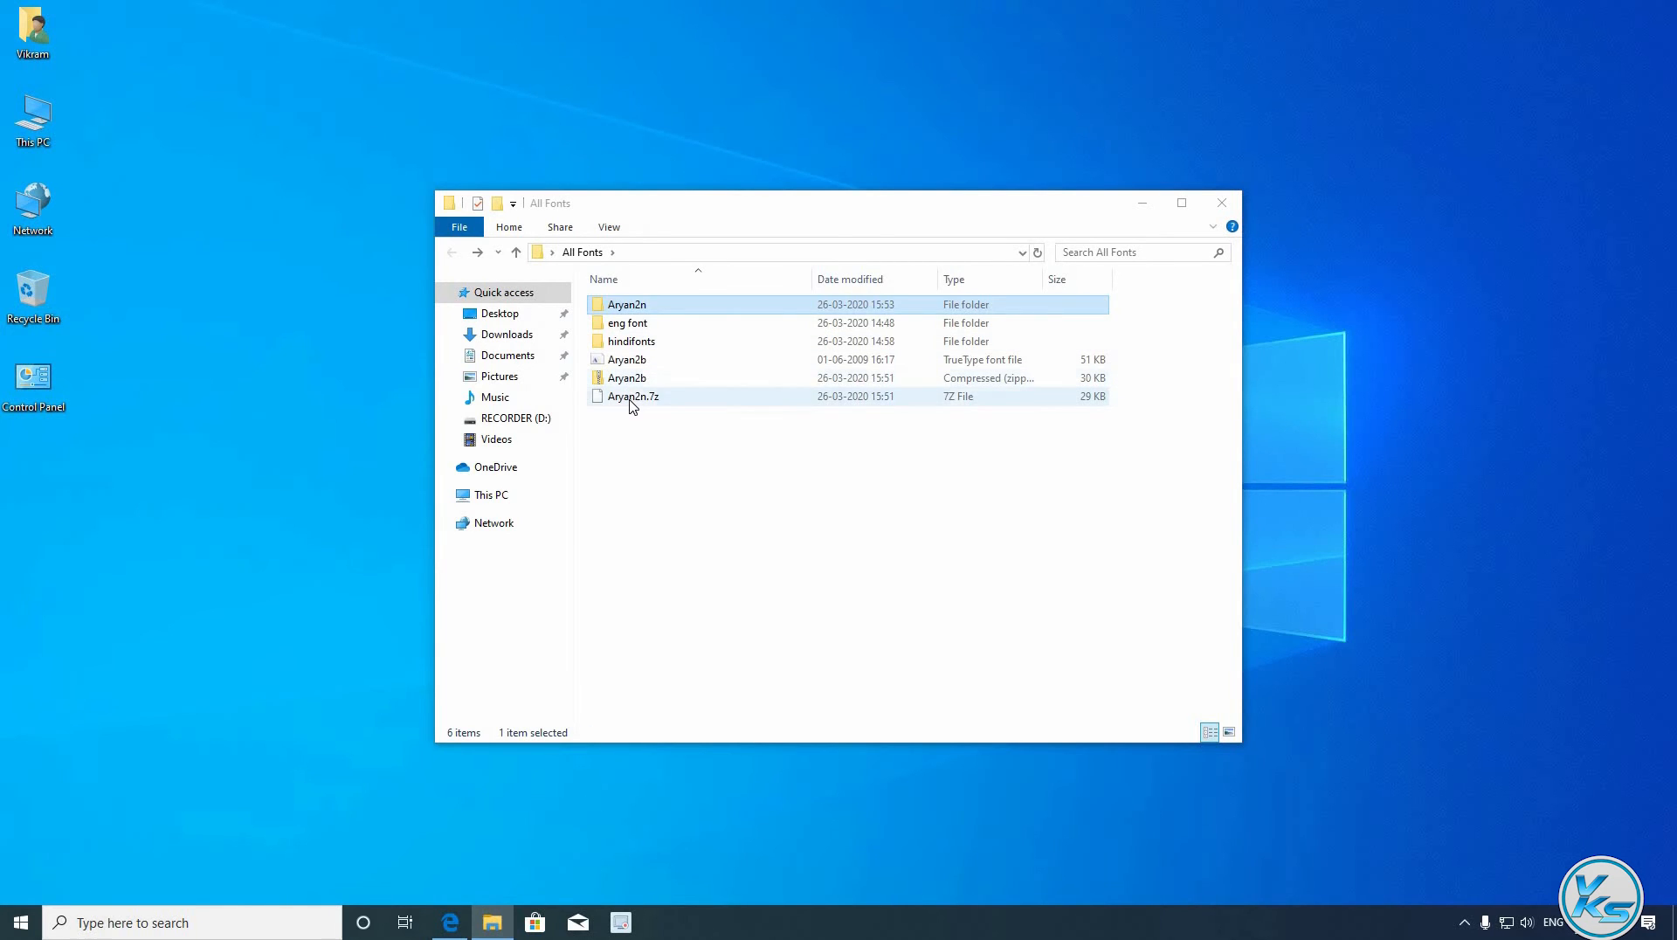
- Extract Aryan2n.7z directly into All Fonts, then select the Aryan2n folder and Aryan2b zip
{"action": "right_click", "coordinate": [630, 400]}
{"action": "mouse_move", "coordinate": [733, 451]}
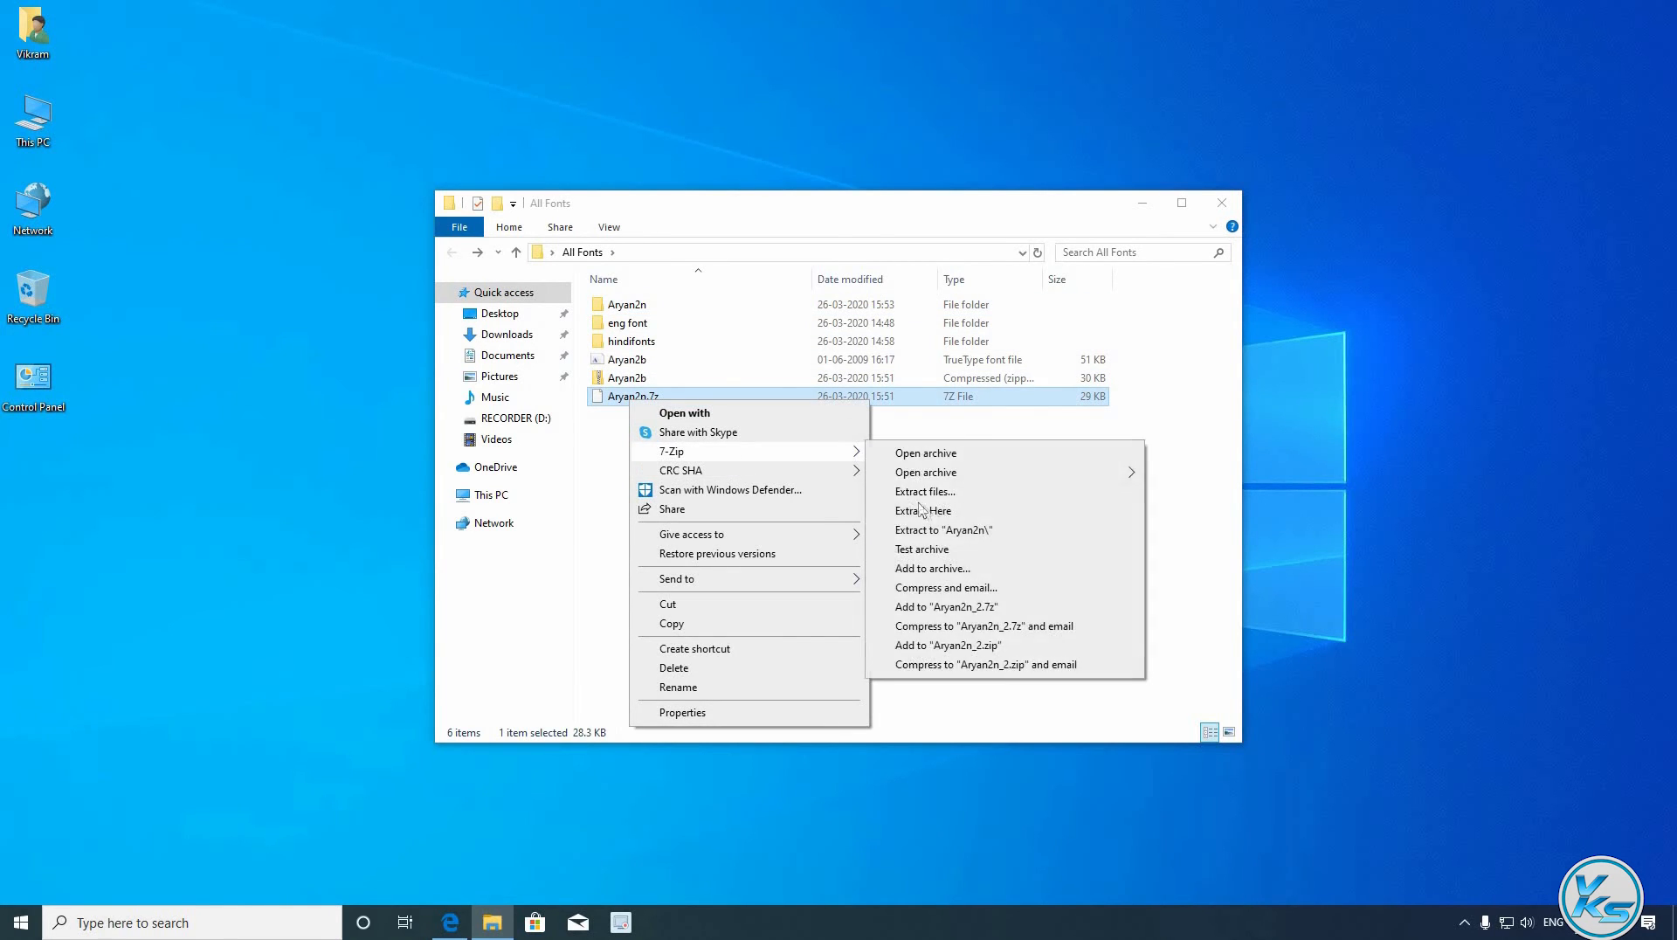
{"action": "left_click", "coordinate": [936, 513]}
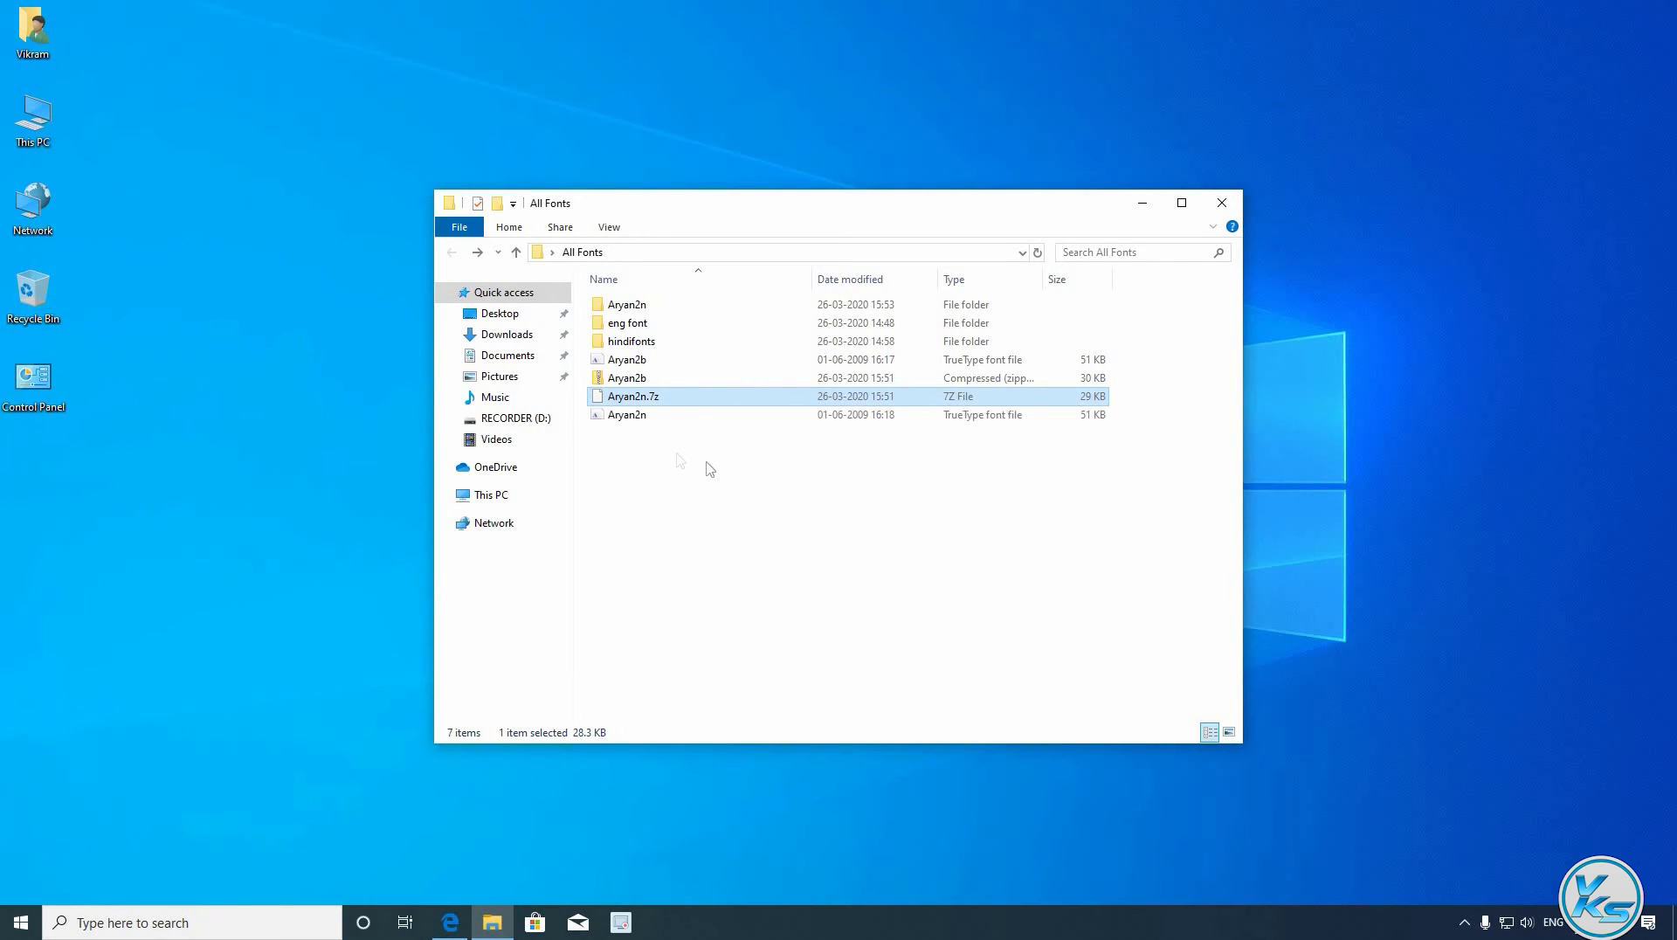
{"action": "left_click", "coordinate": [628, 305]}
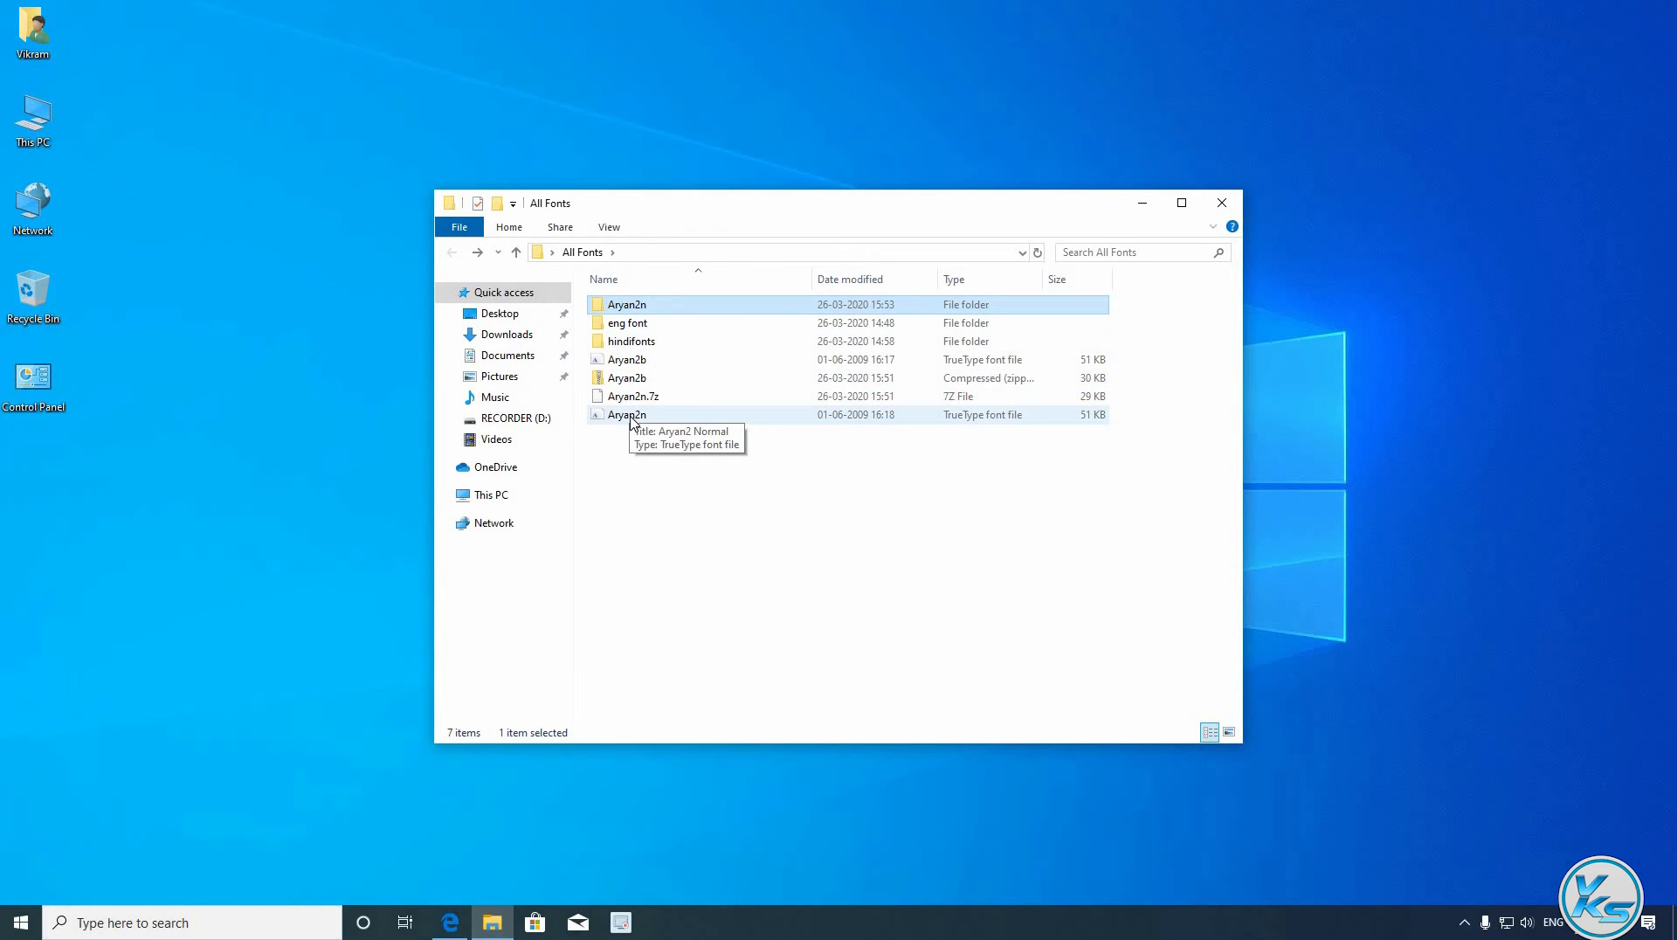
{"action": "left_click", "coordinate": [635, 379]}
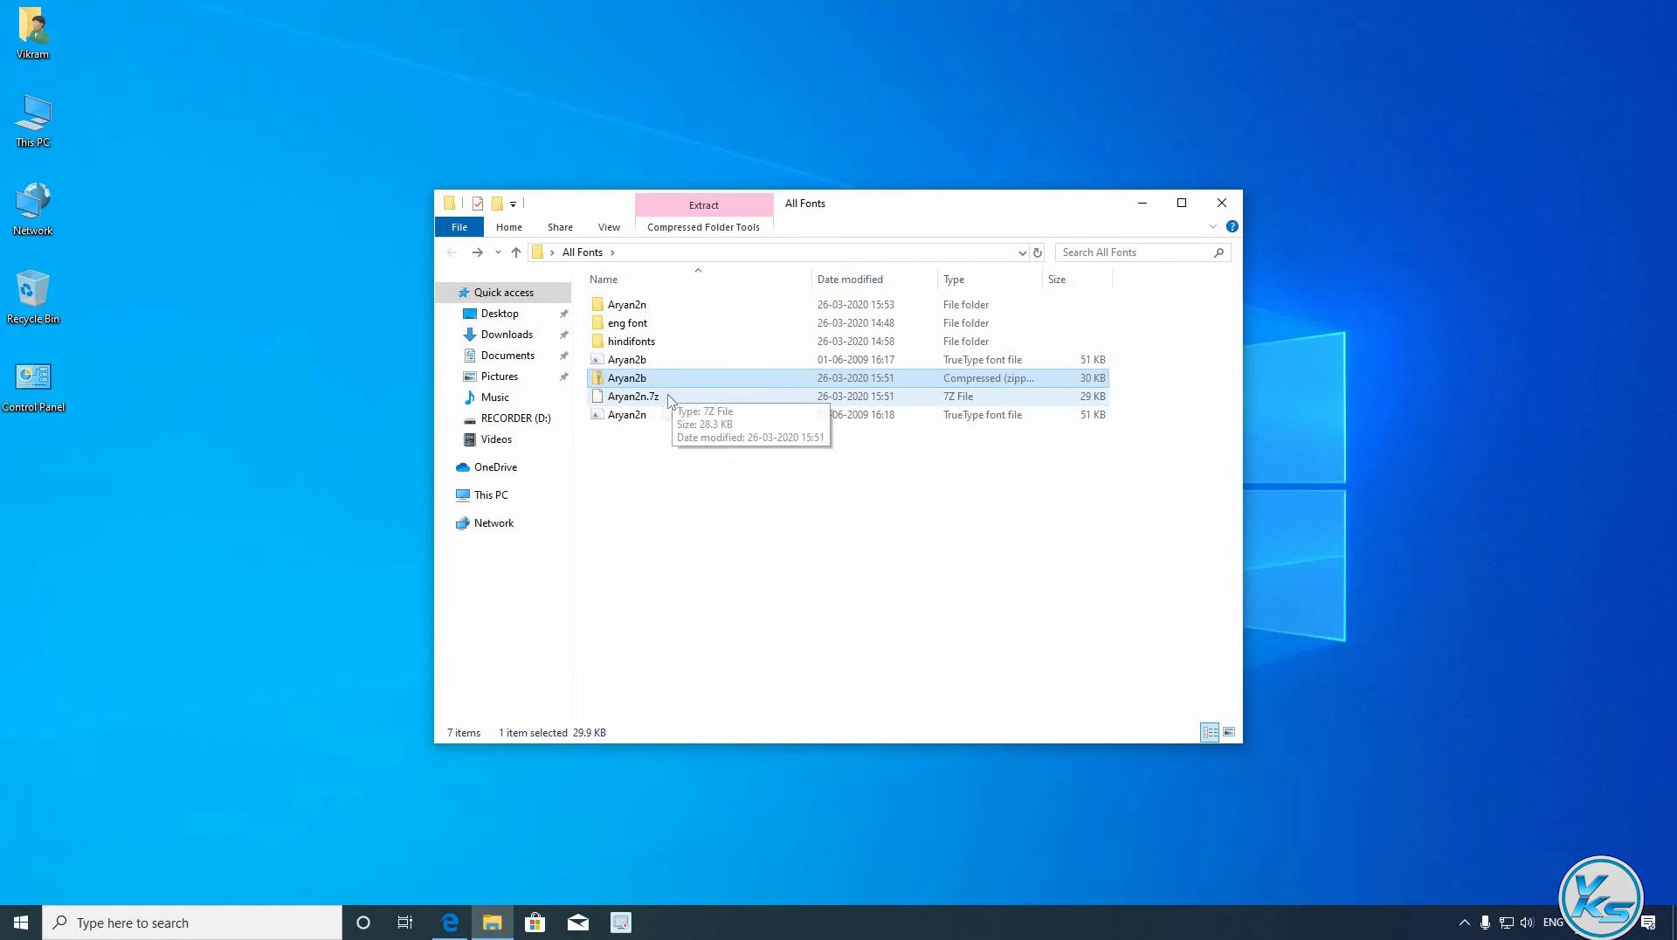
- Permanently delete the Aryan2b zip and Aryan2n.7z archives, then close the All Fonts window
{"action": "left_click", "coordinate": [670, 397], "text": "ctrl"}
{"action": "key", "text": "shift+Delete"}
{"action": "key", "text": "Return"}
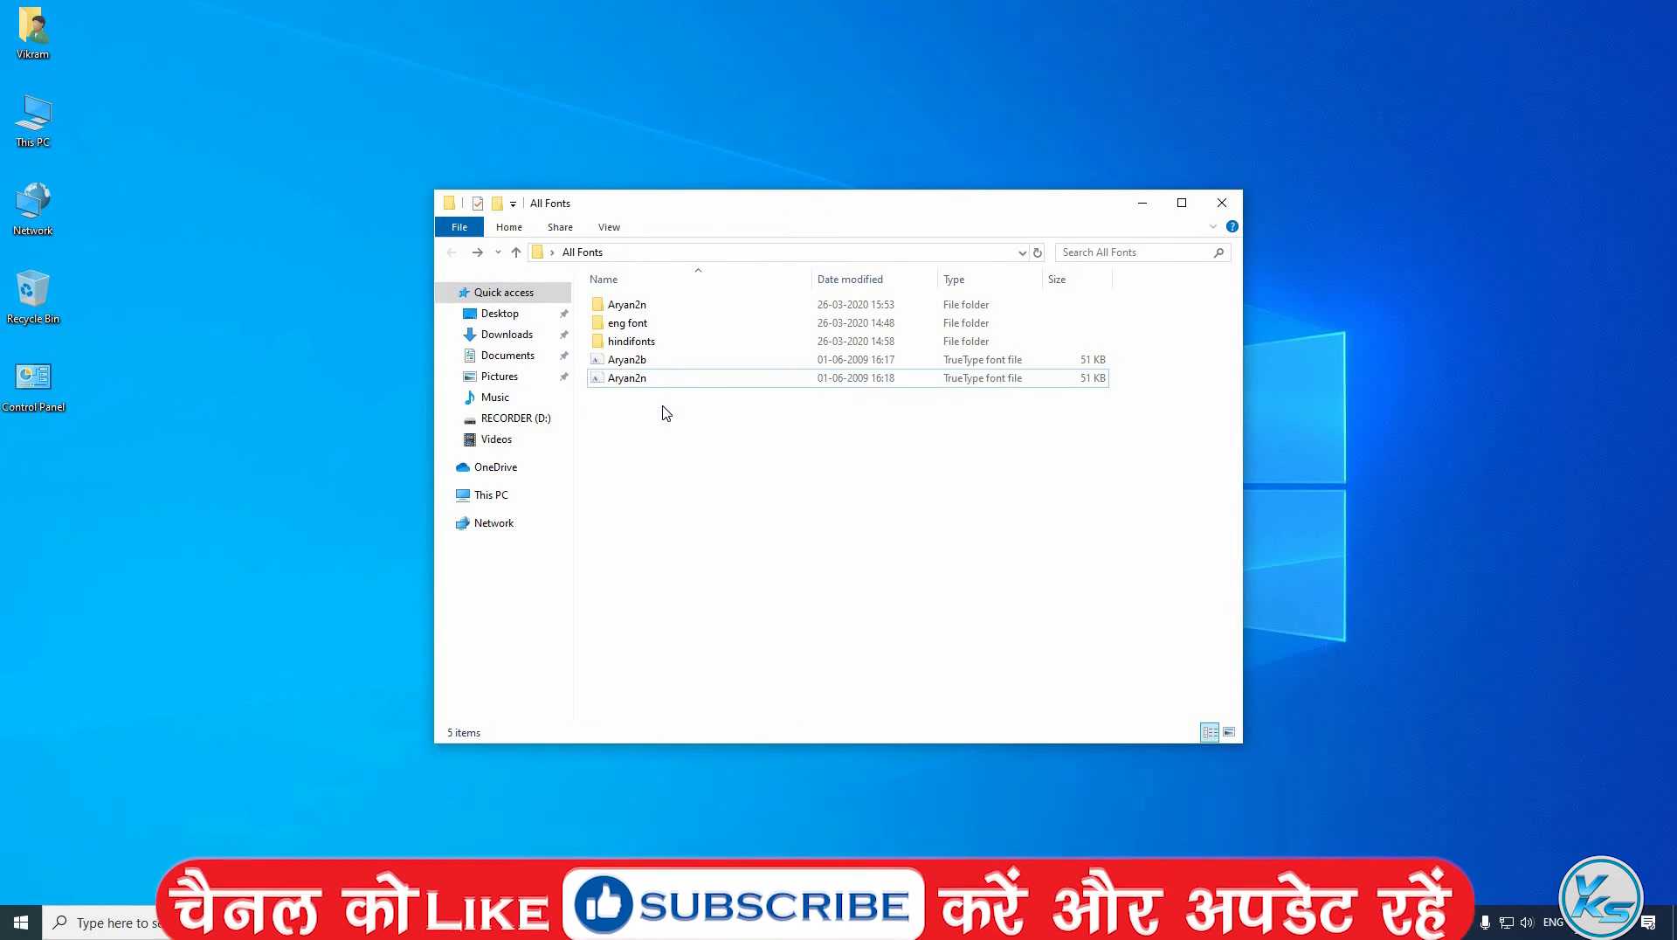
{"action": "left_click", "coordinate": [1222, 203]}
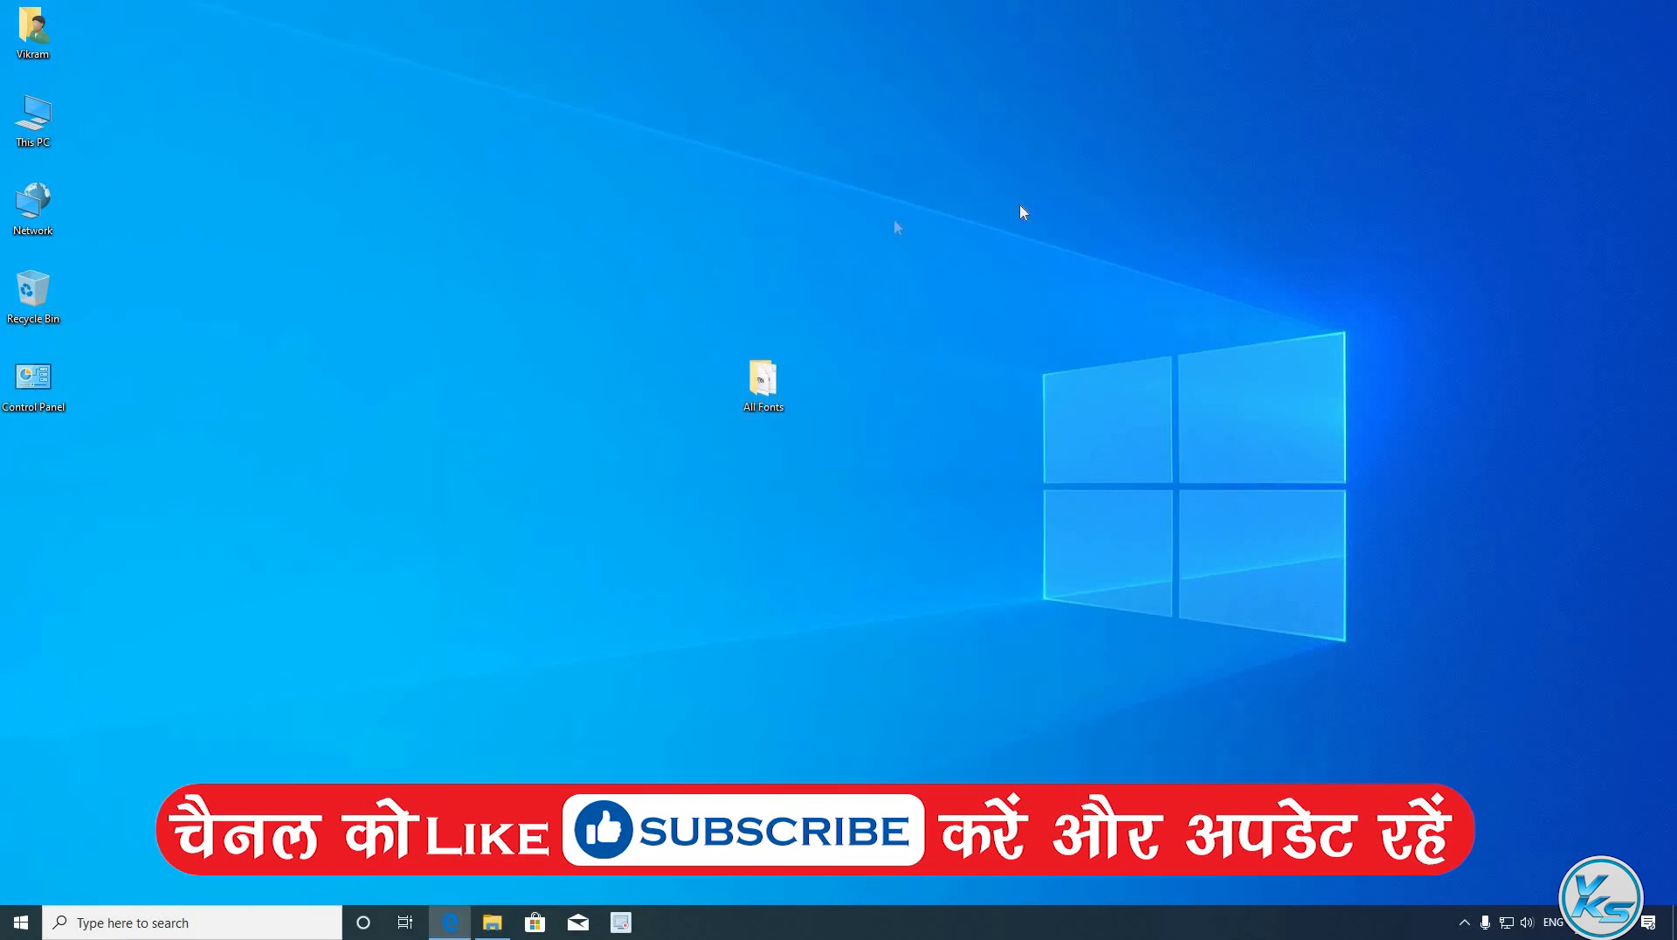
- Open Add to archive settings for the All Fonts folder and begin typing the archive password
{"action": "right_click", "coordinate": [757, 381]}
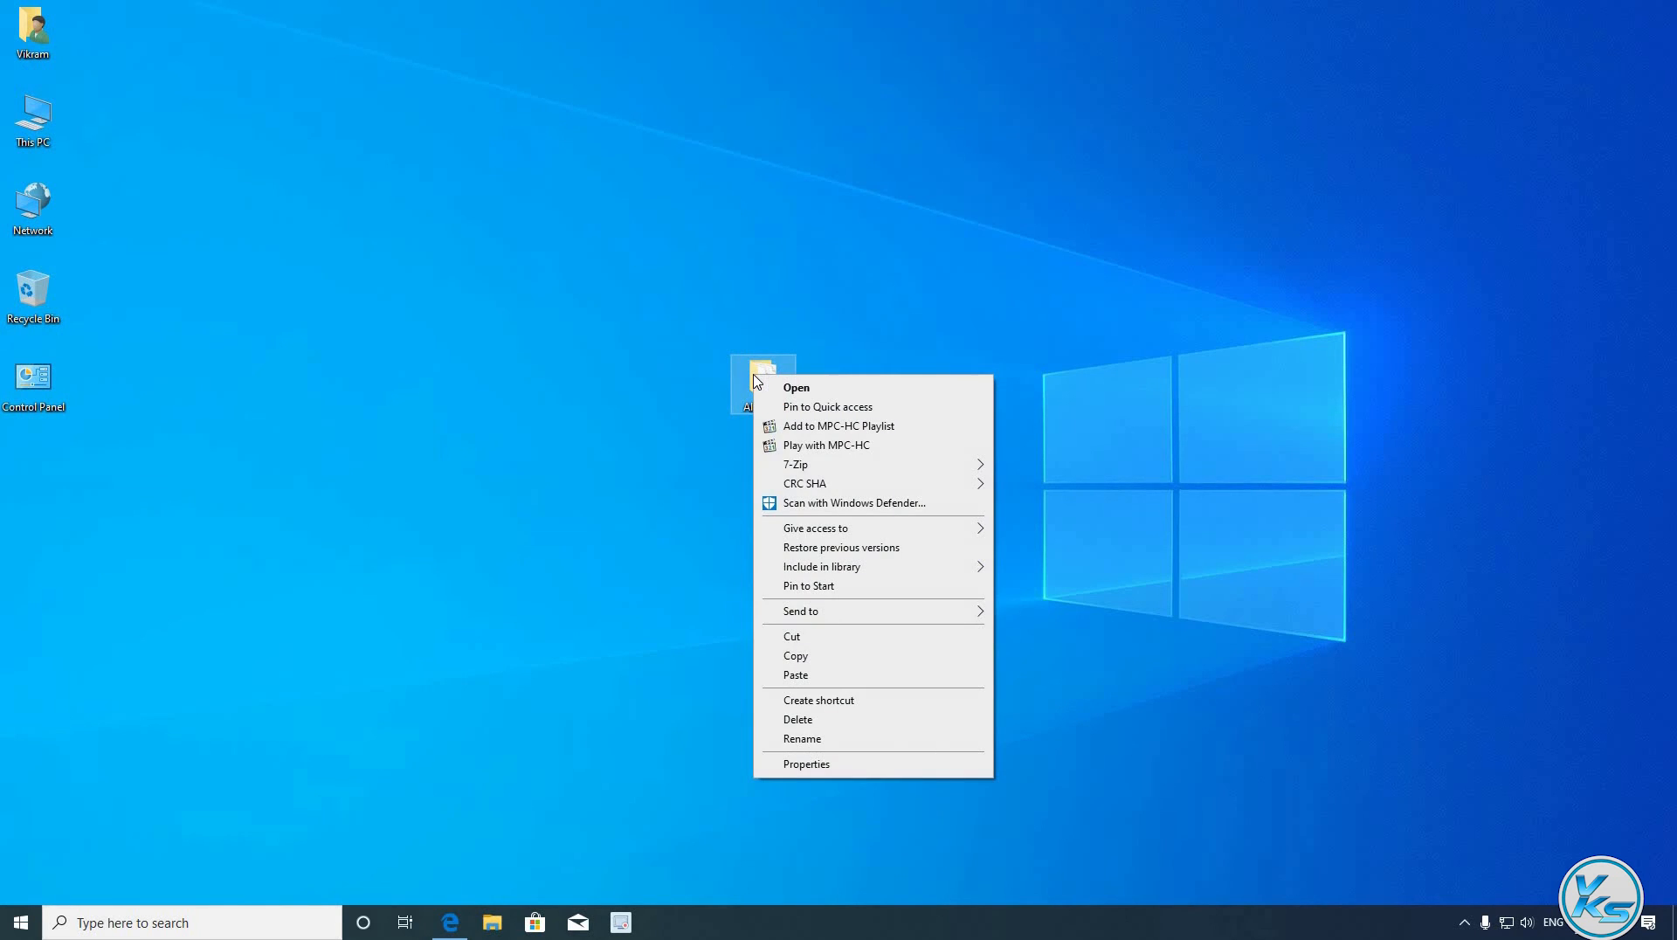
{"action": "mouse_move", "coordinate": [804, 476]}
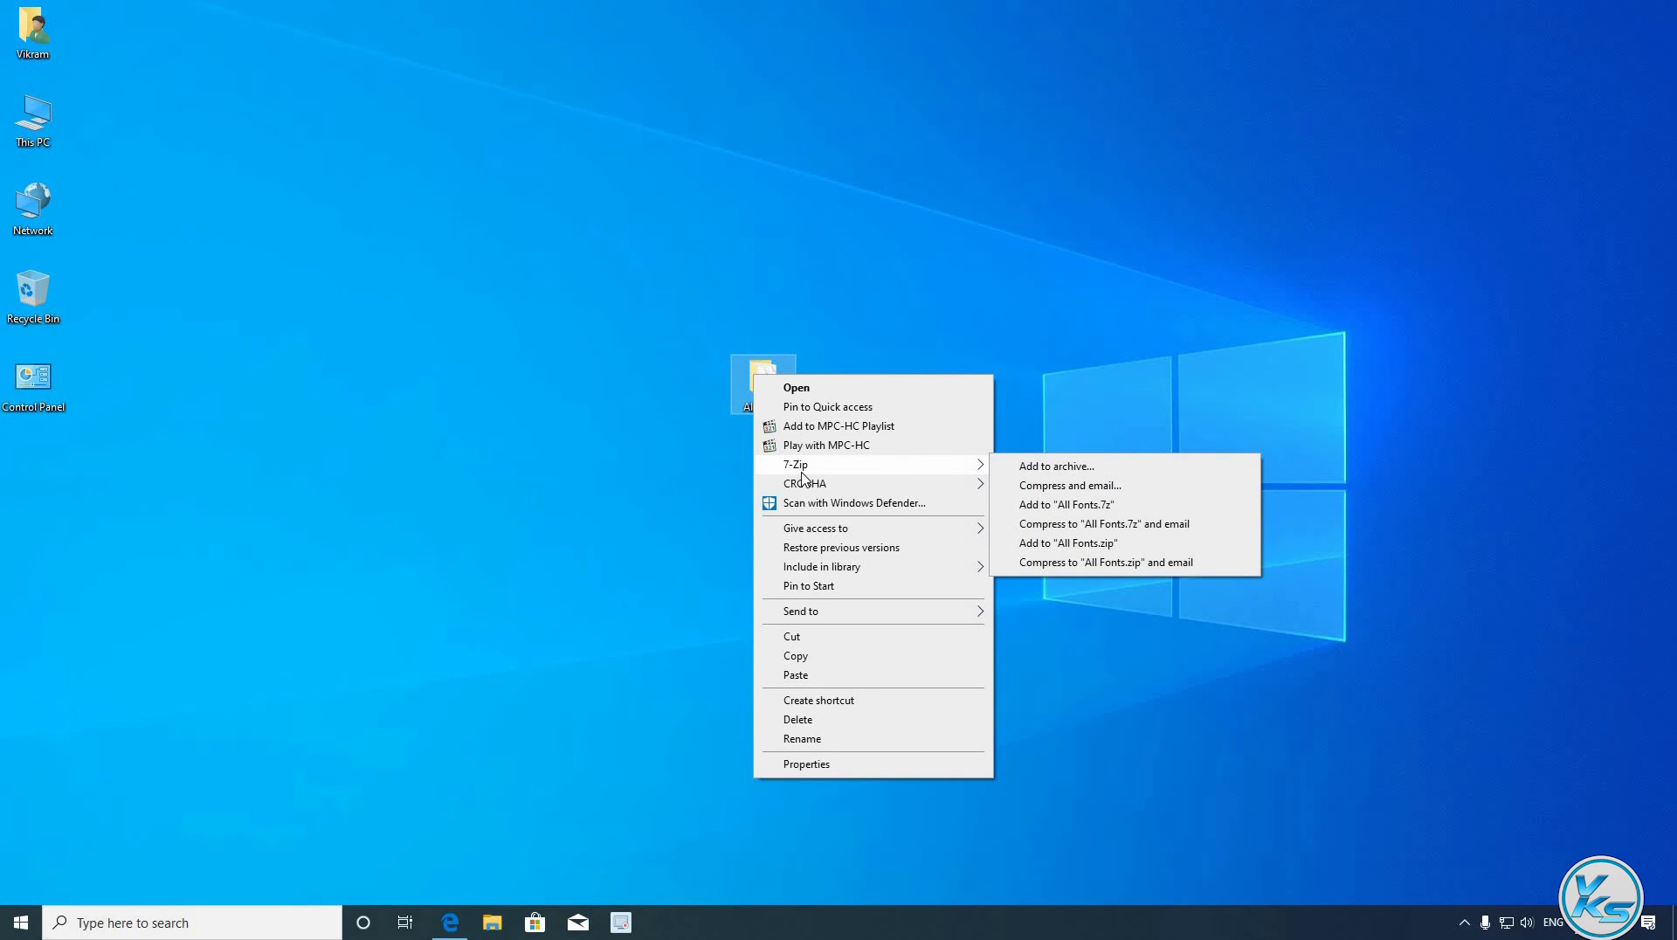
{"action": "left_click", "coordinate": [1072, 472]}
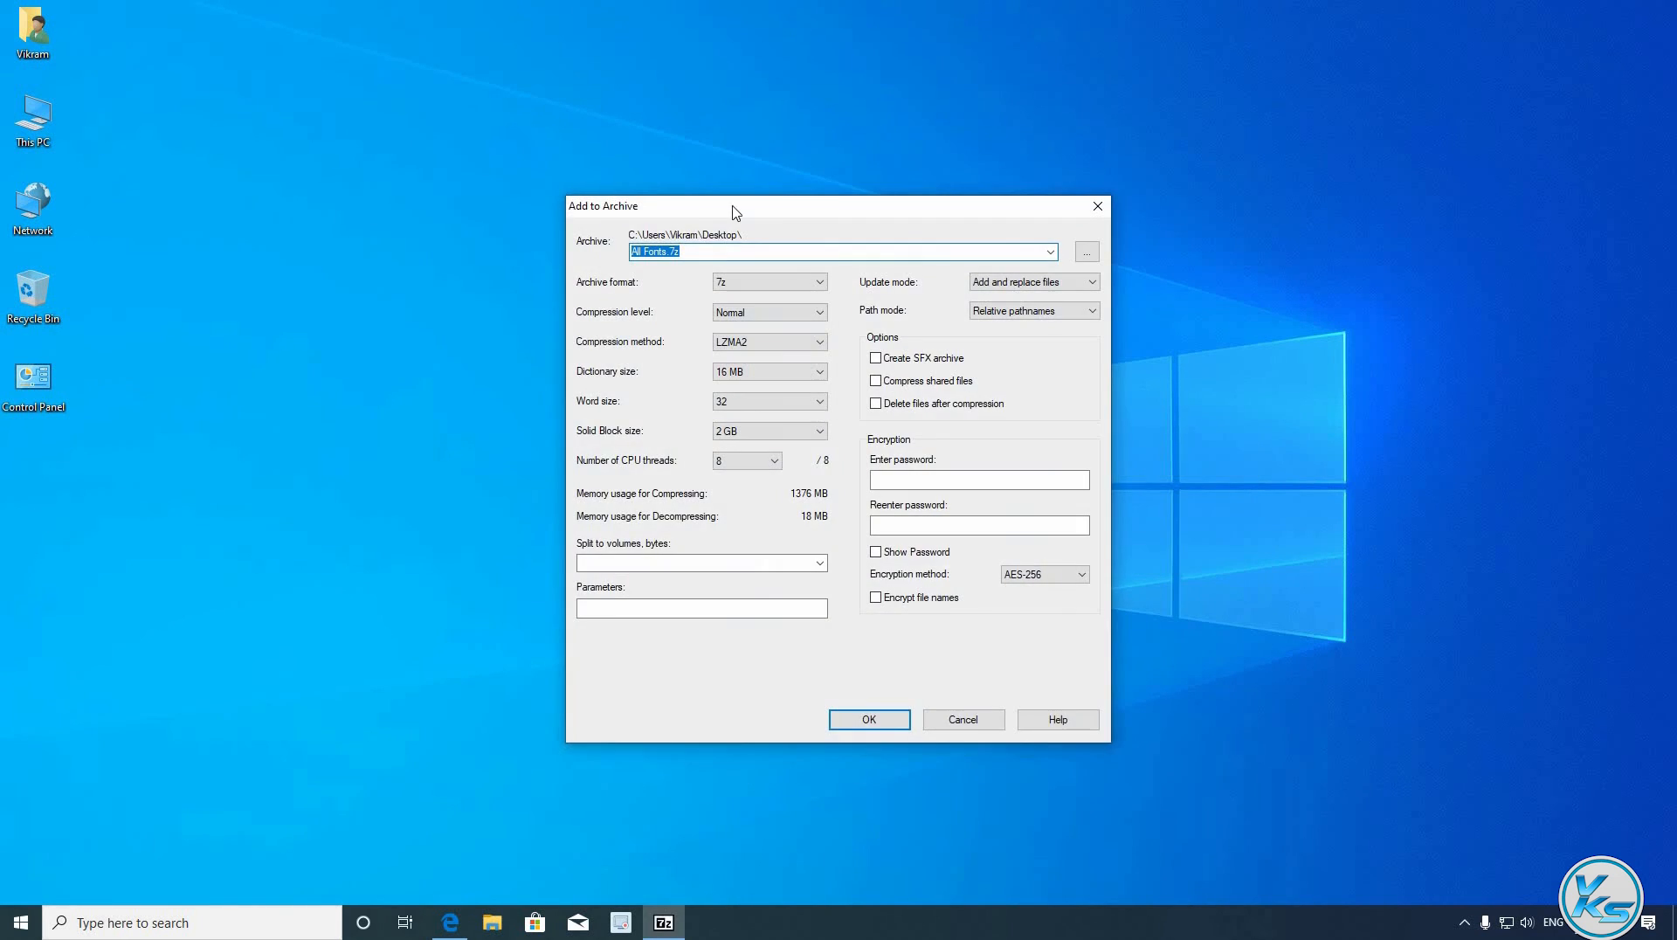
{"action": "left_click_drag", "start_coordinate": [845, 213], "coordinate": [789, 182]}
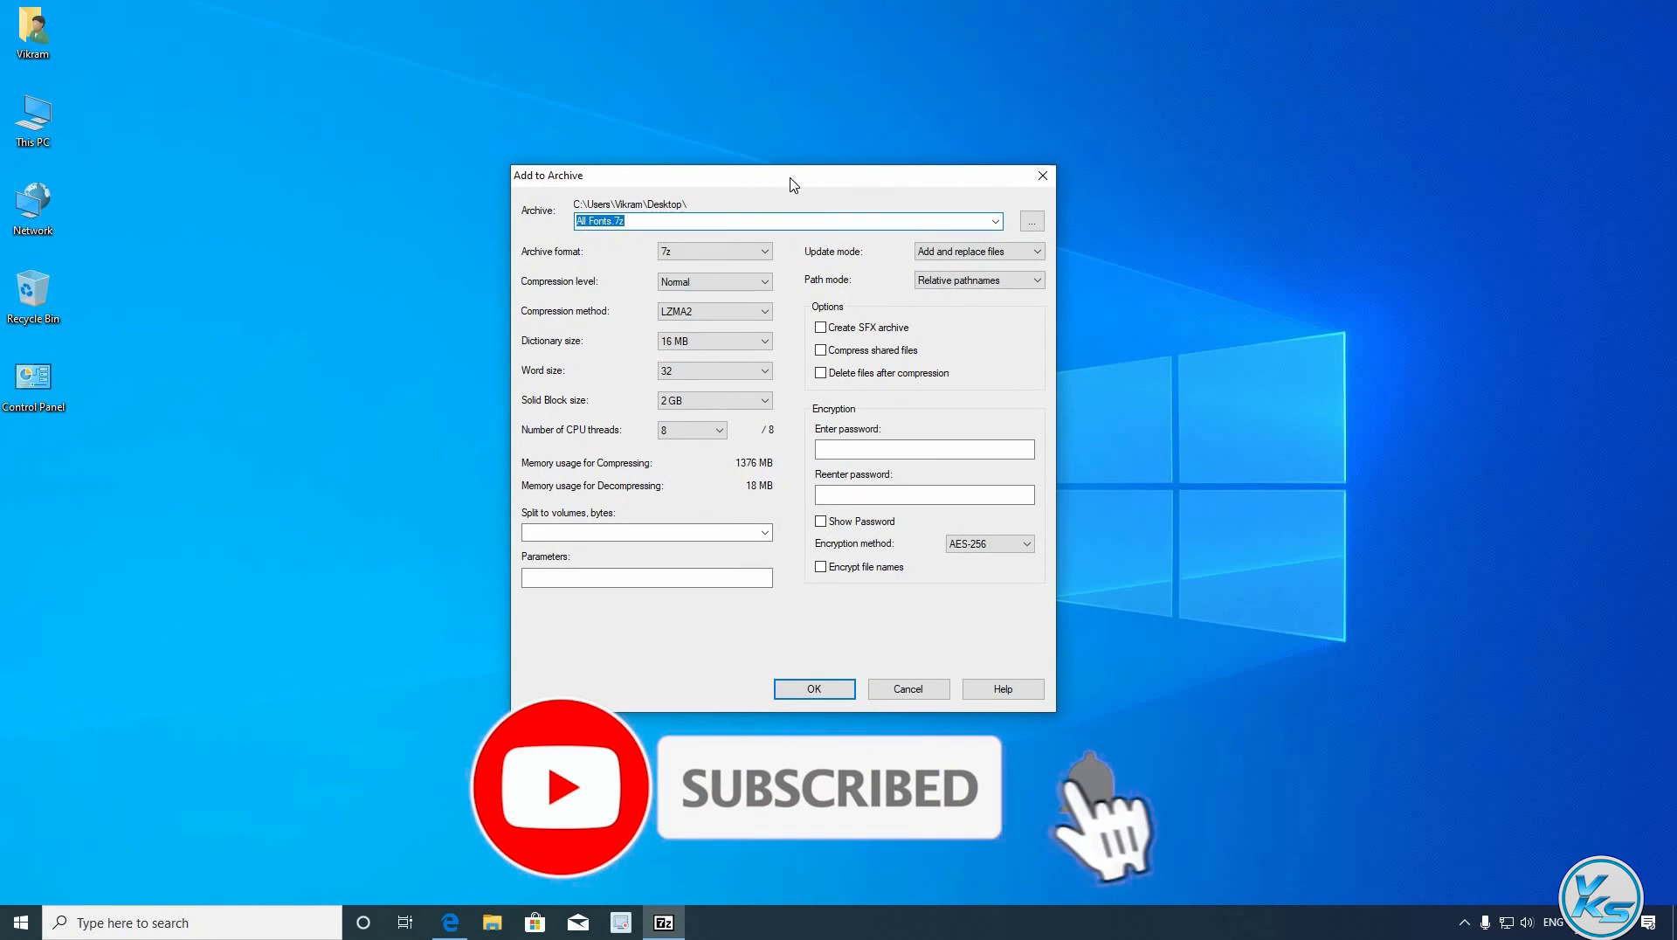
{"action": "left_click", "coordinate": [858, 442]}
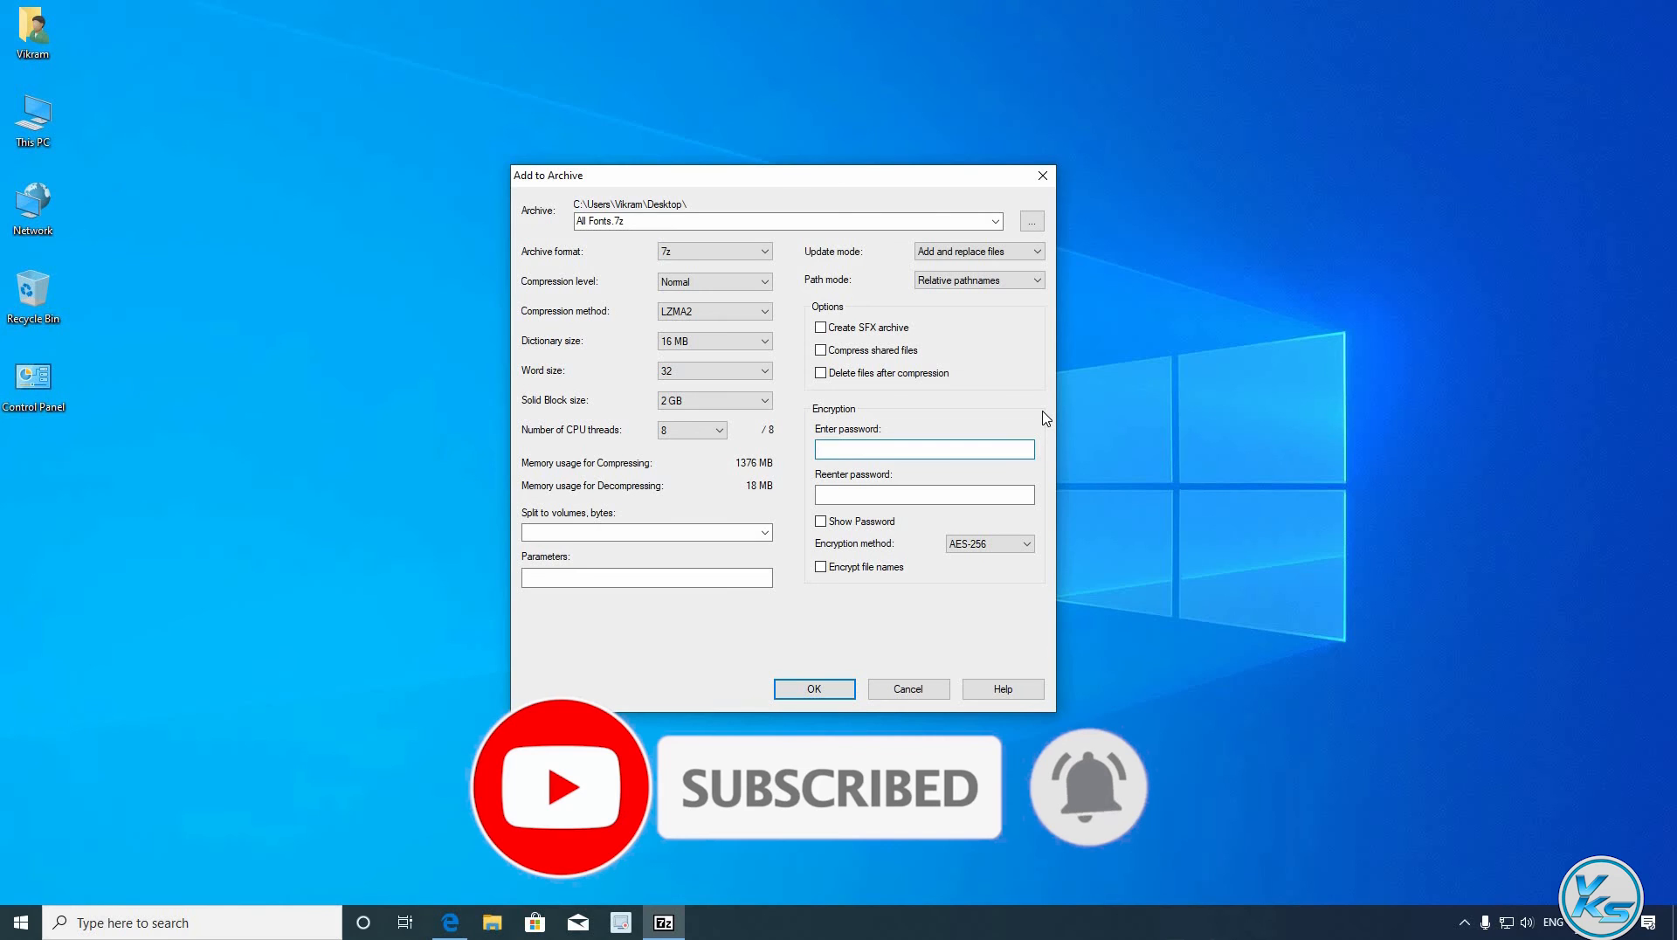
{"action": "type", "text": "123"}
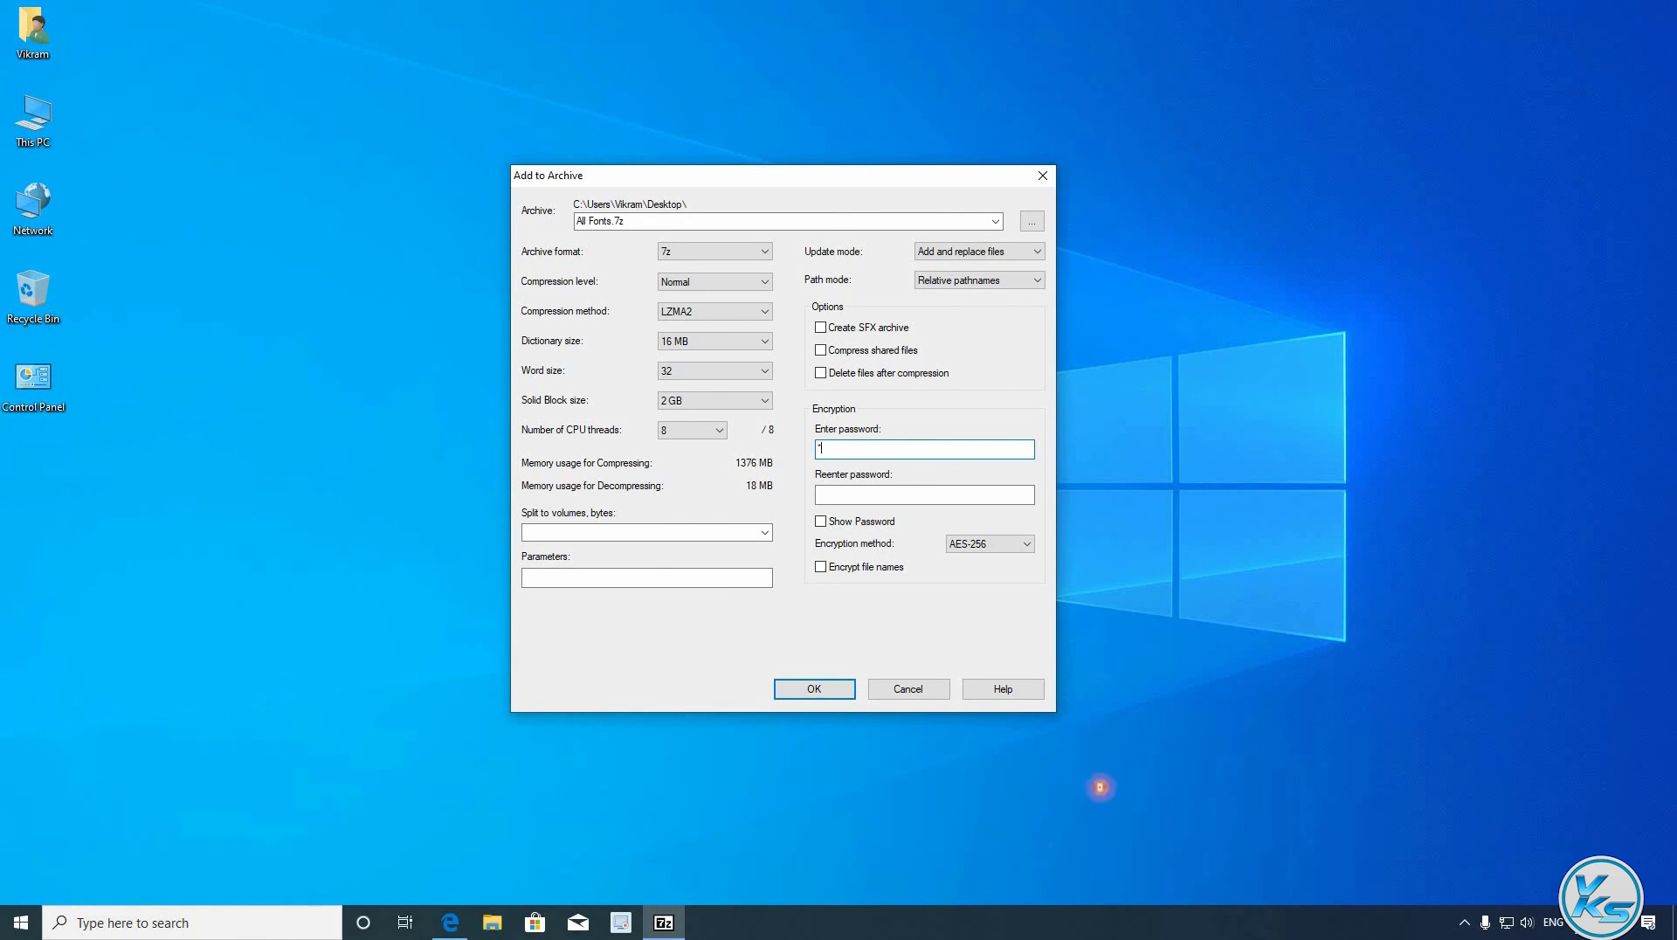